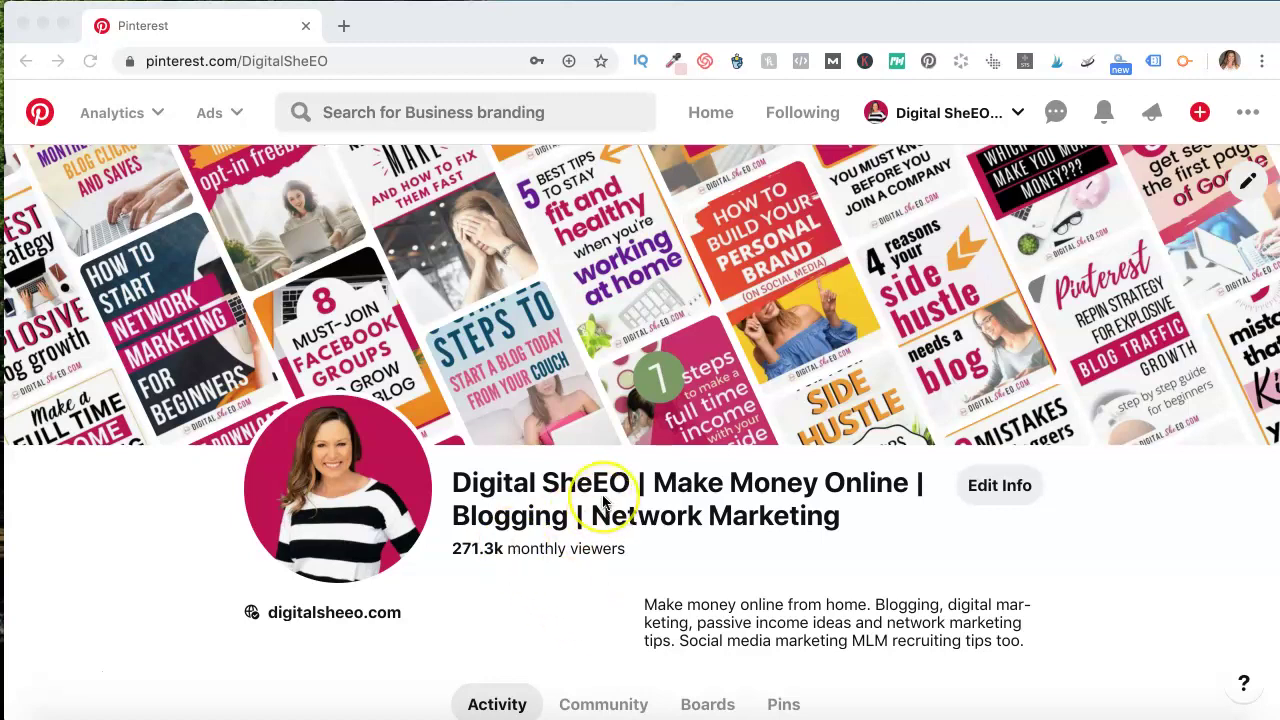
Show the full list of boards on the Digital SheEO profile
scroll(603, 502, down, 2)
scroll(603, 502, down, 2)
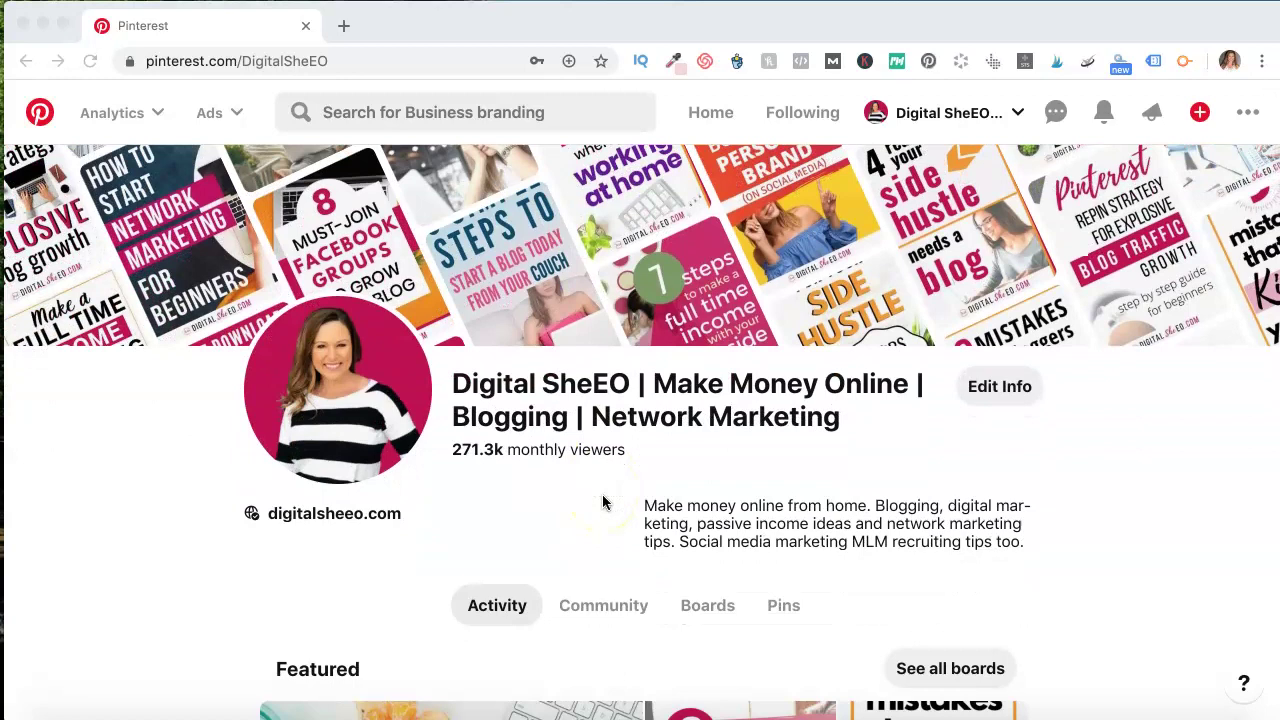
scroll(603, 502, up, 1)
scroll(558, 485, down, 2)
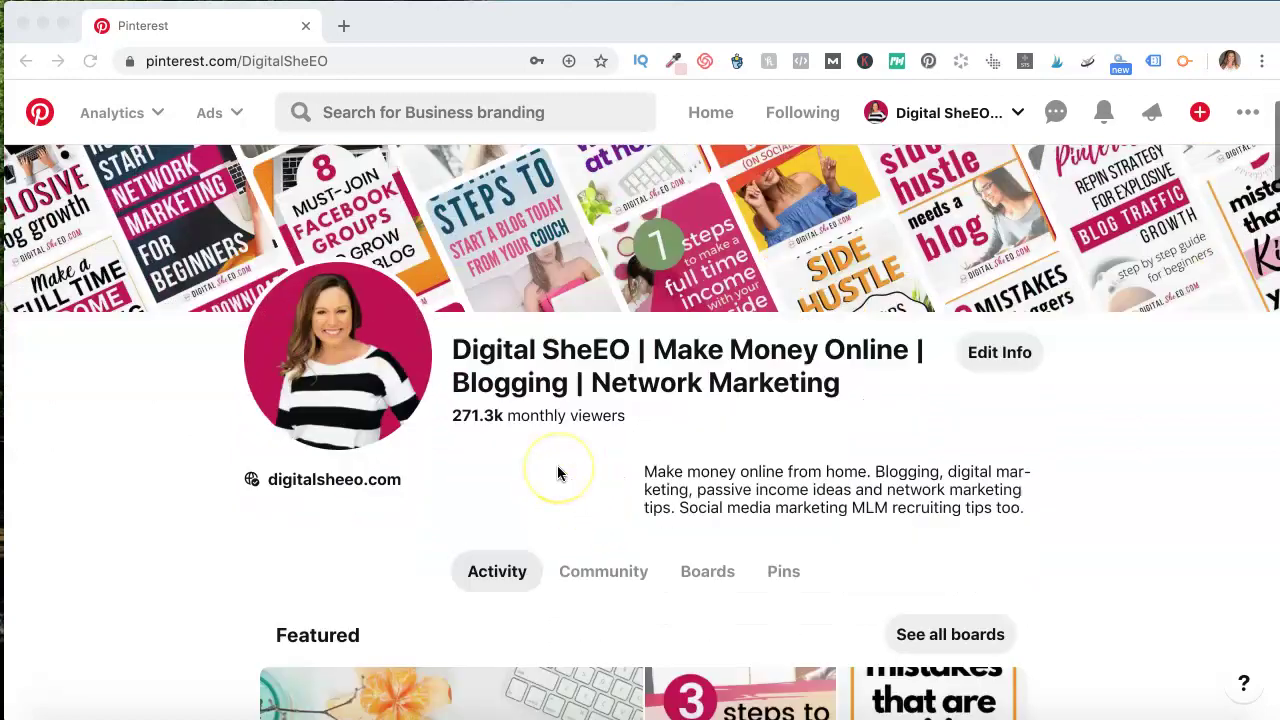
scroll(557, 473, down, 3)
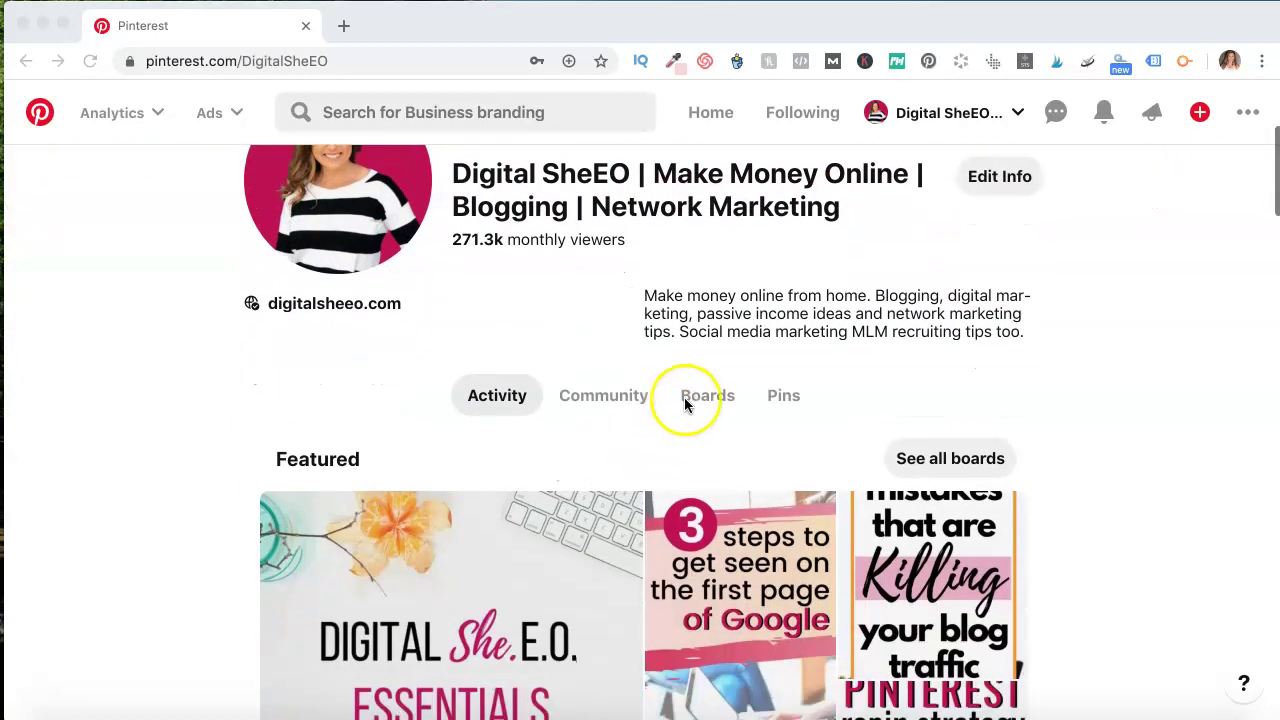
click(707, 391)
click(714, 400)
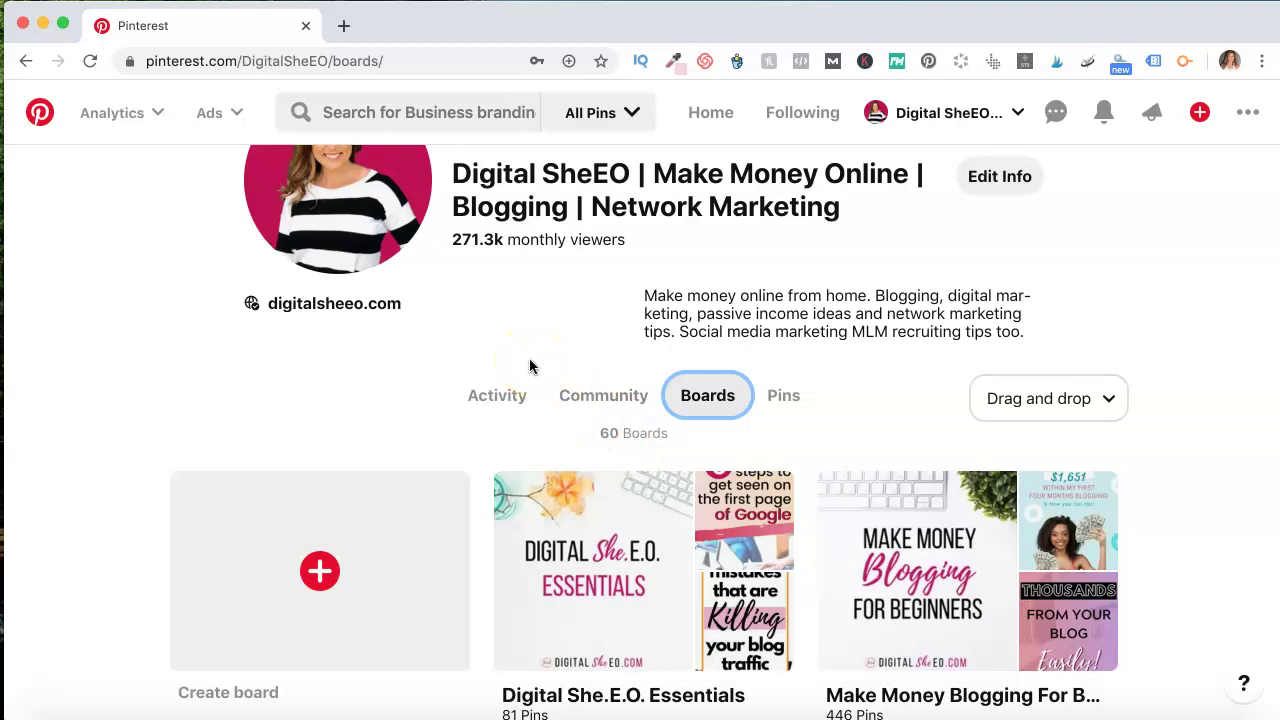
Examine the profile's boards, from the branded topic boards down to the group boards at the end of the list
scroll(530, 366, down, 2)
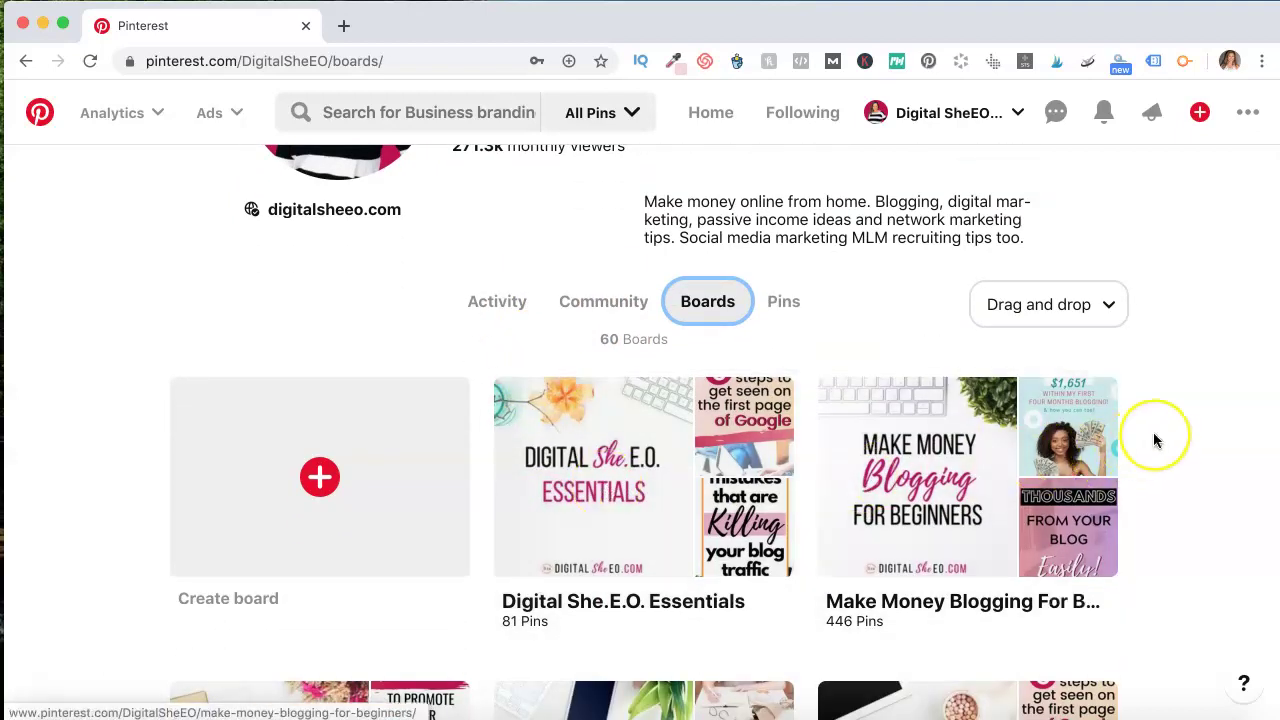
scroll(1148, 427, down, 1)
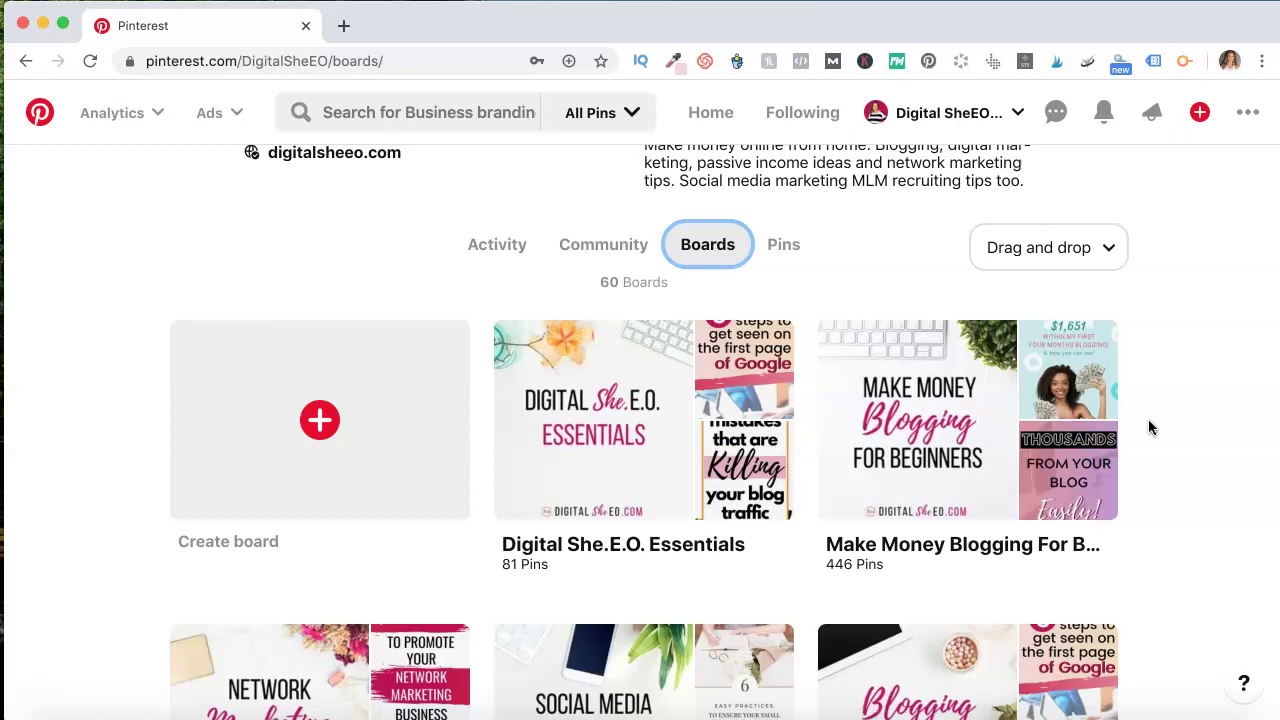
scroll(1158, 427, up, 5)
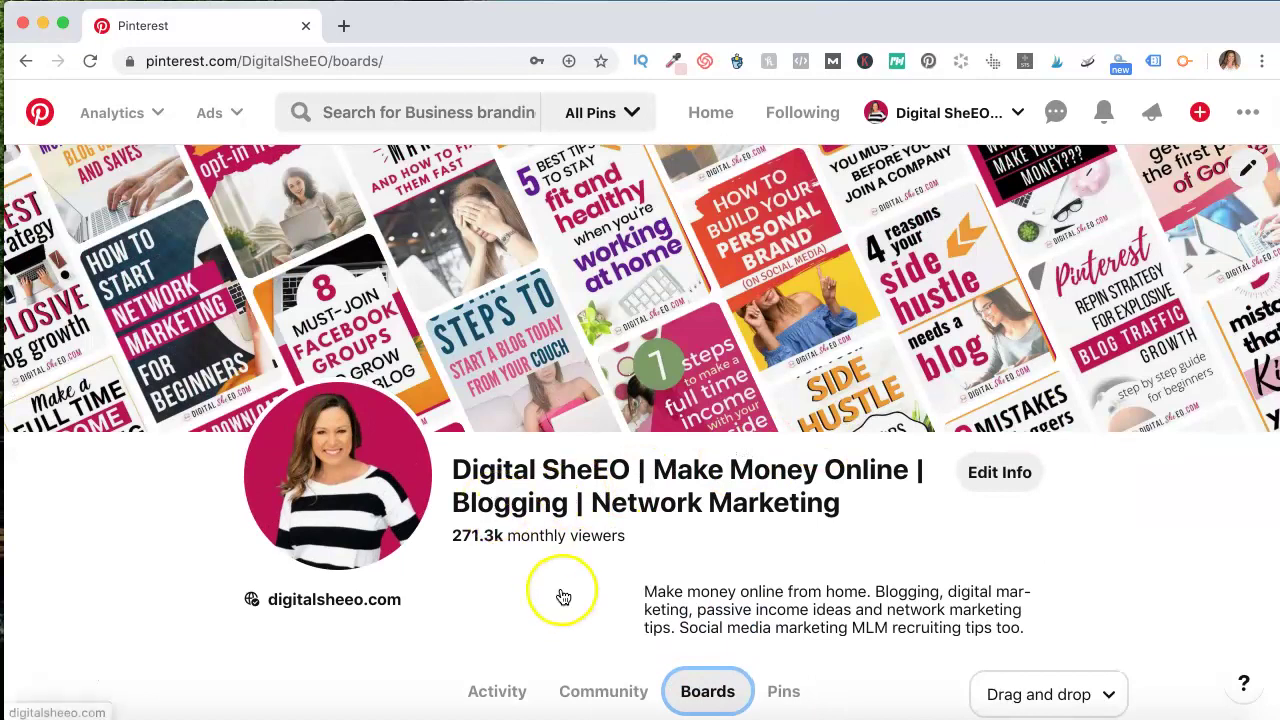
scroll(563, 597, down, 4)
scroll(563, 597, down, 1)
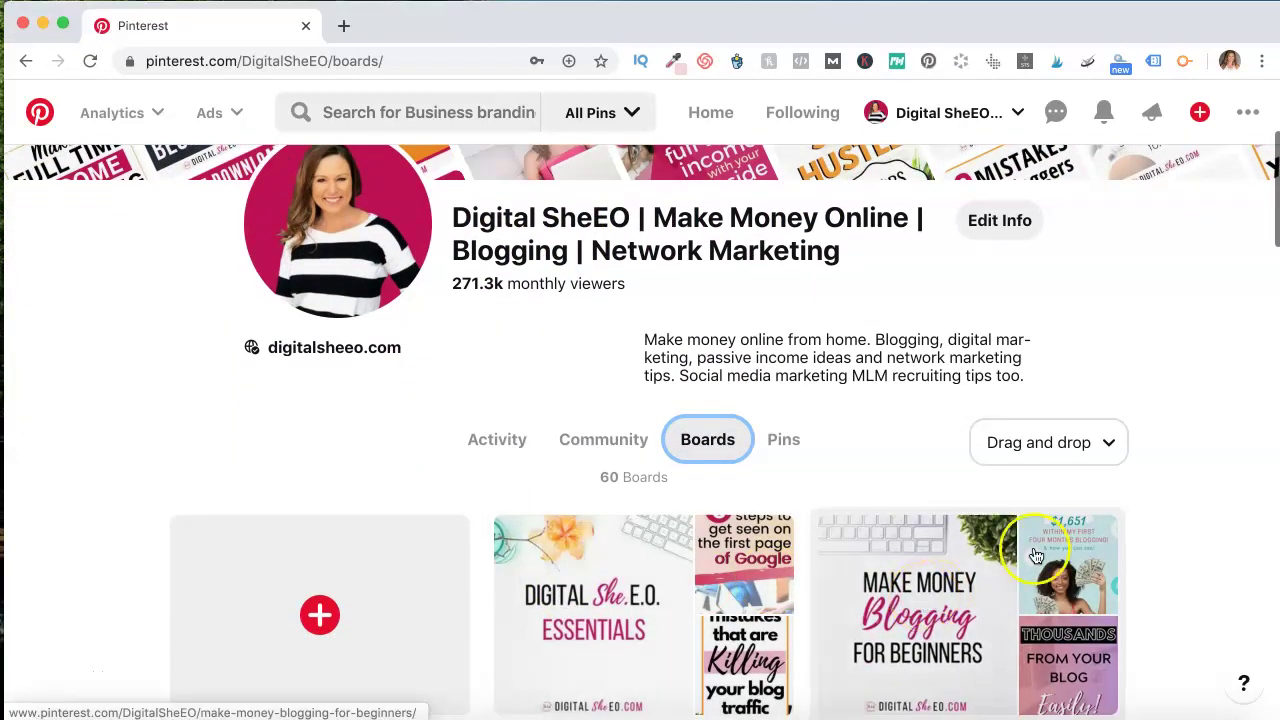
scroll(1179, 490, down, 3)
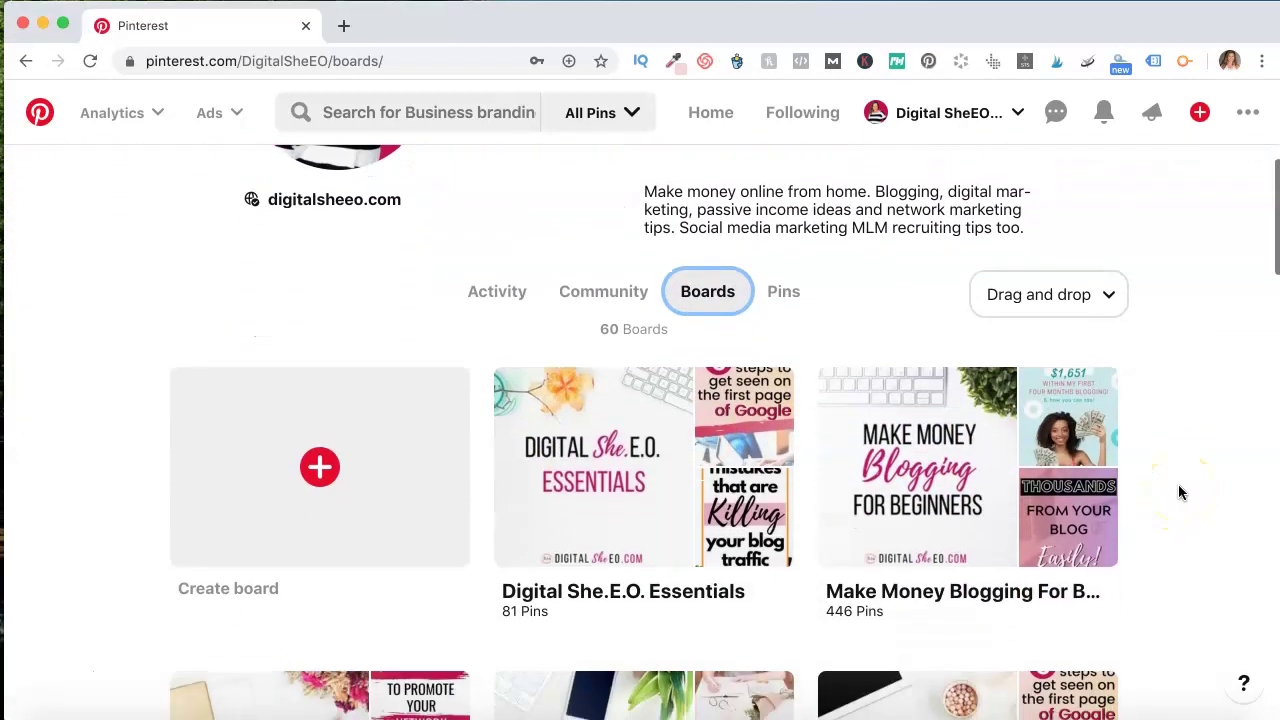
scroll(1178, 484, down, 3)
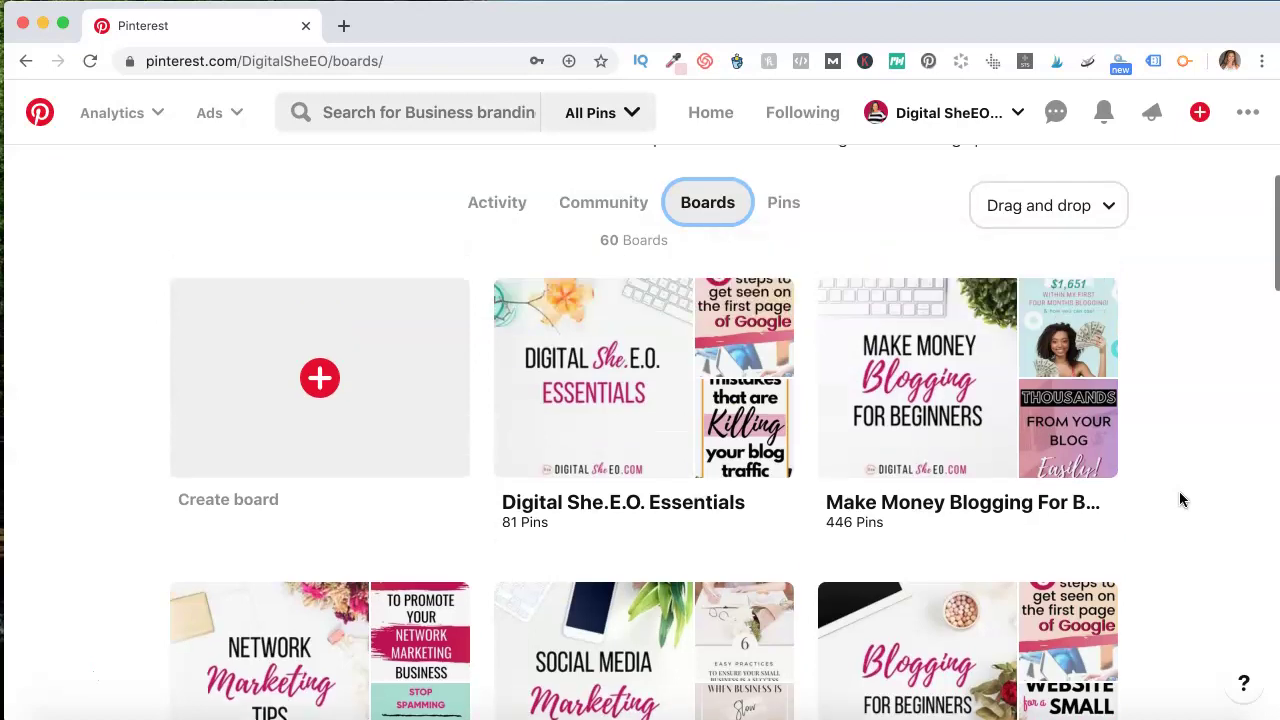
scroll(1179, 500, up, 3)
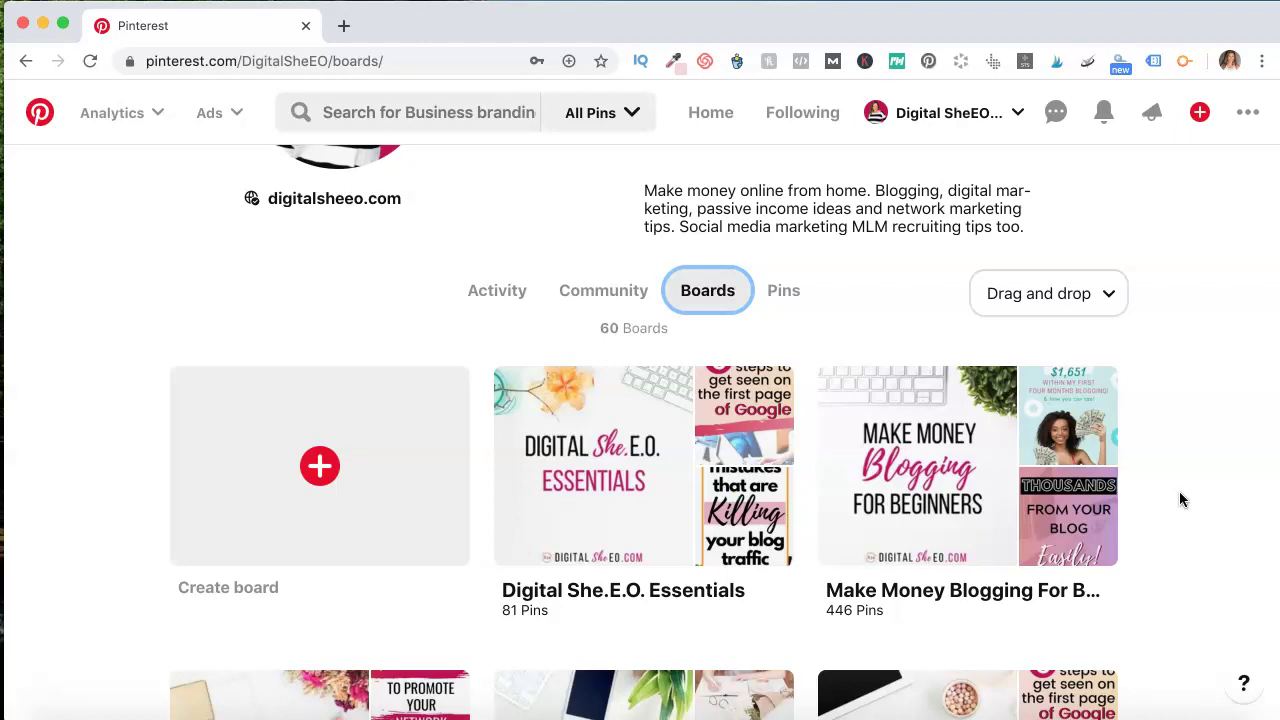
scroll(1180, 498, down, 8)
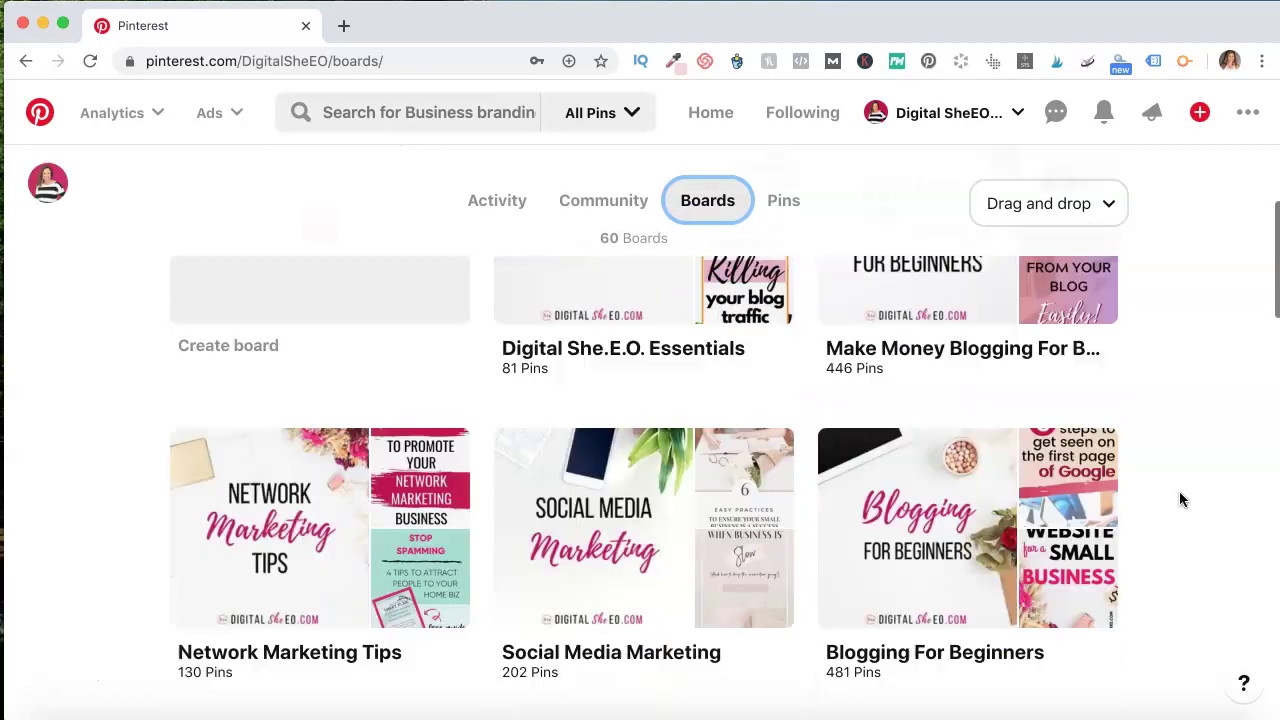
scroll(1181, 500, down, 15)
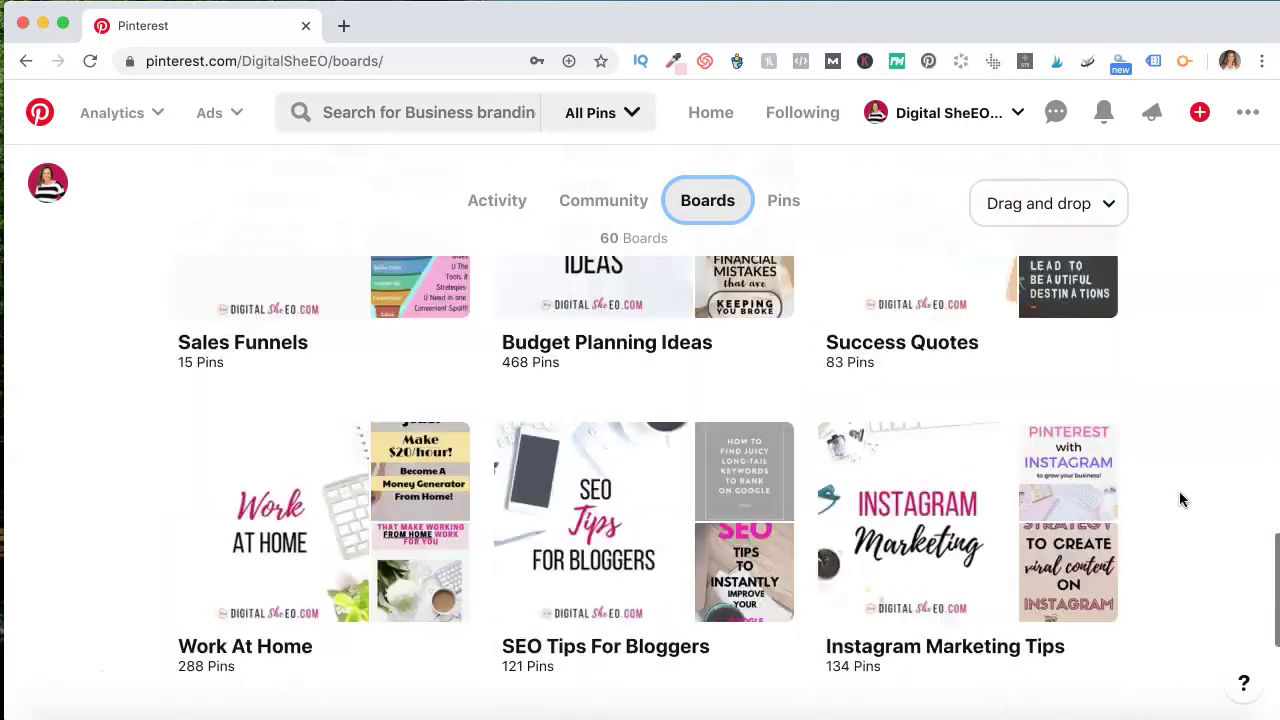
scroll(1180, 495, down, 15)
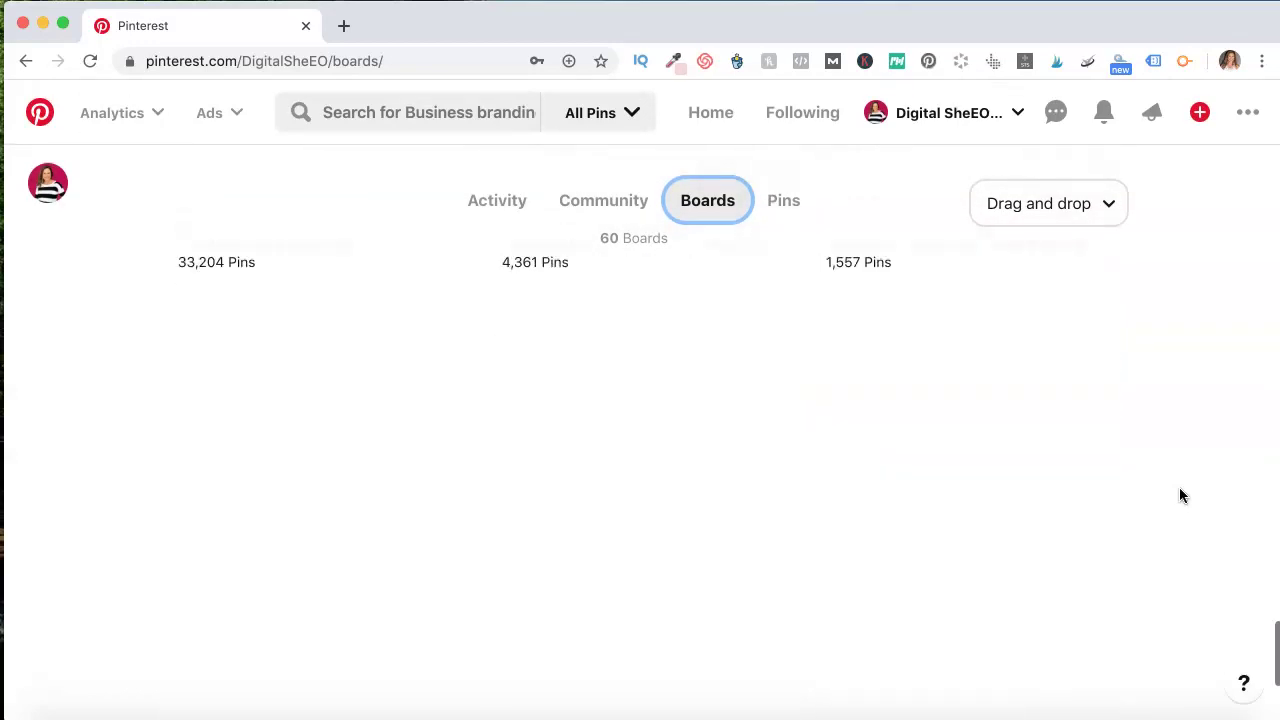
scroll(1180, 493, down, 2)
scroll(1180, 491, up, 5)
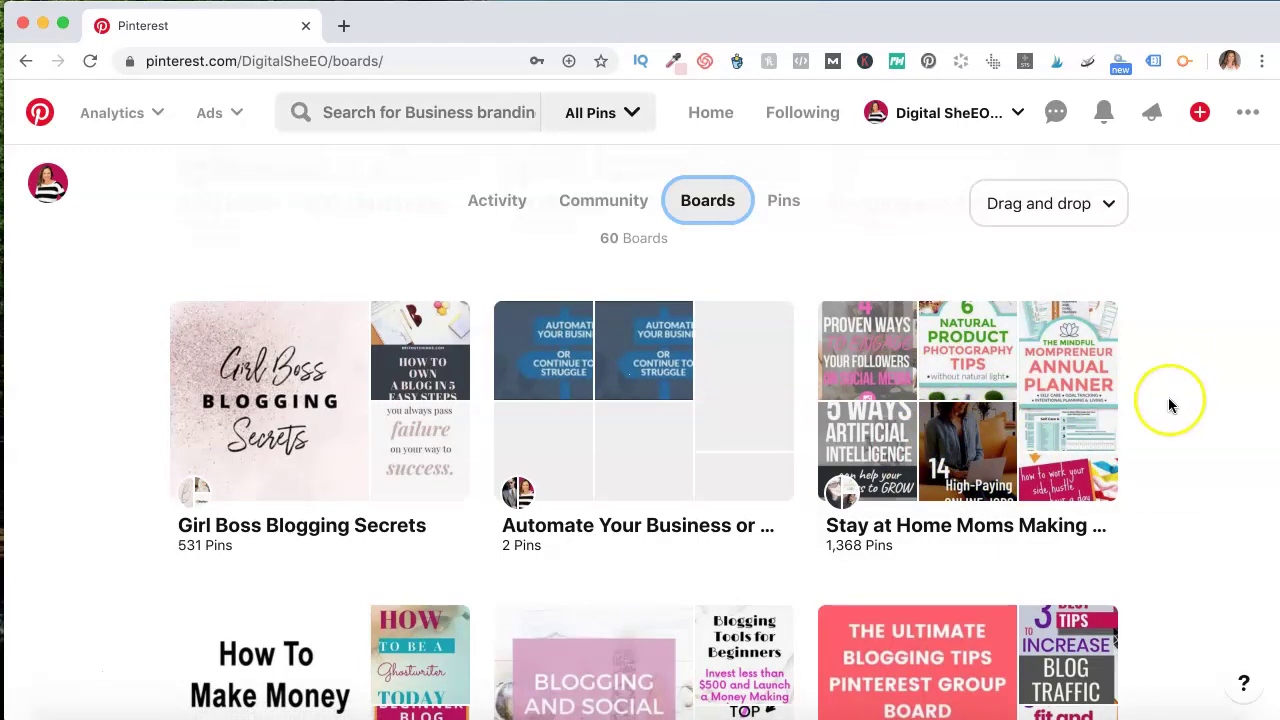
scroll(1170, 405, down, 15)
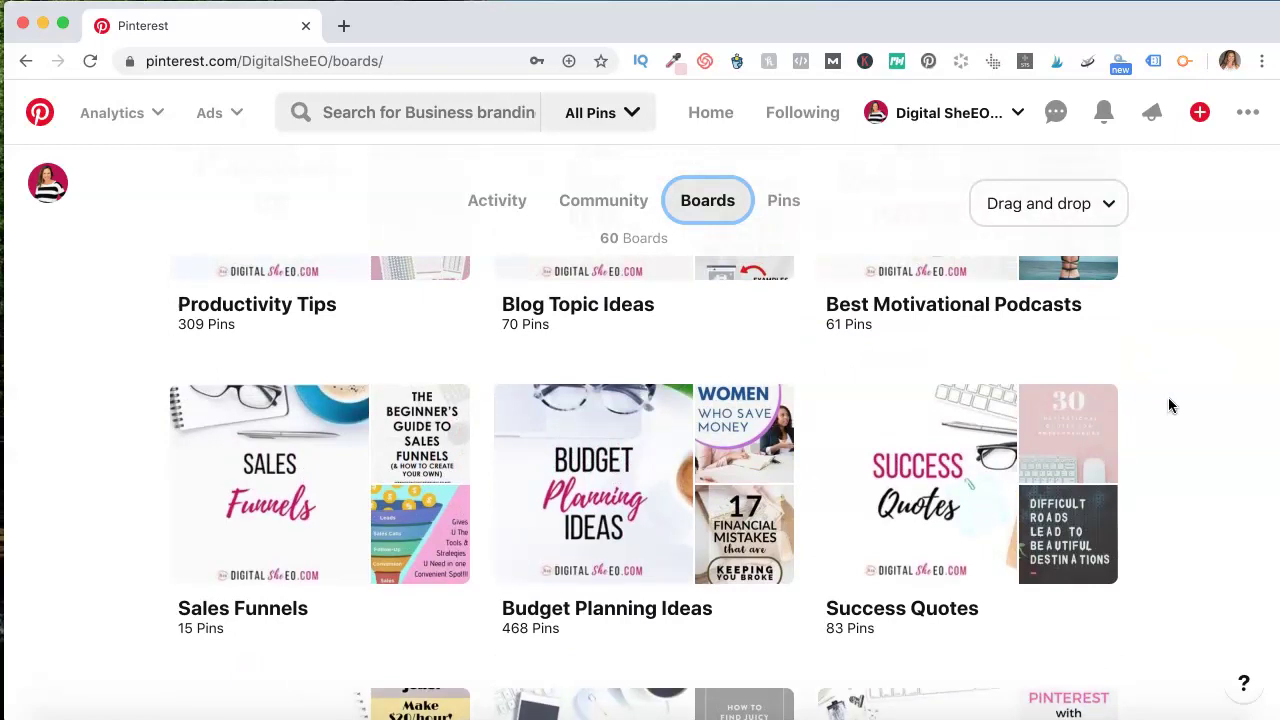
scroll(1169, 399, up, 5)
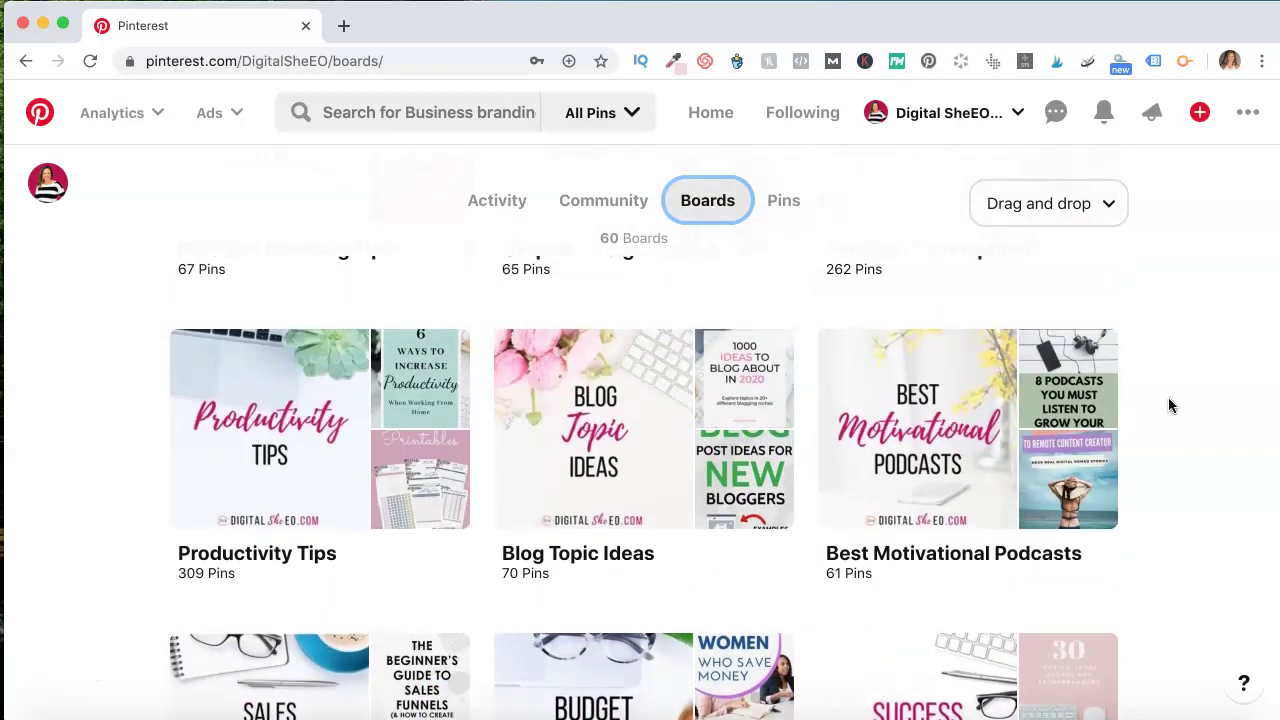
scroll(1169, 405, up, 8)
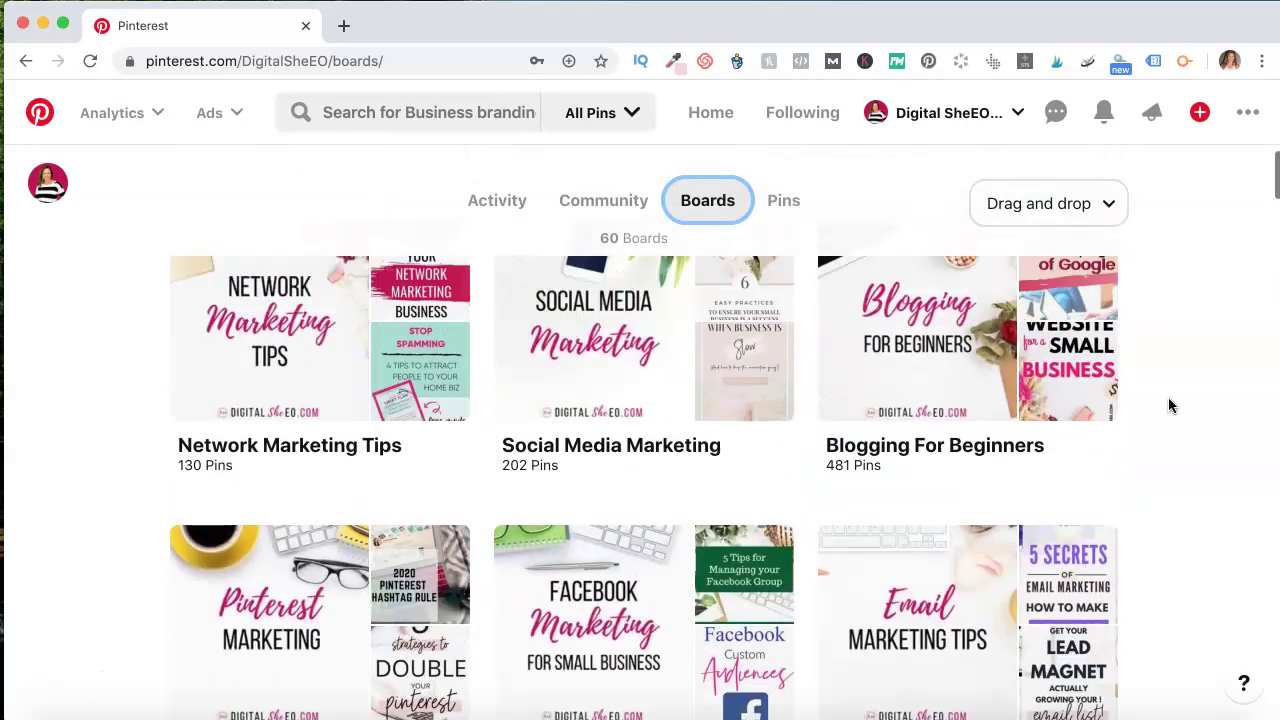
scroll(1168, 405, up, 5)
scroll(1137, 191, down, 3)
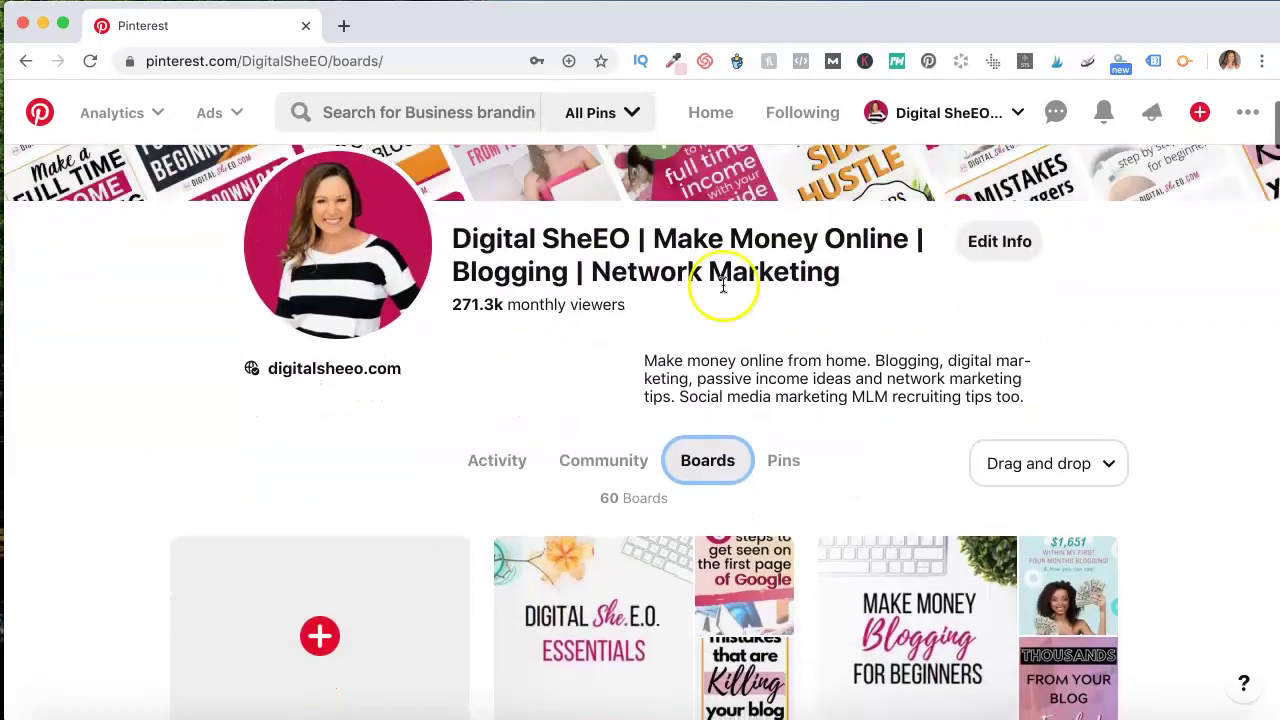
Create a non-secret board named "Pinterest Tips For Bloggers" and finish without saving any of the suggested pins
click(318, 636)
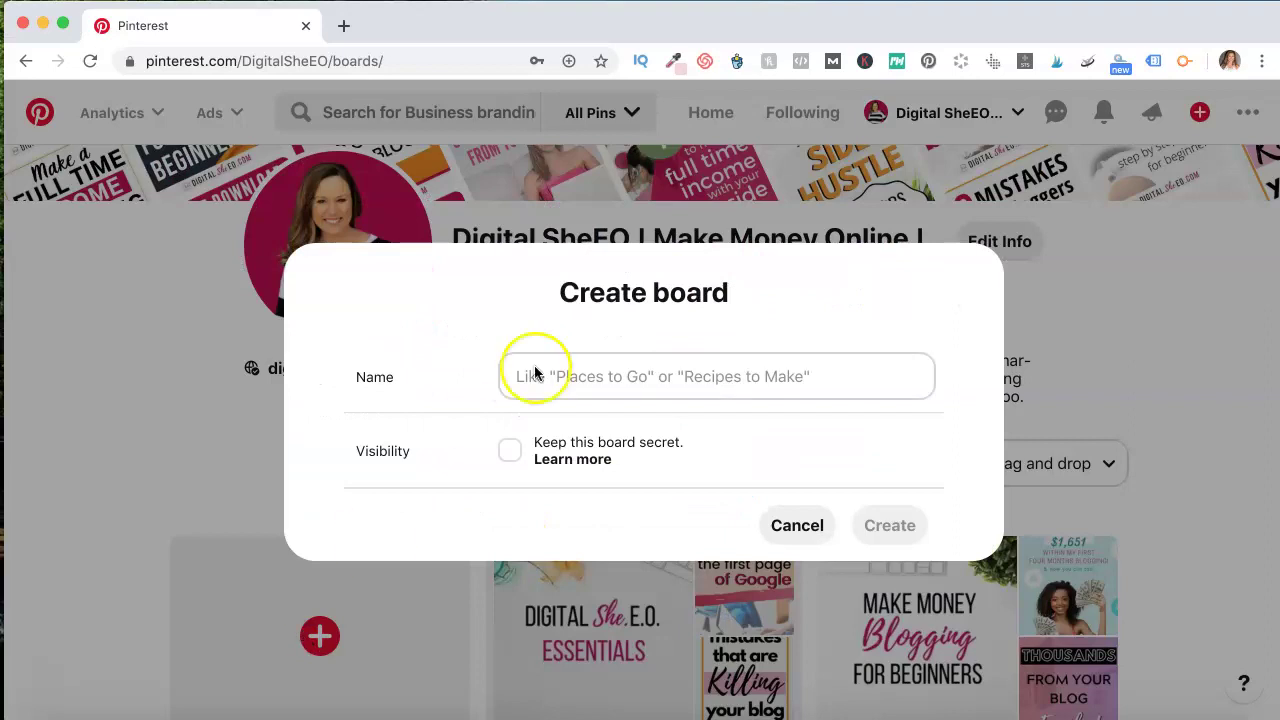
click(625, 370)
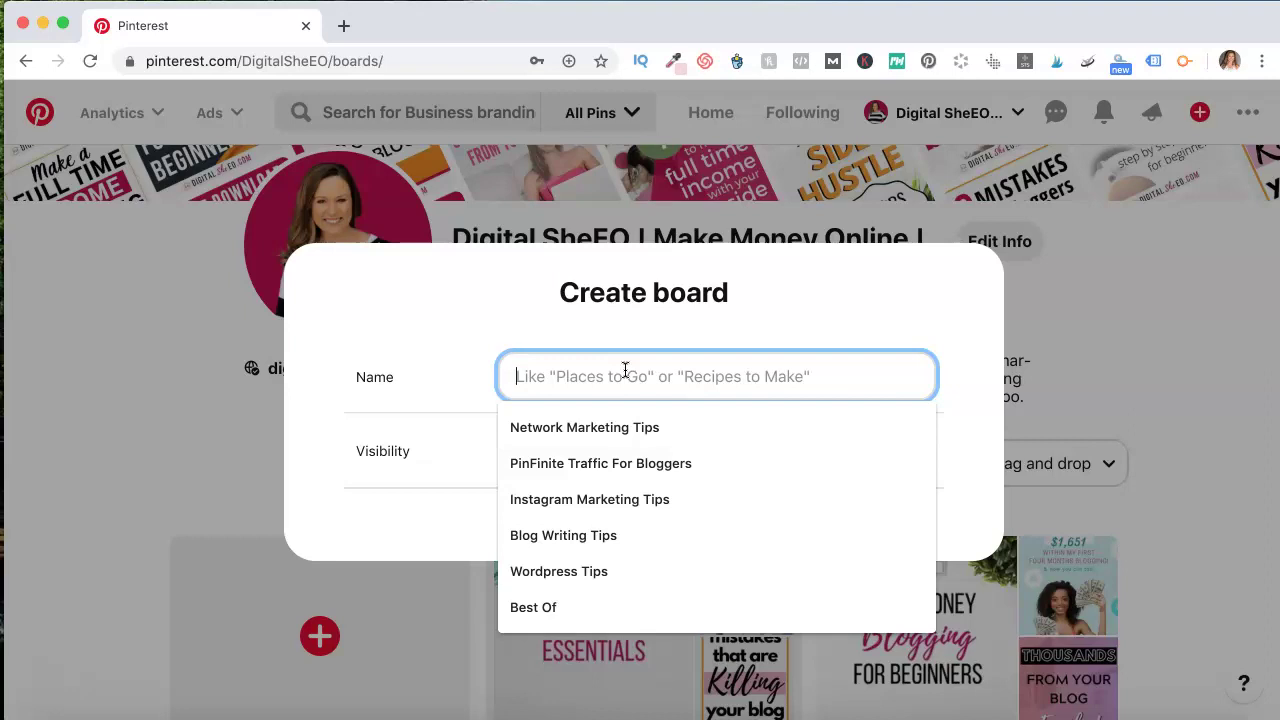
text(Pinterest Tips )
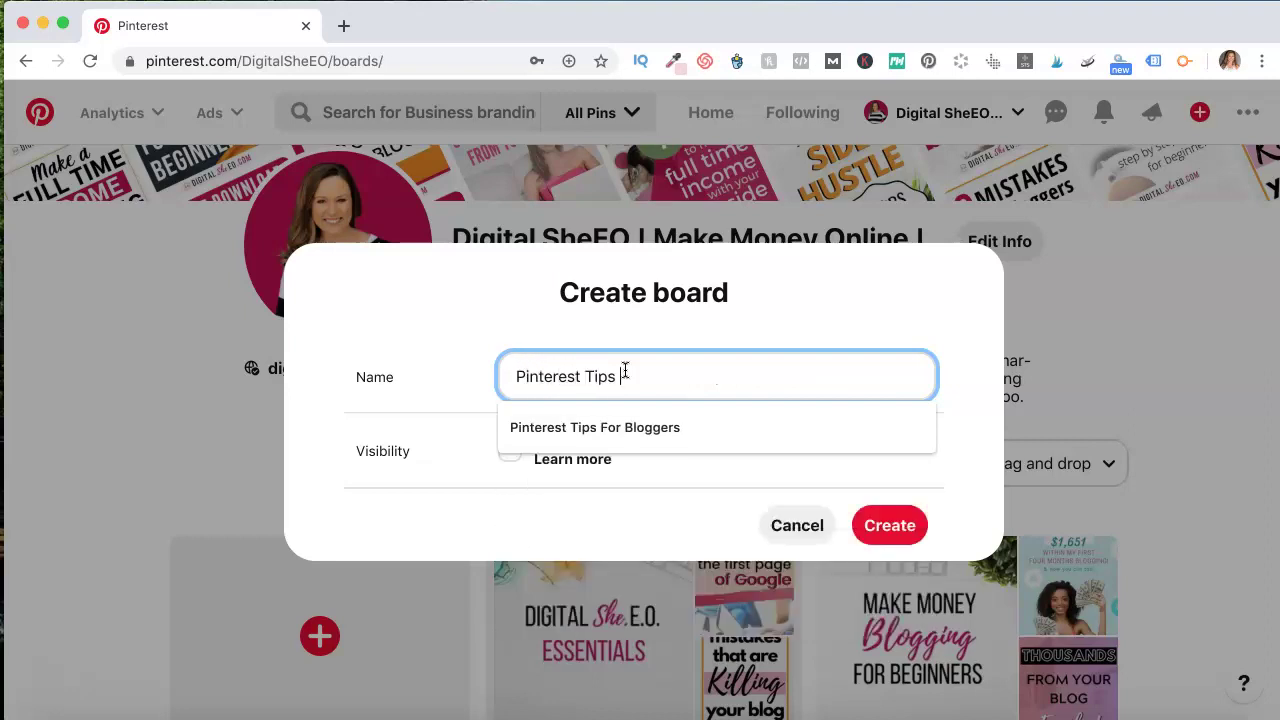
text(For Bloggers)
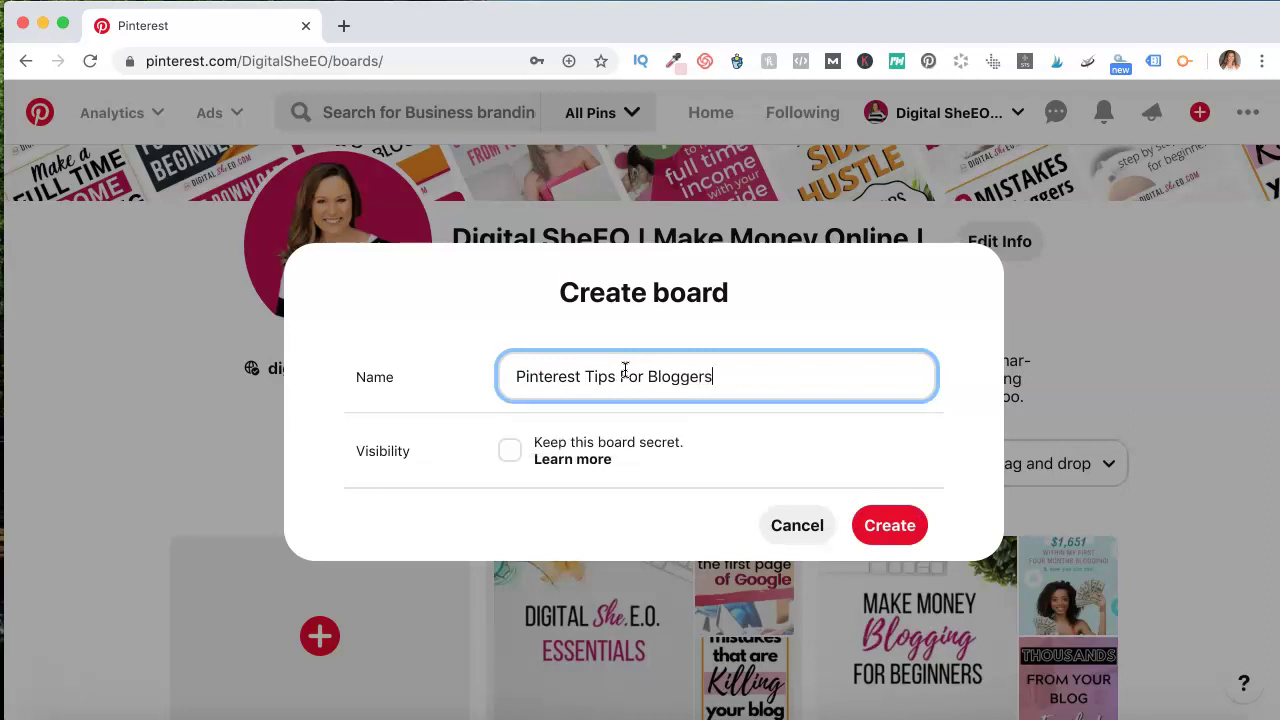
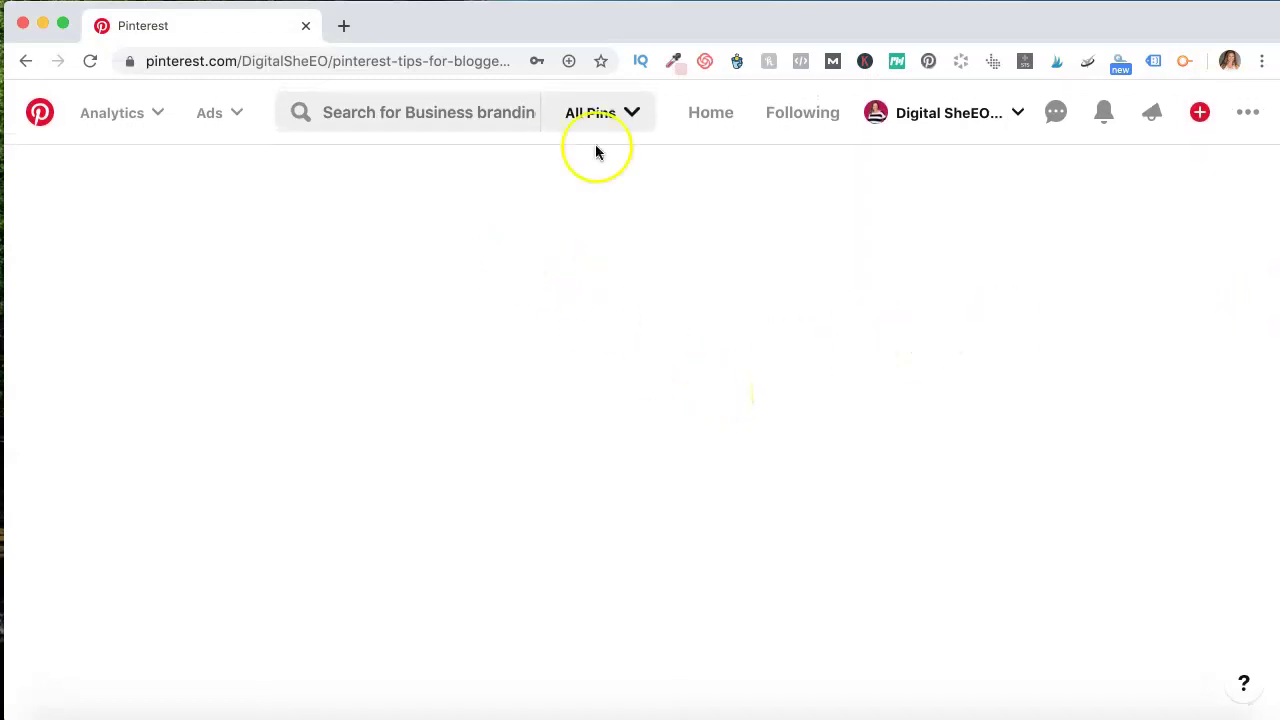
click(90, 63)
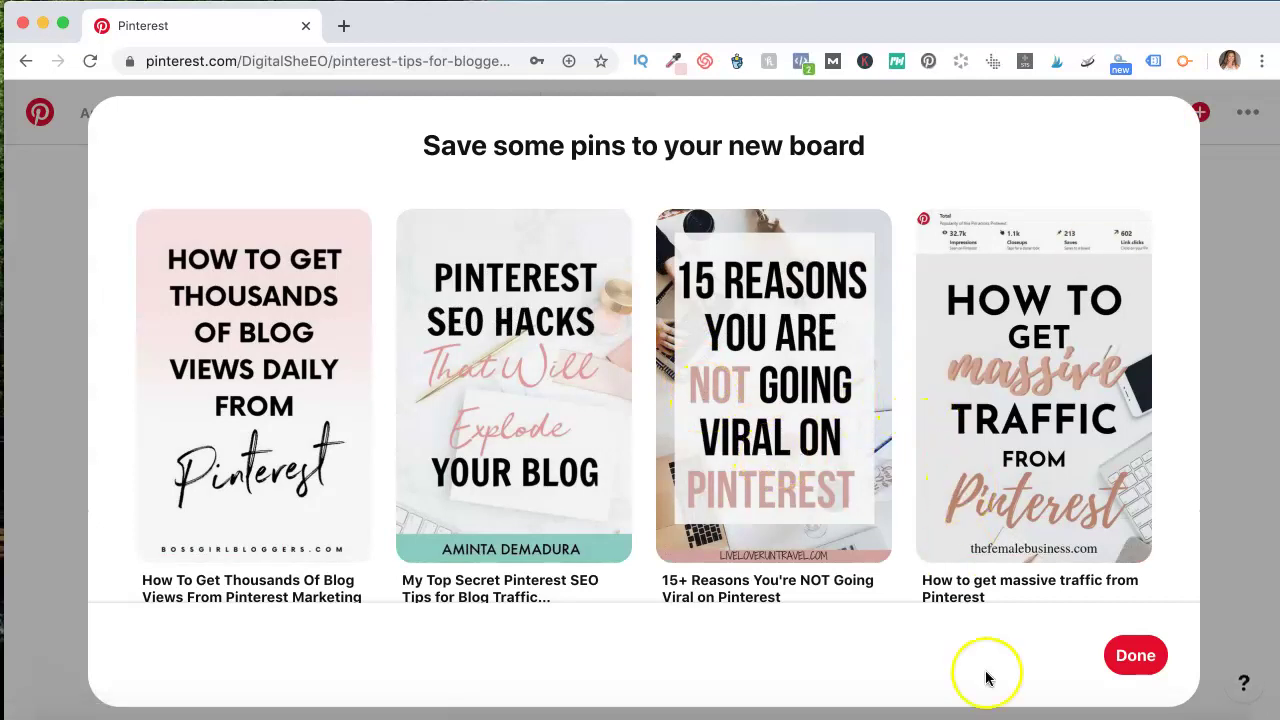
click(1136, 658)
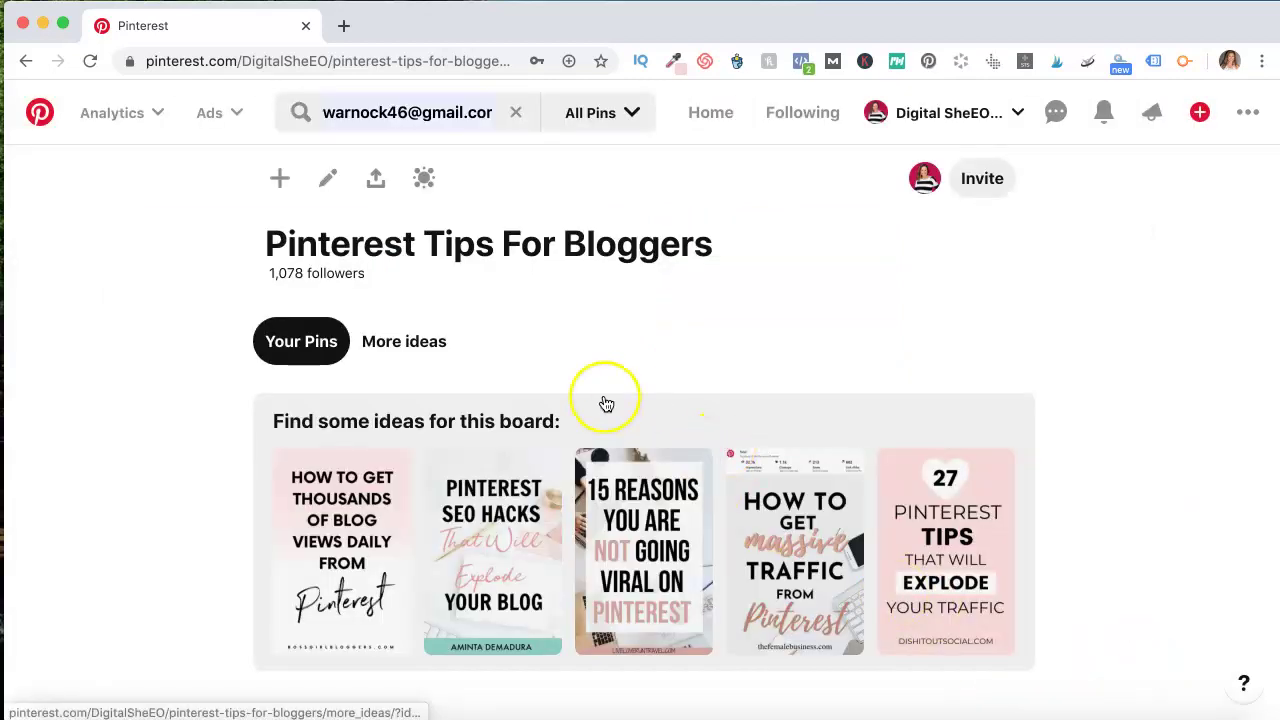
Give the board the description "Pinterest marketing strategies for beginners and entrepreneurs. How to use SEO and Tailwind to make money for your business."
click(328, 182)
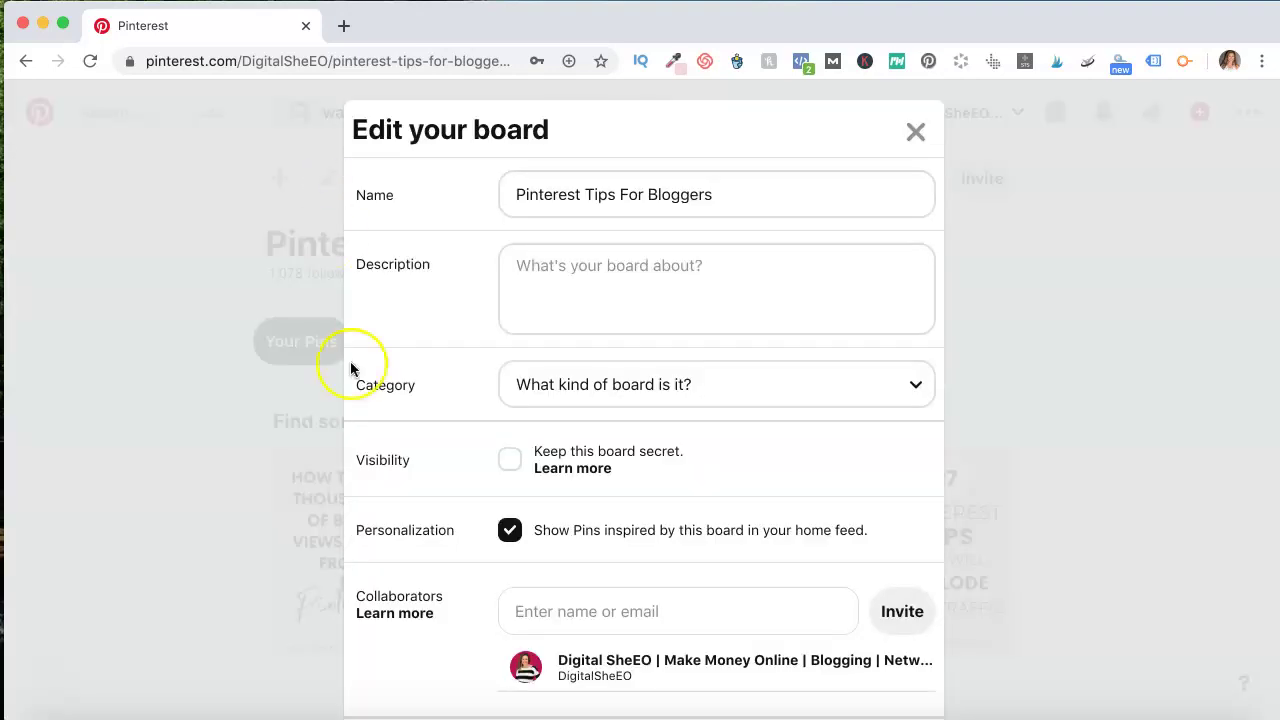
click(634, 267)
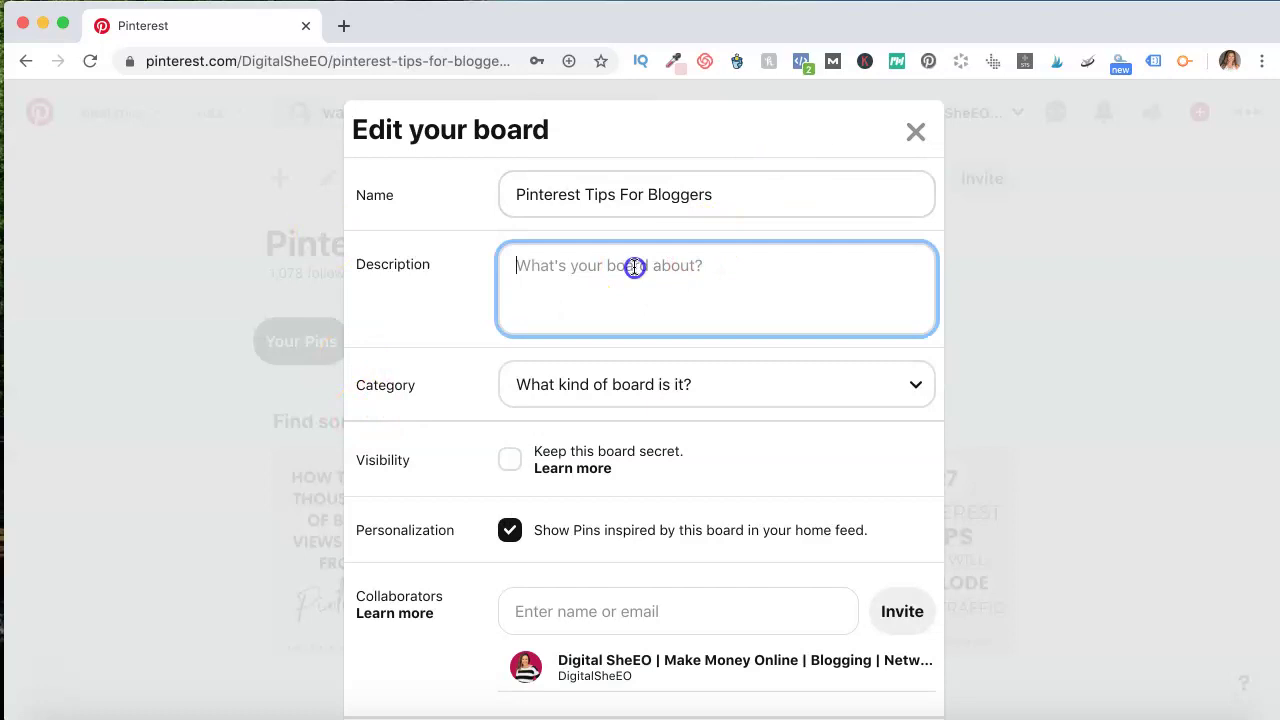
text(Pinterest marketing strategies for beginners and entrepreneurs. How to use SEO and Tailwind to make money for your business)
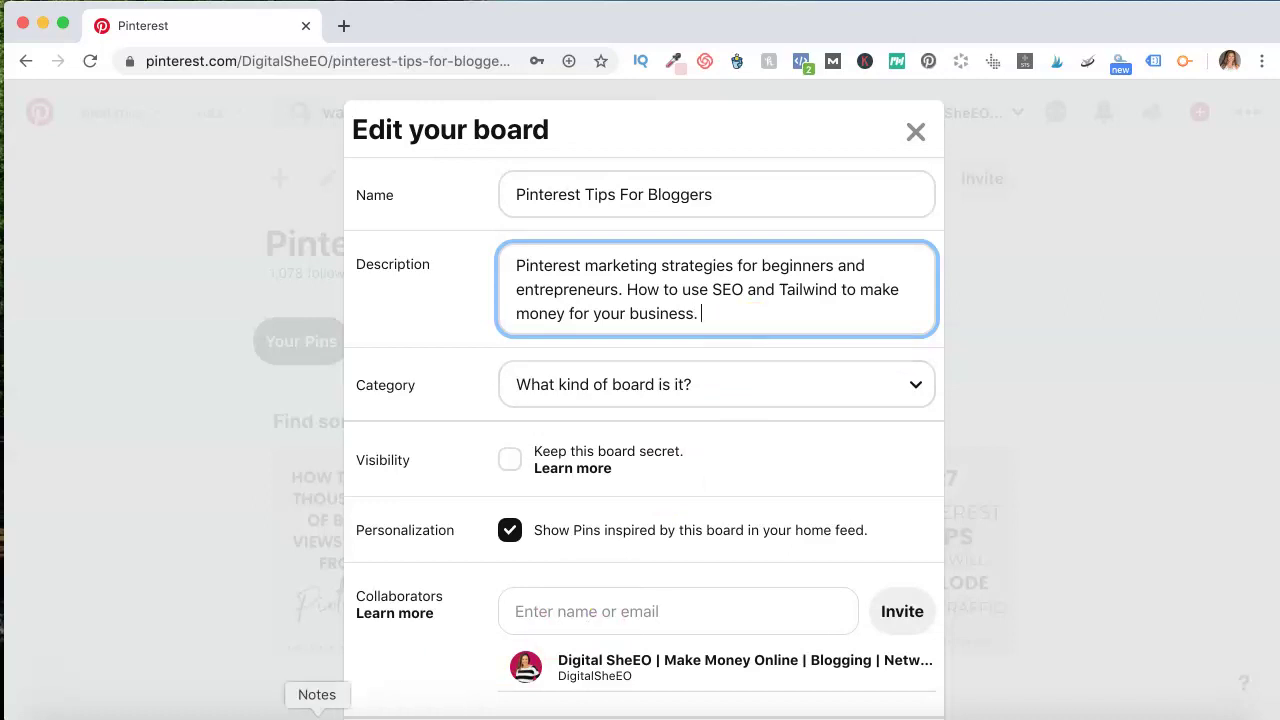
Copy the "HTML code for bloggers" text without its hashtags from the Pin Descriptions note in Notes and append it to the board description
click(317, 712)
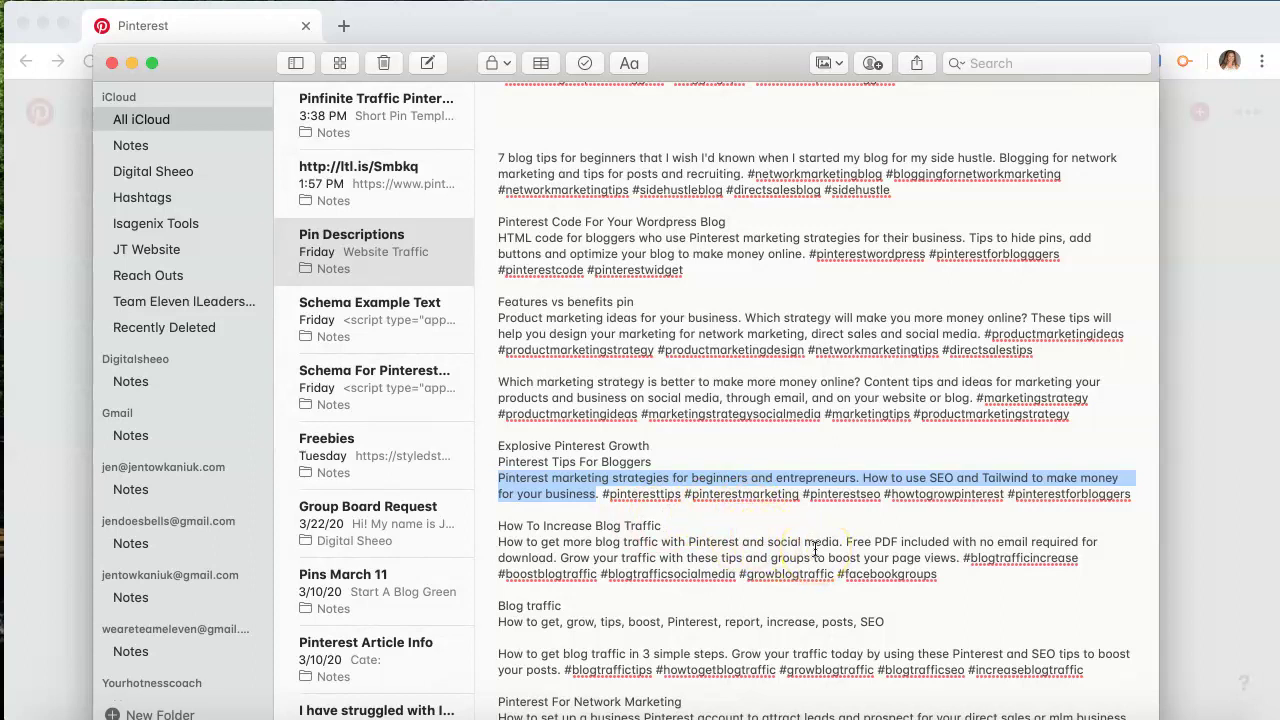
scroll(815, 548, up, 3)
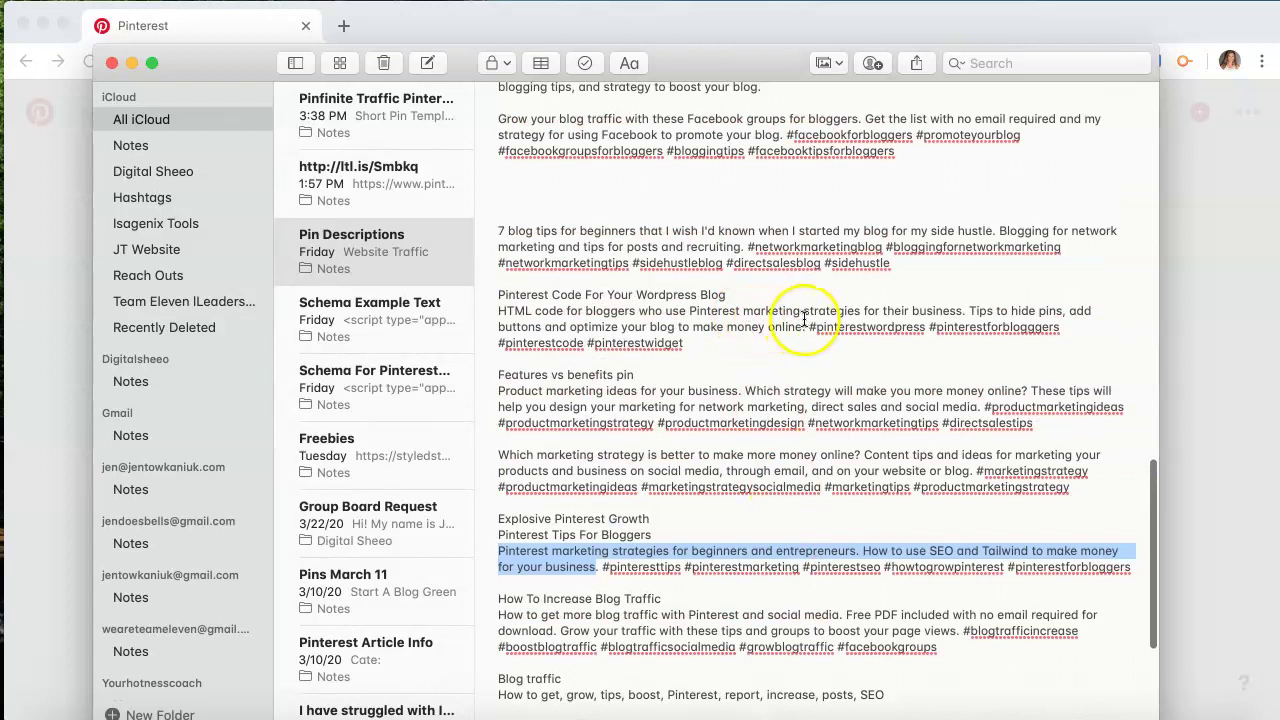
drag(805, 326, 488, 314)
key(super+c)
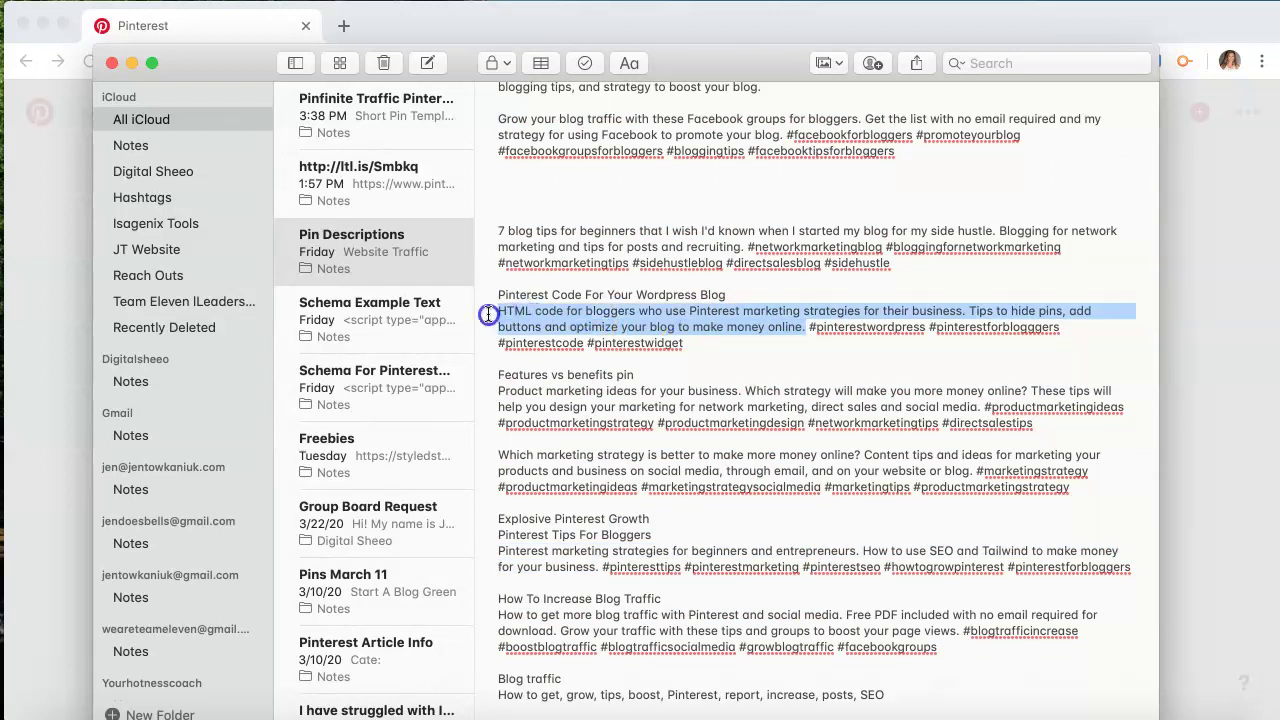
click(1200, 222)
click(846, 314)
key(super+v)
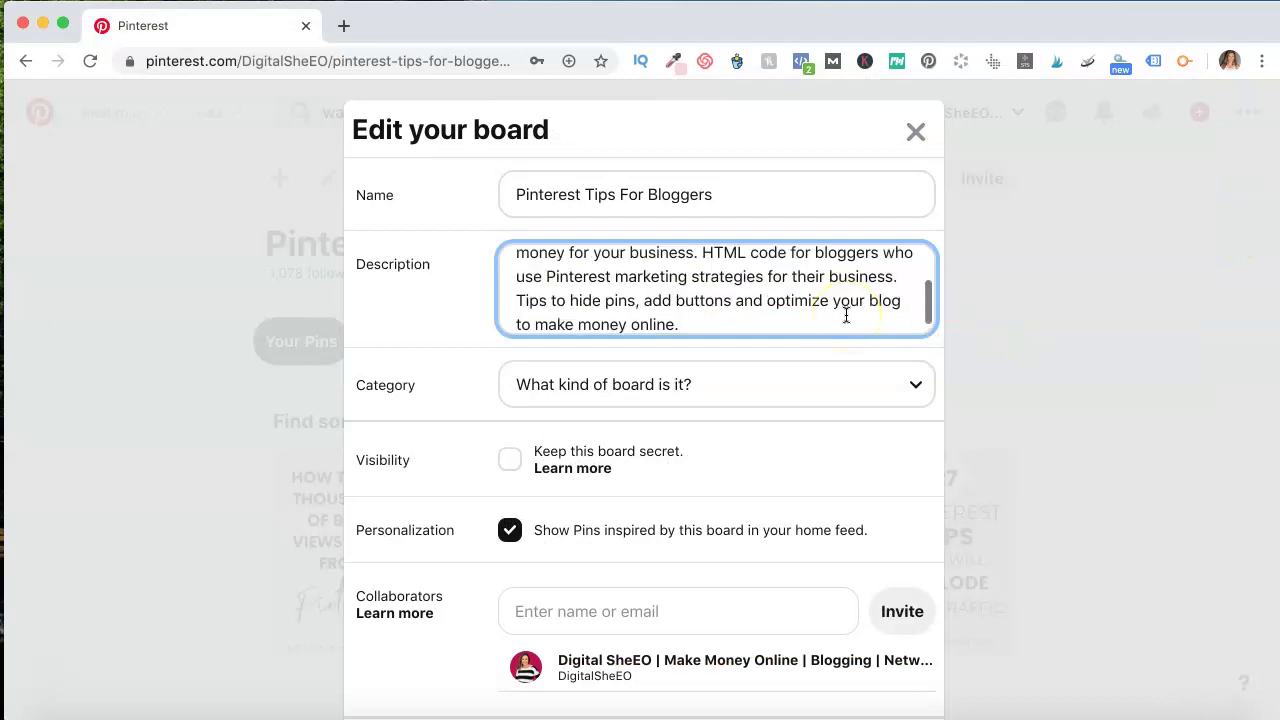
scroll(756, 285, up, 3)
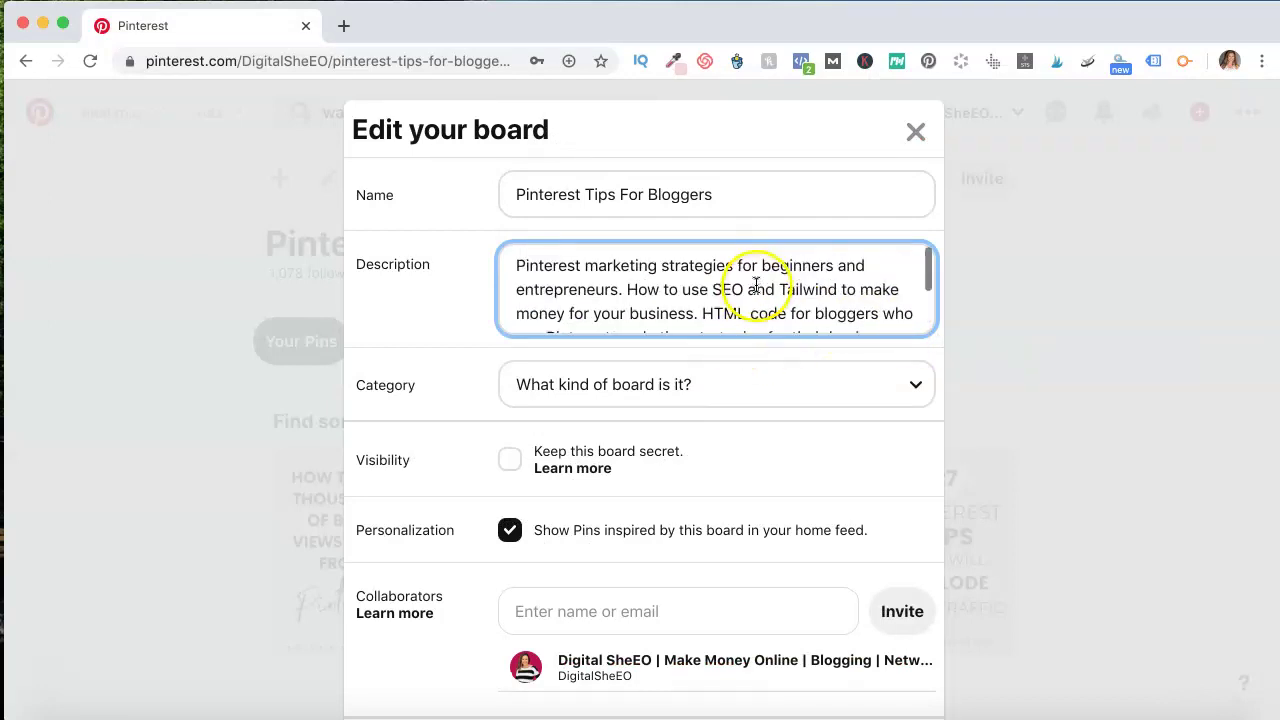
Set the board's category to Education and save the board settings
click(916, 388)
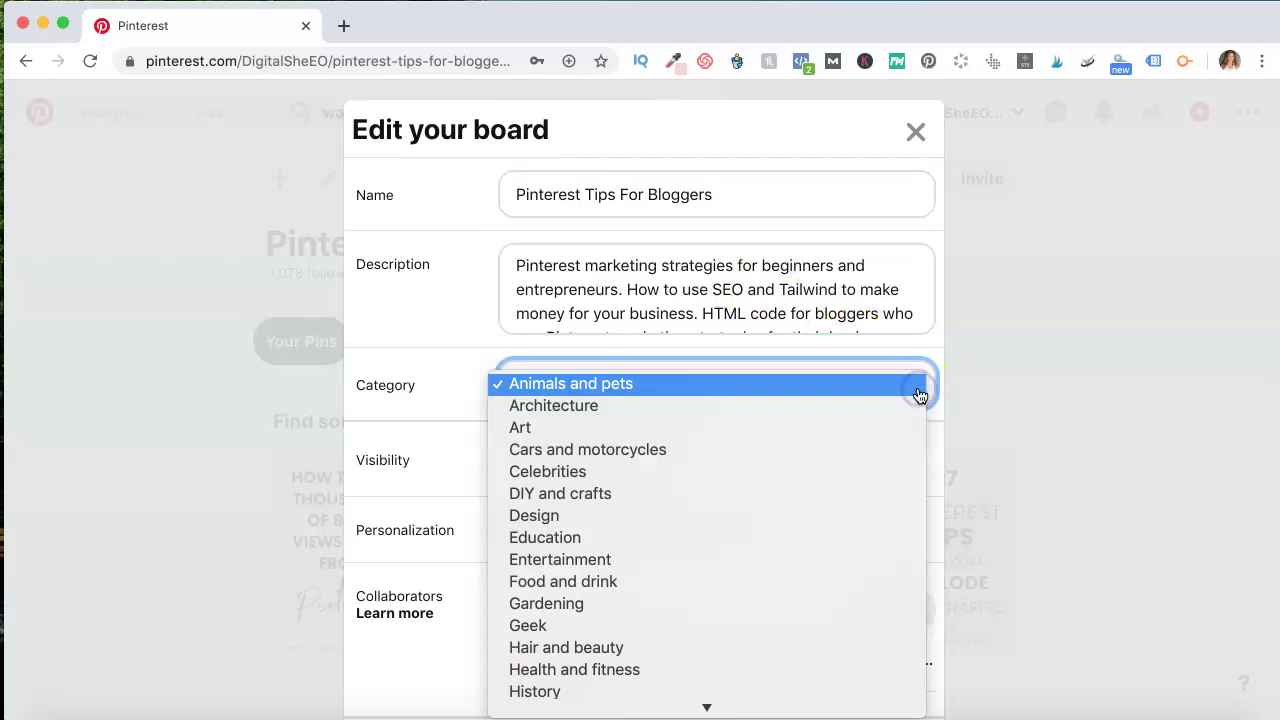
scroll(855, 460, down, 4)
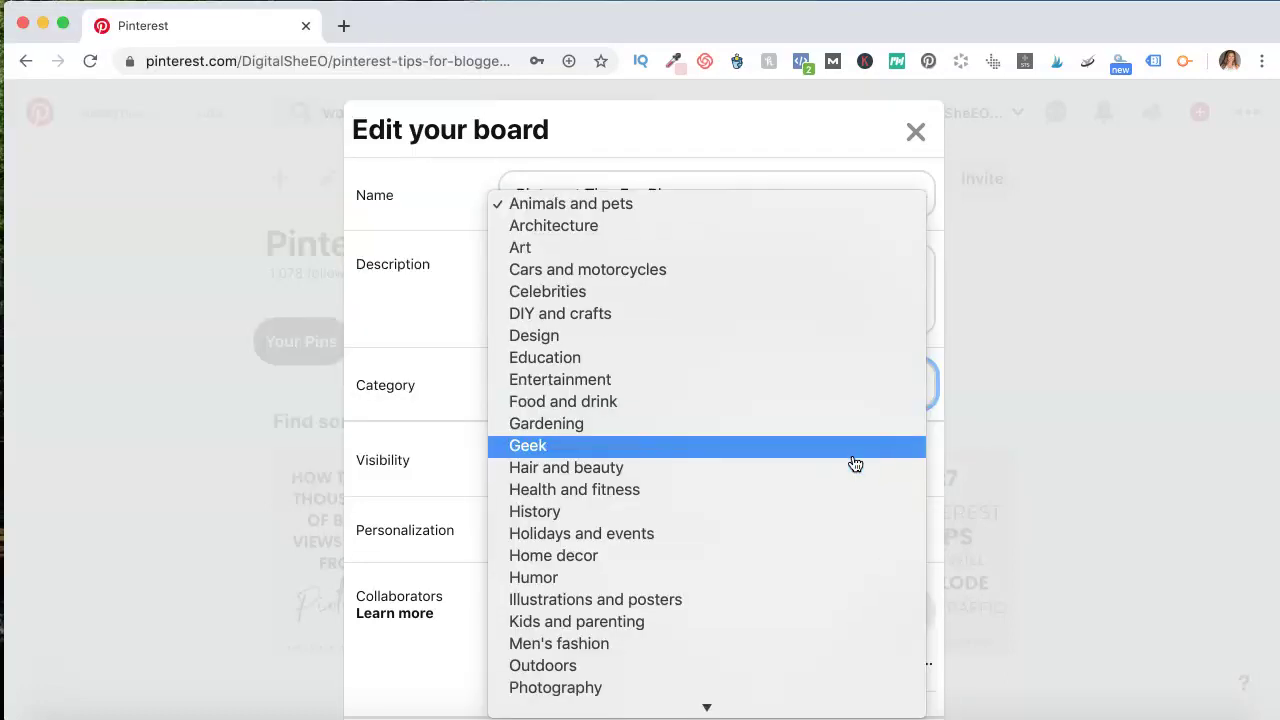
scroll(855, 463, down, 5)
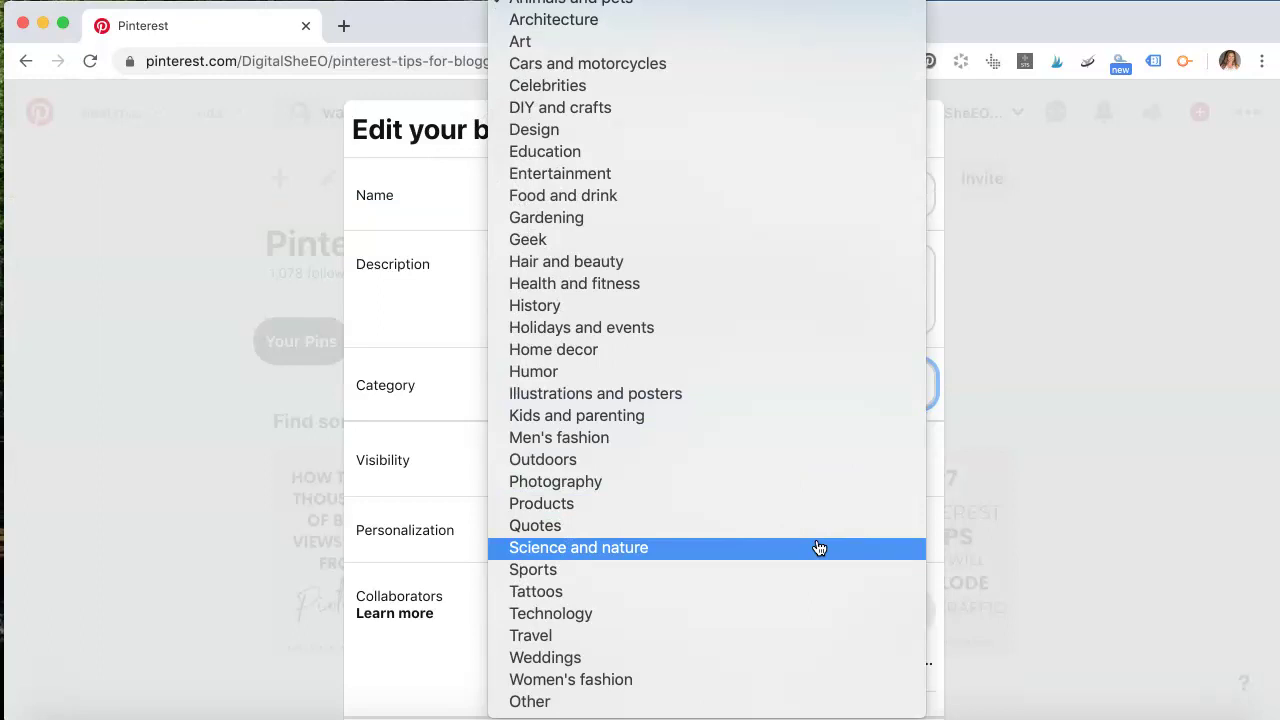
click(836, 163)
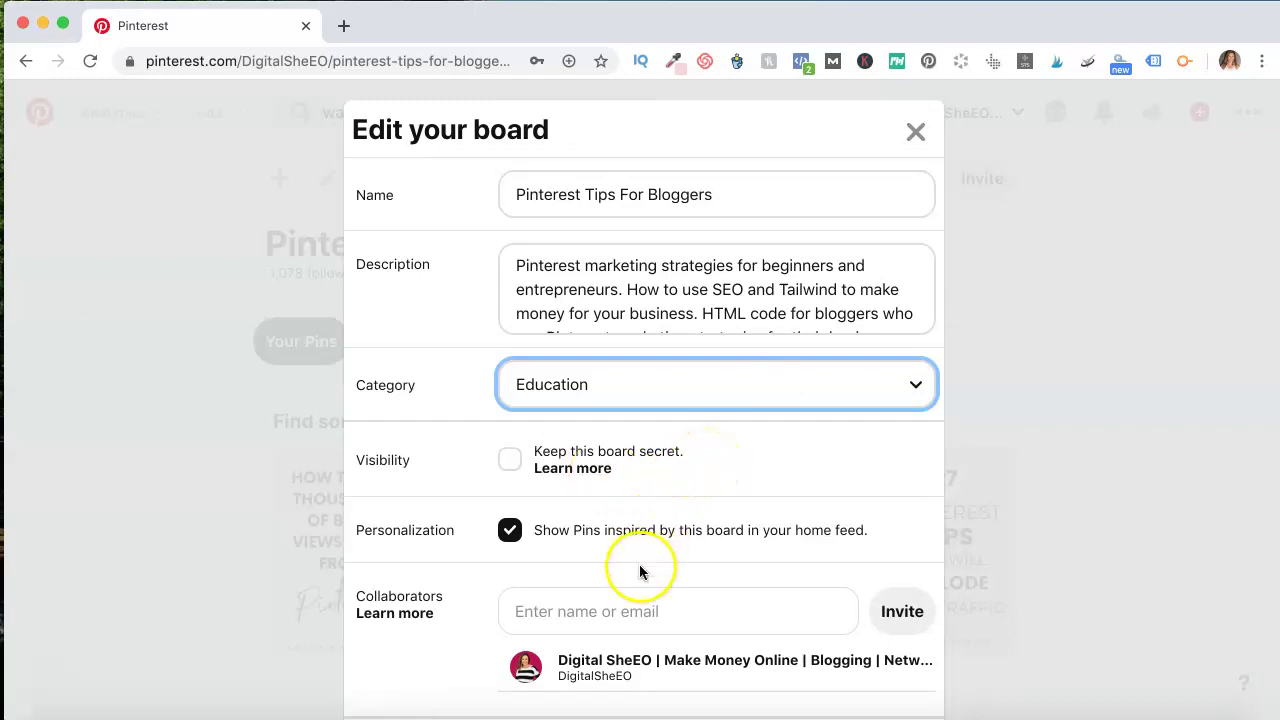
scroll(641, 573, down, 2)
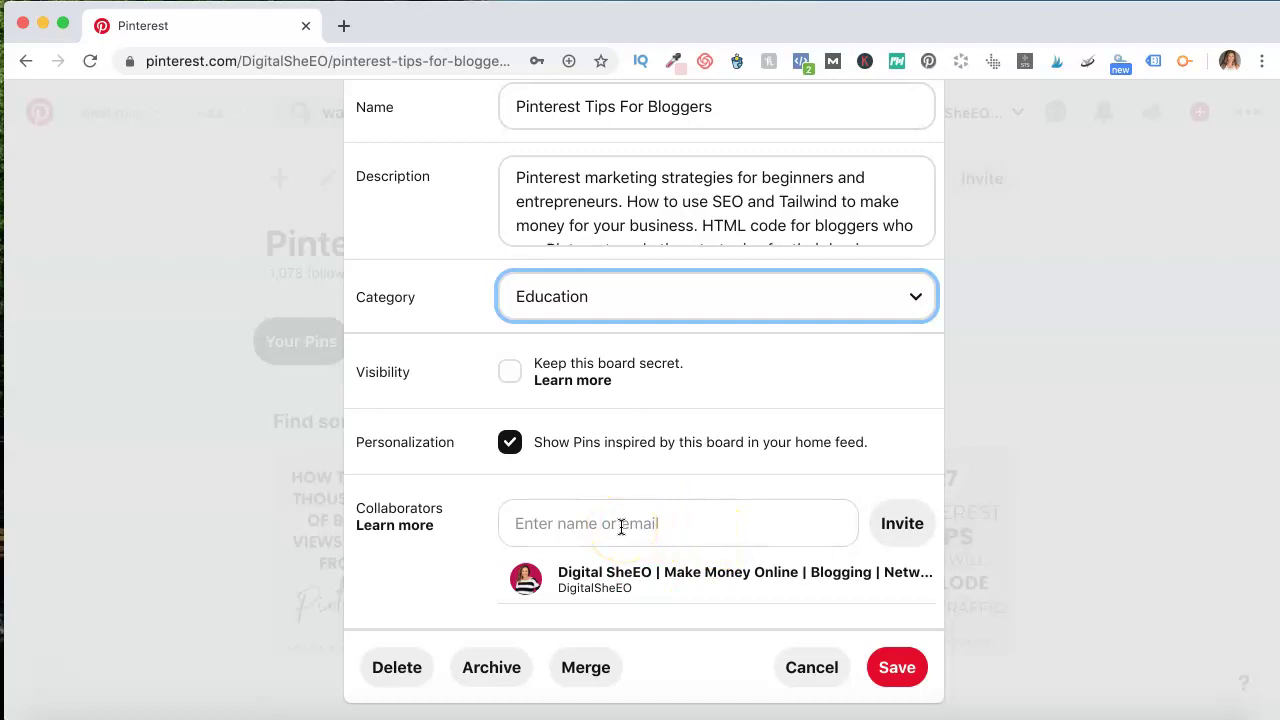
scroll(621, 527, up, 2)
scroll(621, 527, down, 2)
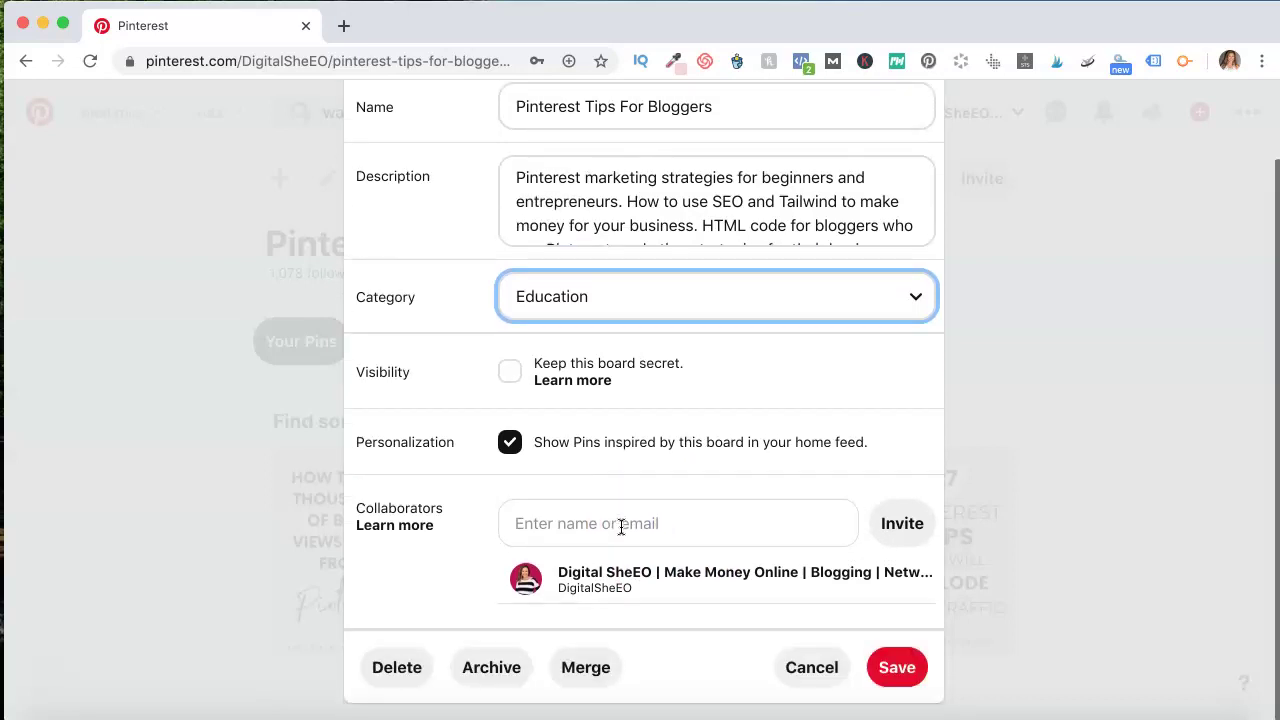
click(910, 676)
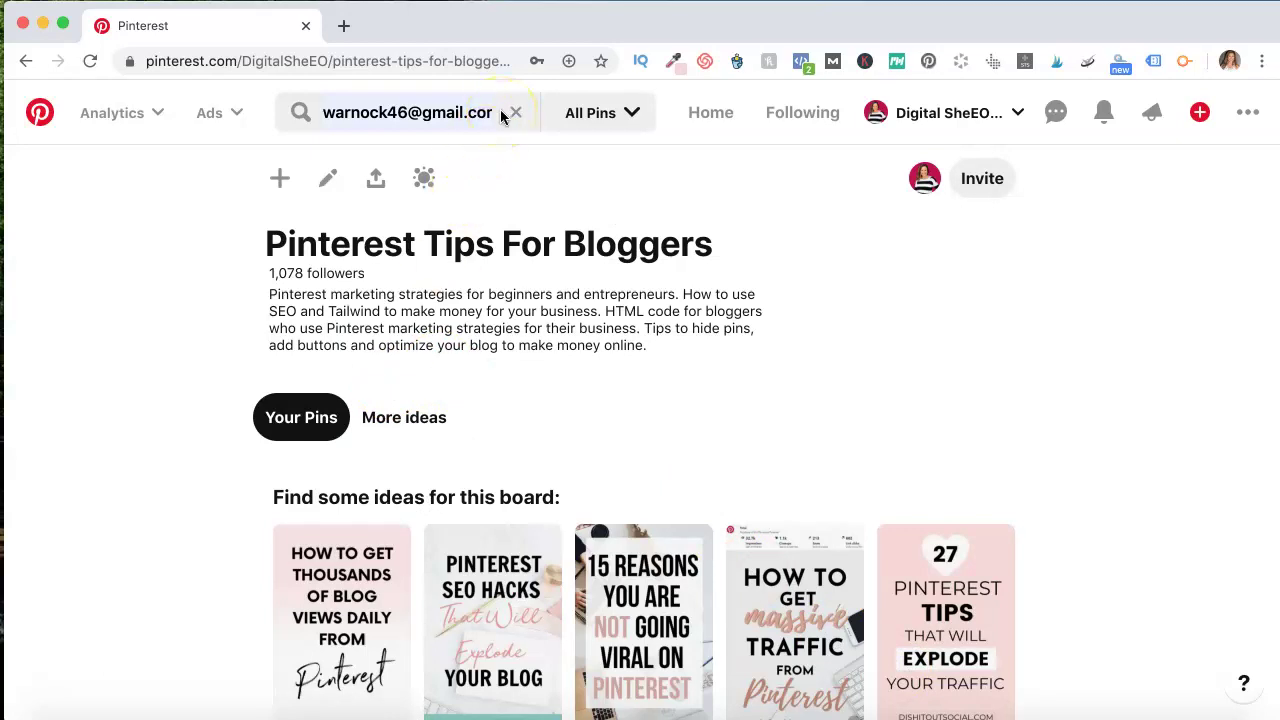
Clear the autofilled e-mail from the site search and search all pins for "pinterest tips for bloggers"
scroll(406, 540, down, 1)
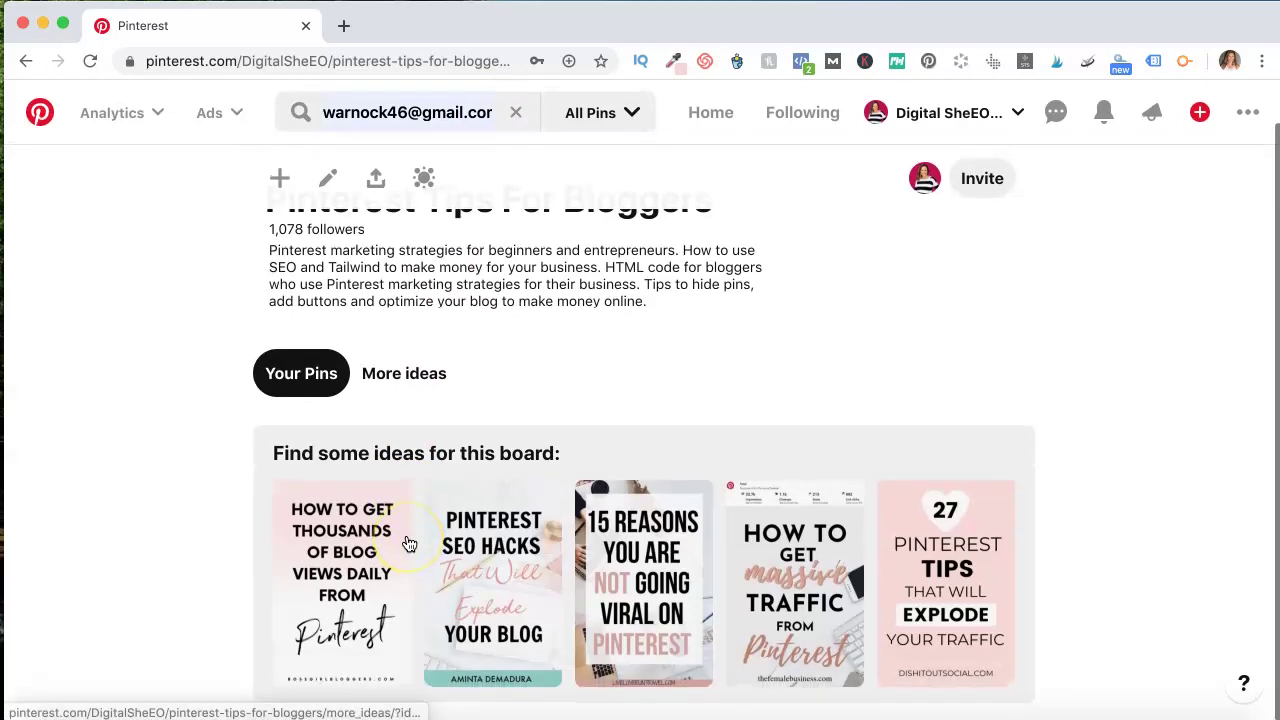
scroll(540, 577, up, 1)
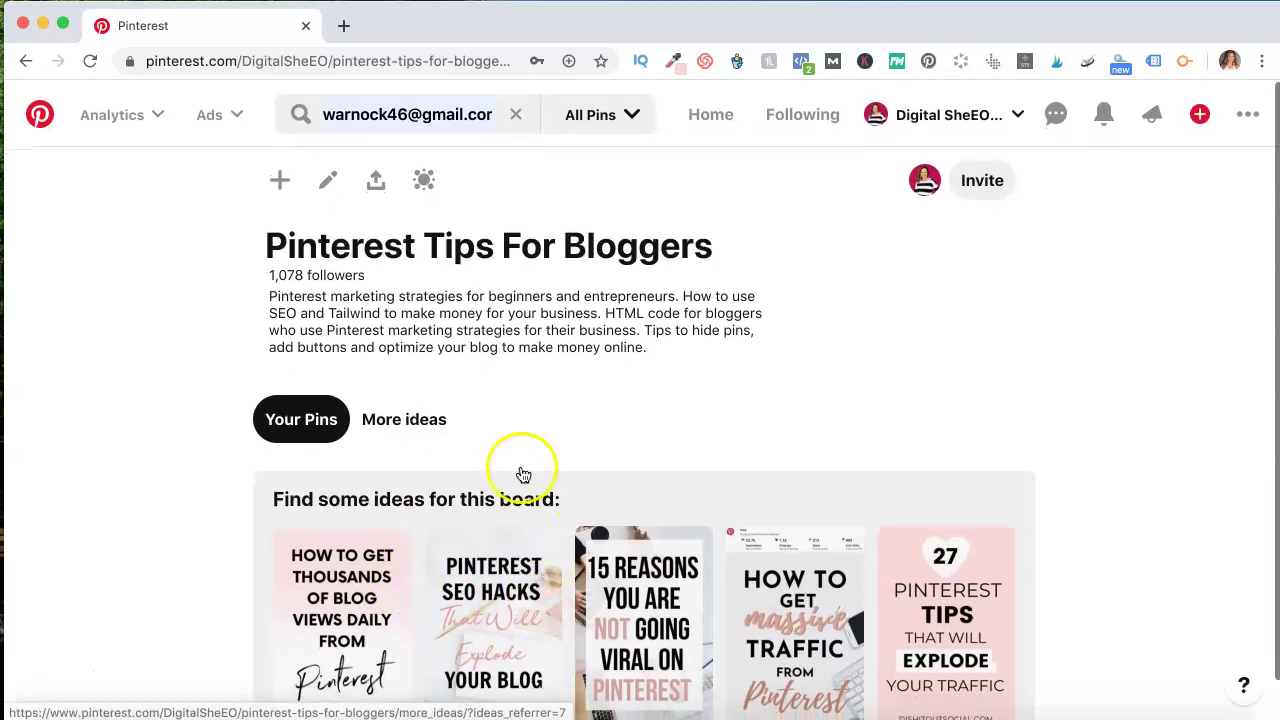
click(495, 112)
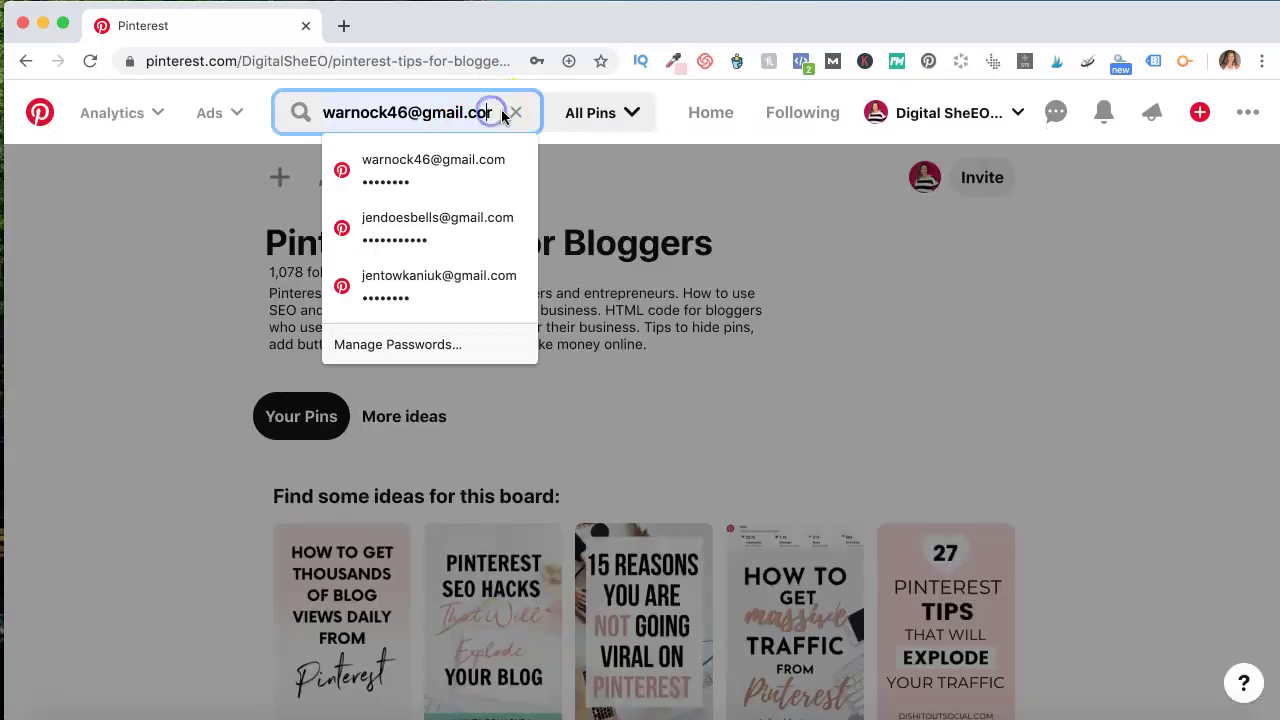
click(515, 114)
click(515, 113)
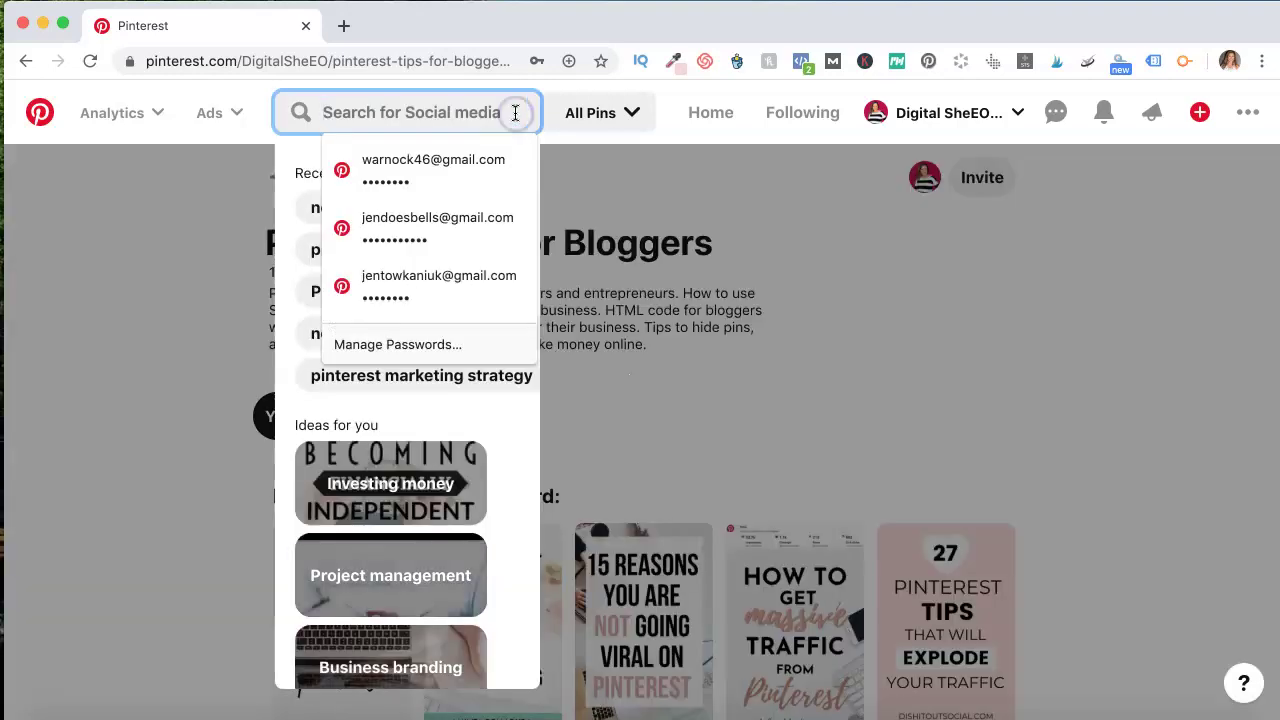
text(pinterest ti)
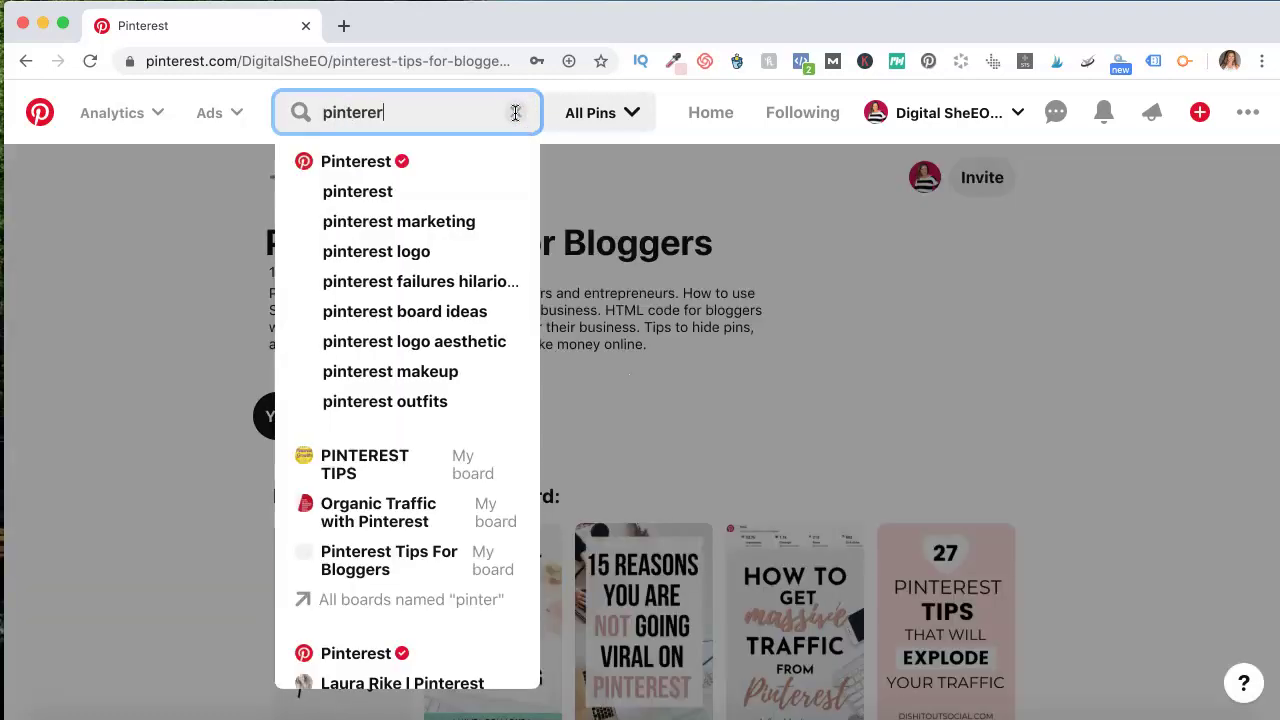
text(ps)
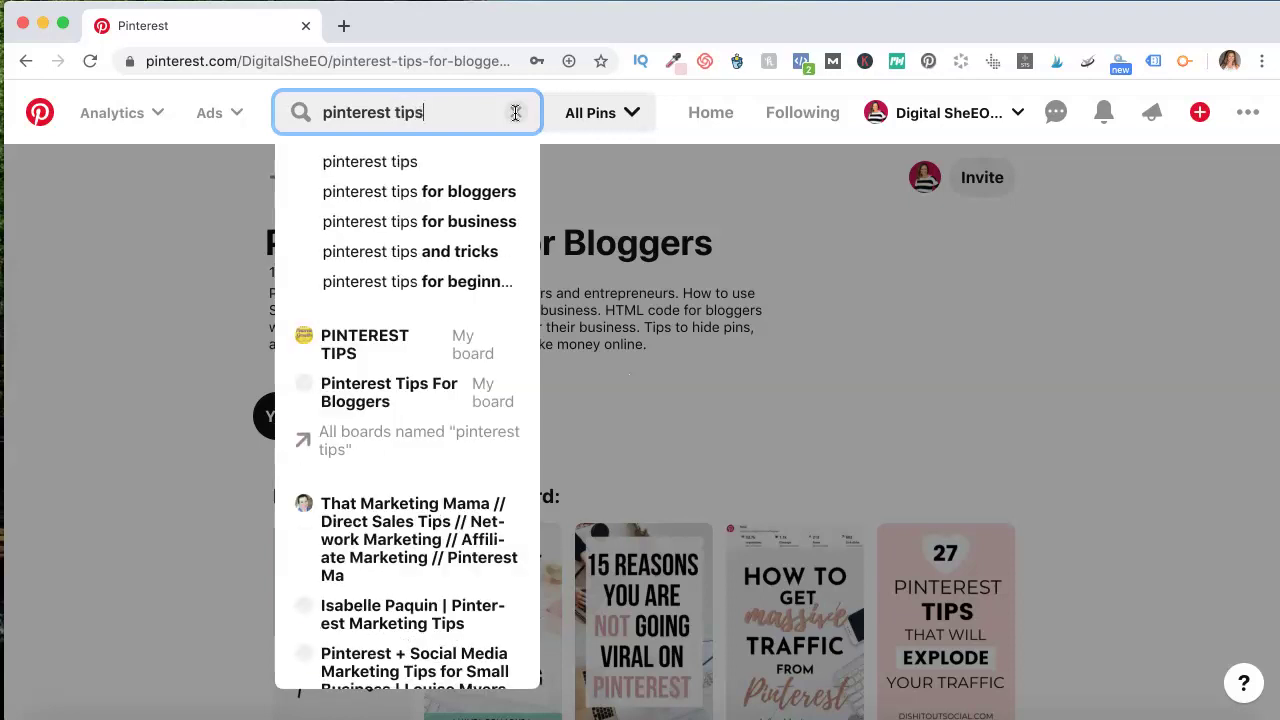
text( for bloggers)
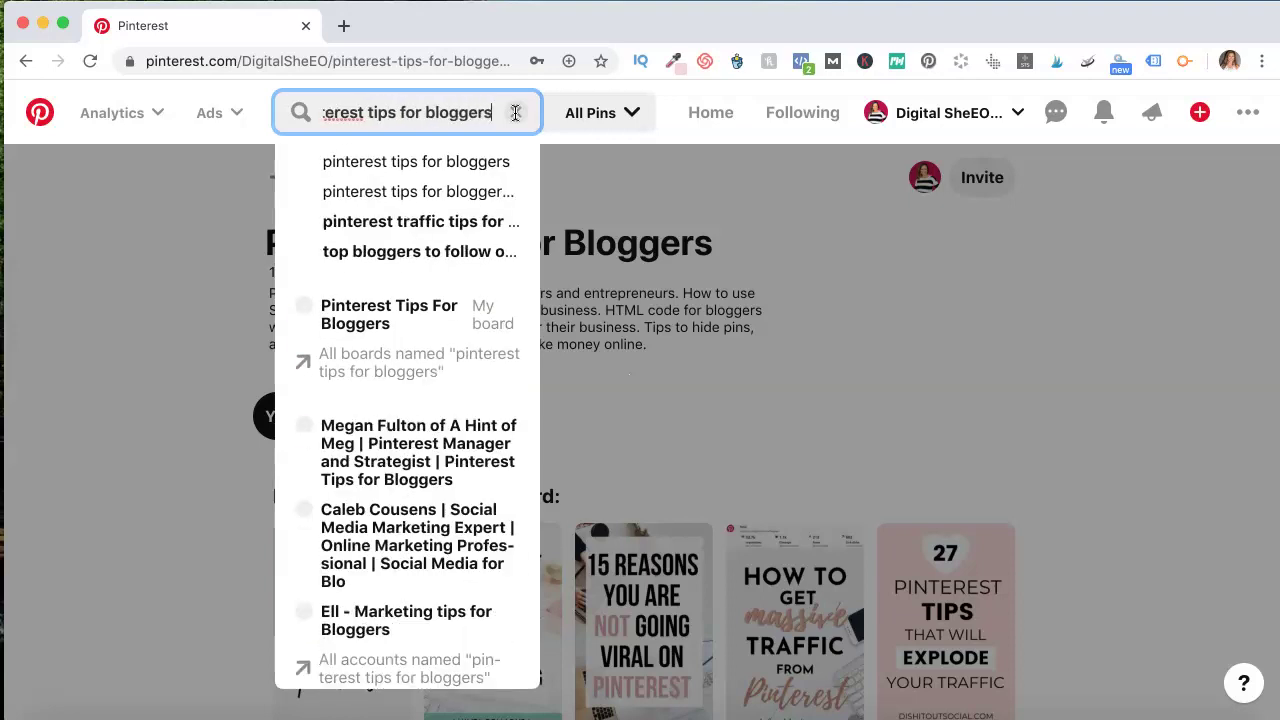
key(Return)
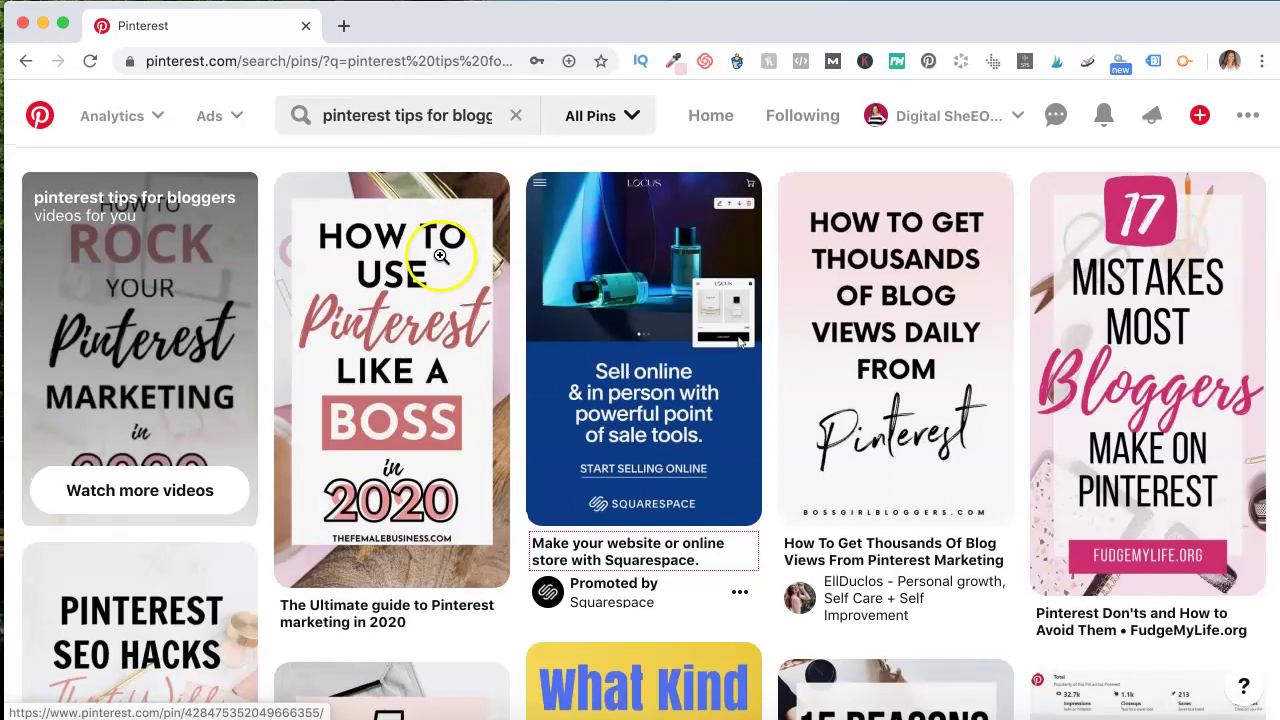
Save the pin "The Ultimate guide to Pinterest marketing in 2020" to the Pinterest Tips For Bloggers board and return to the search results
click(392, 290)
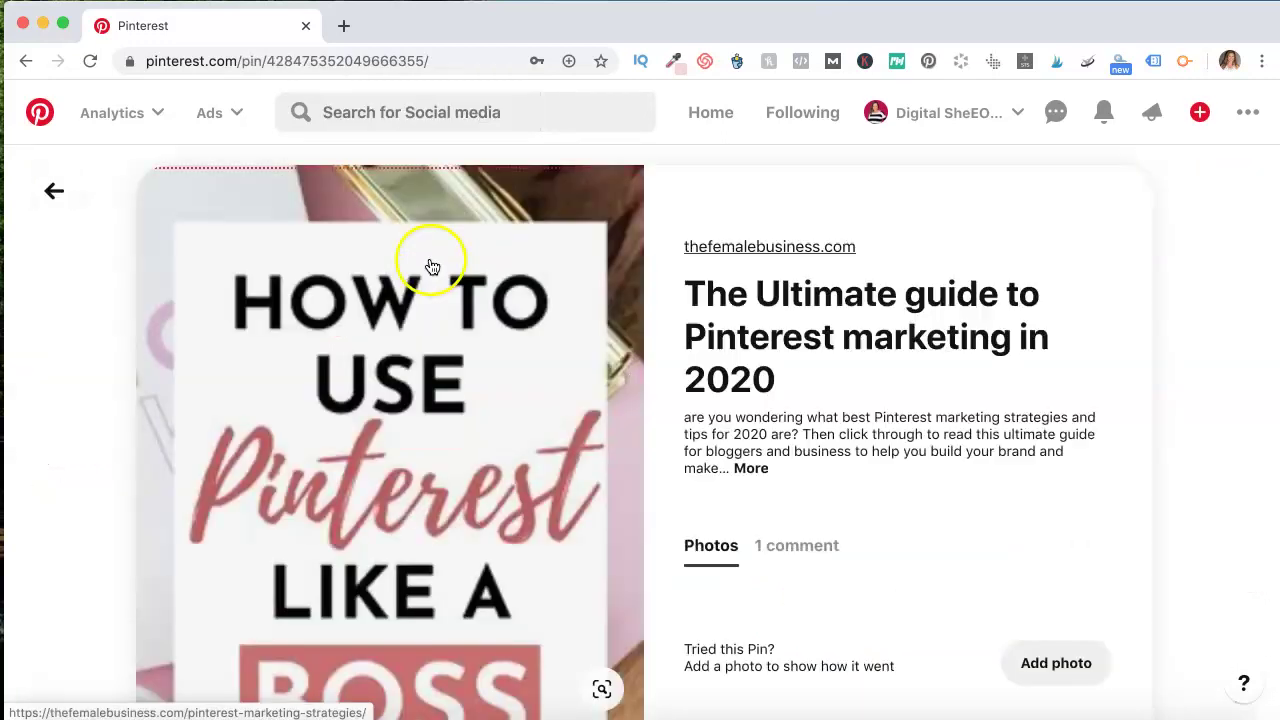
click(1047, 210)
mouse_move(949, 443)
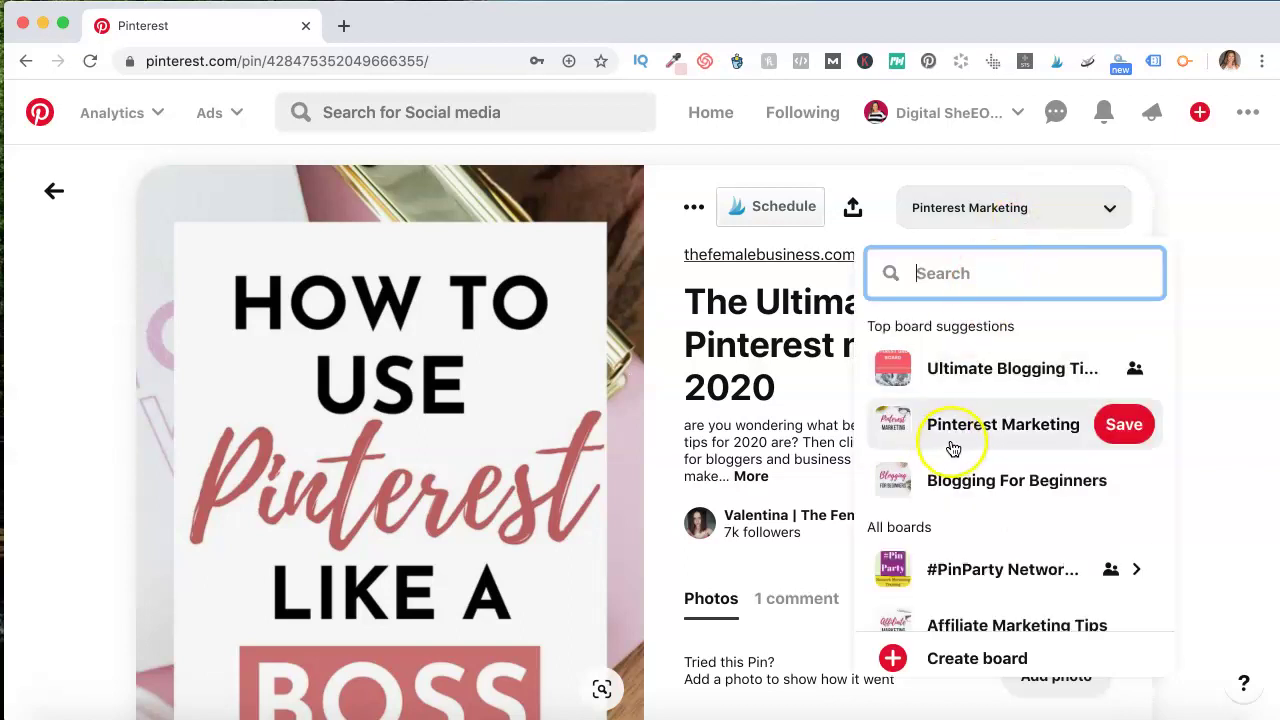
scroll(957, 436, down, 1)
scroll(957, 436, up, 1)
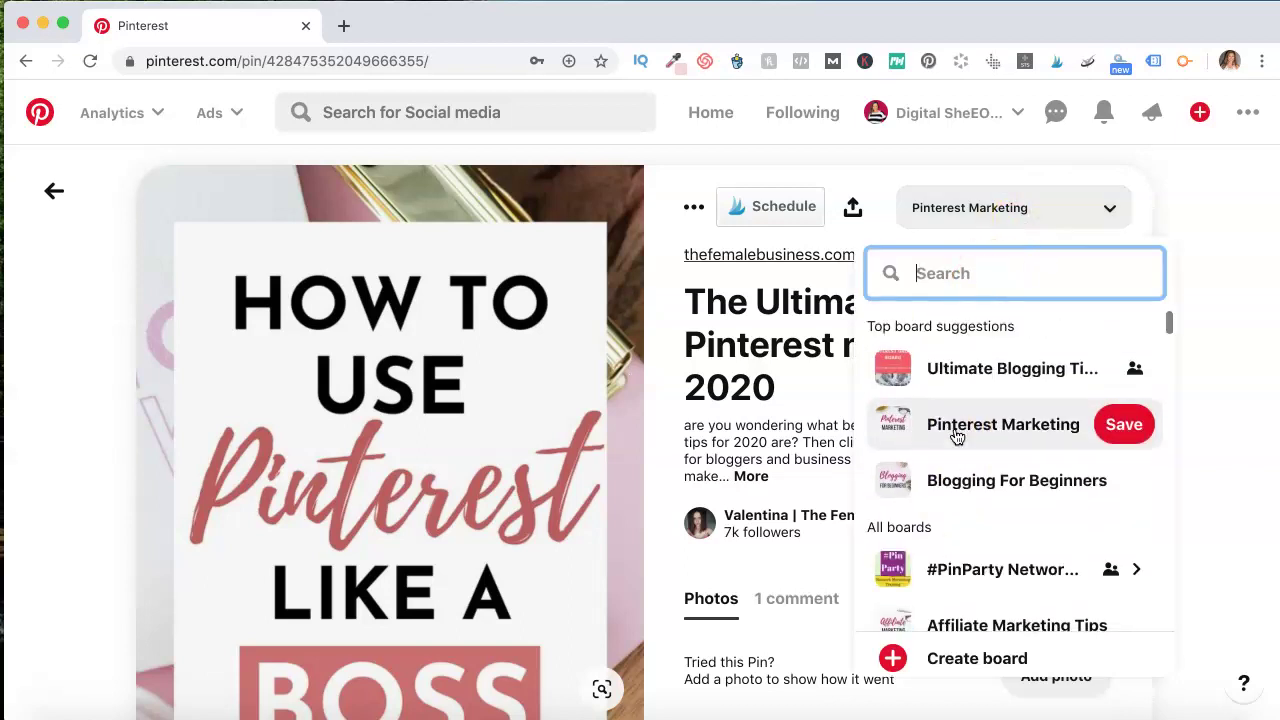
text(pin)
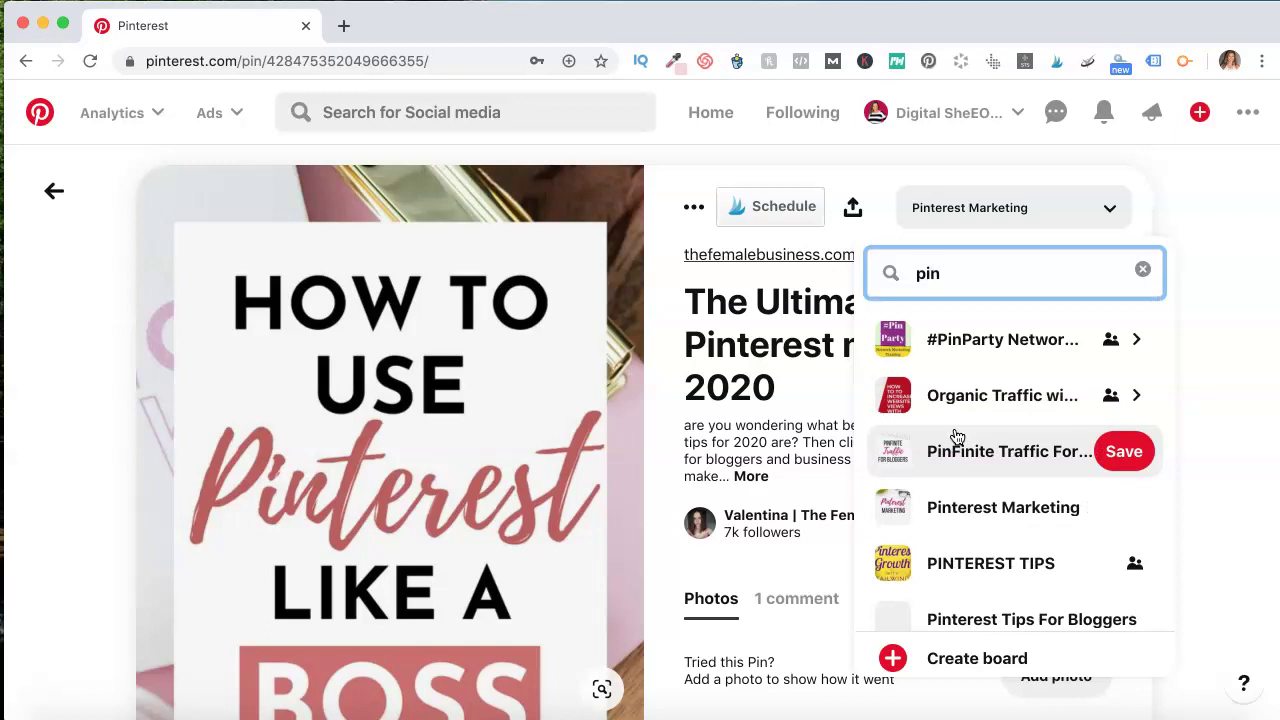
text(ter)
click(1003, 518)
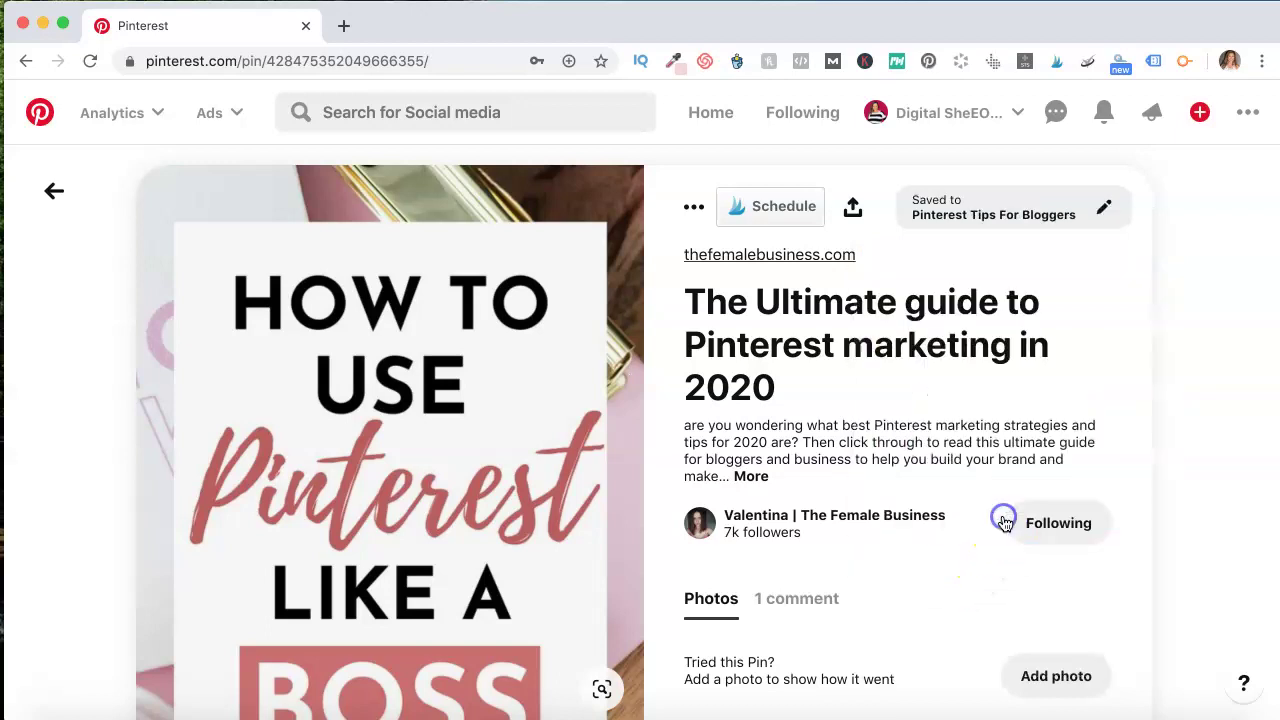
click(54, 191)
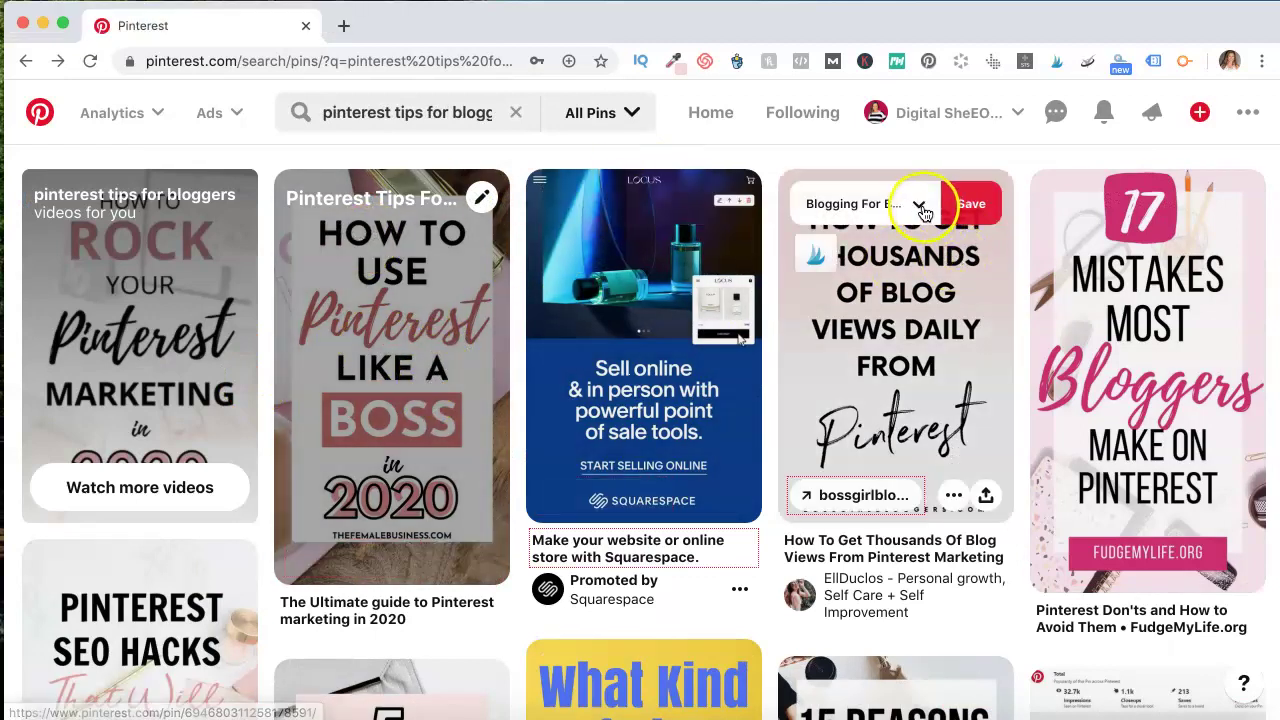
Save the "How To Get Thousands Of Blog Views" and "Pinterest Don'ts and How to Avoid Them" pins to the Pinterest Tips For Bloggers board
click(918, 206)
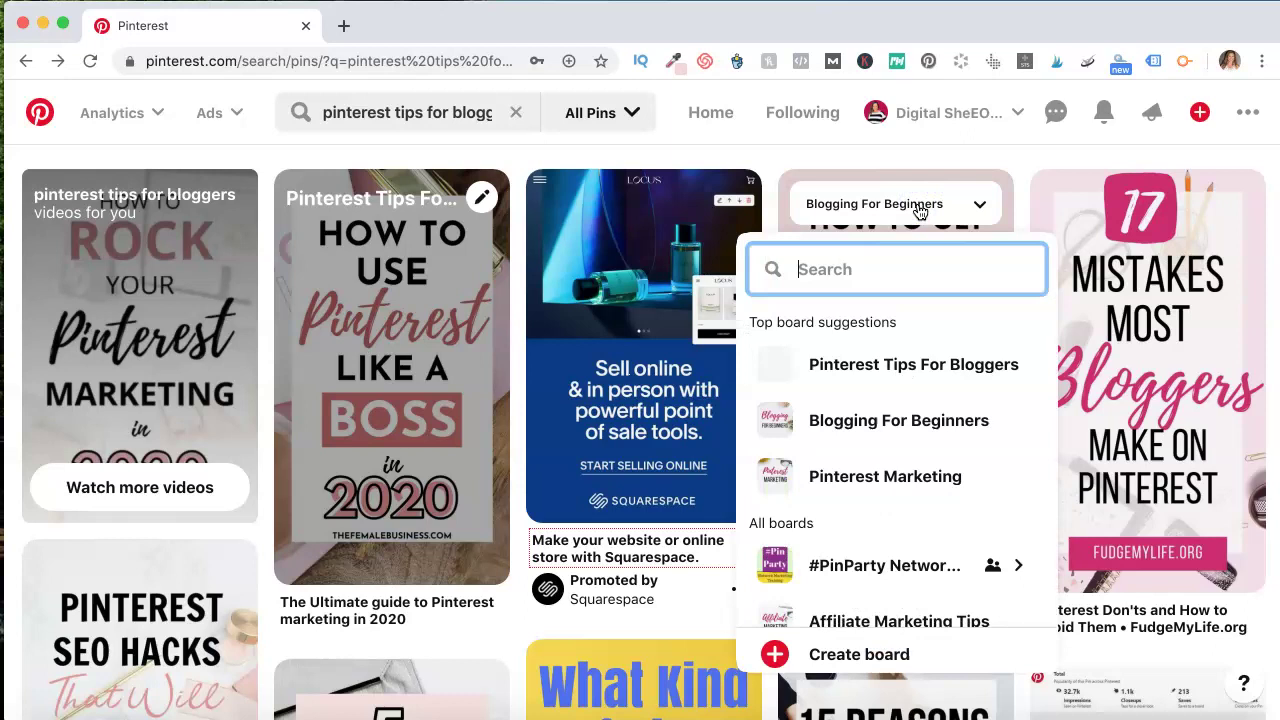
click(912, 362)
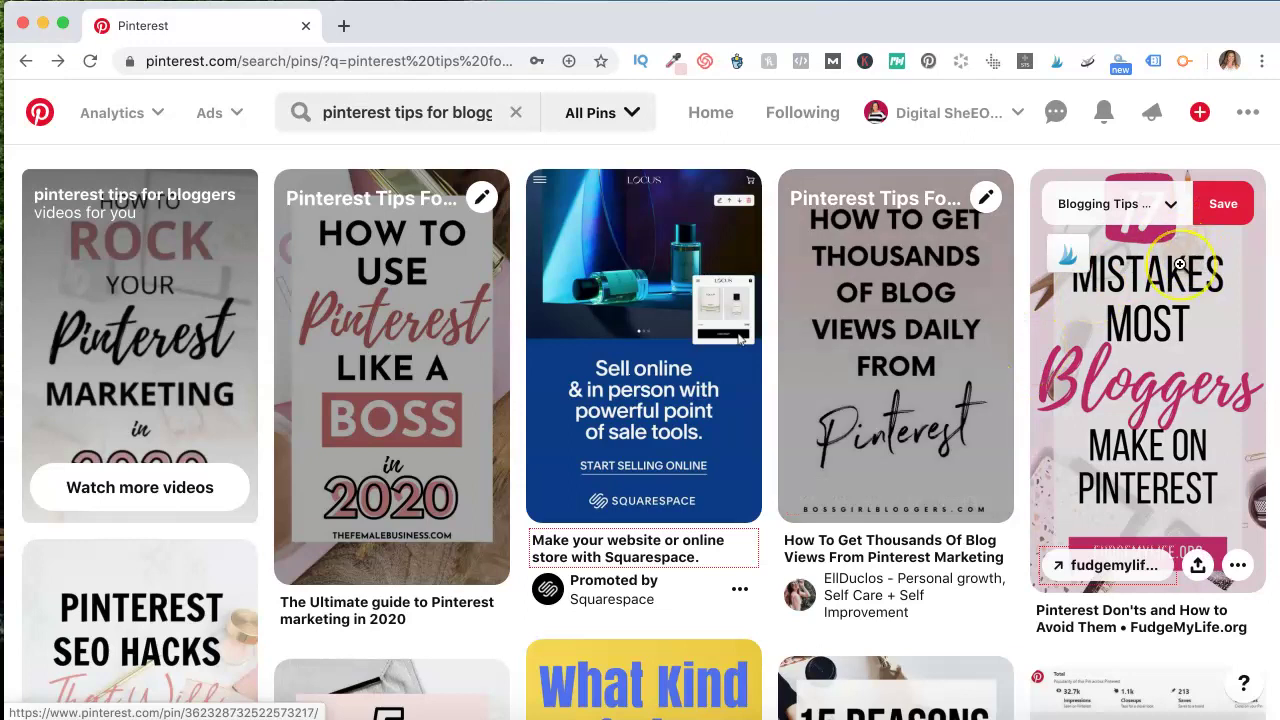
click(1170, 206)
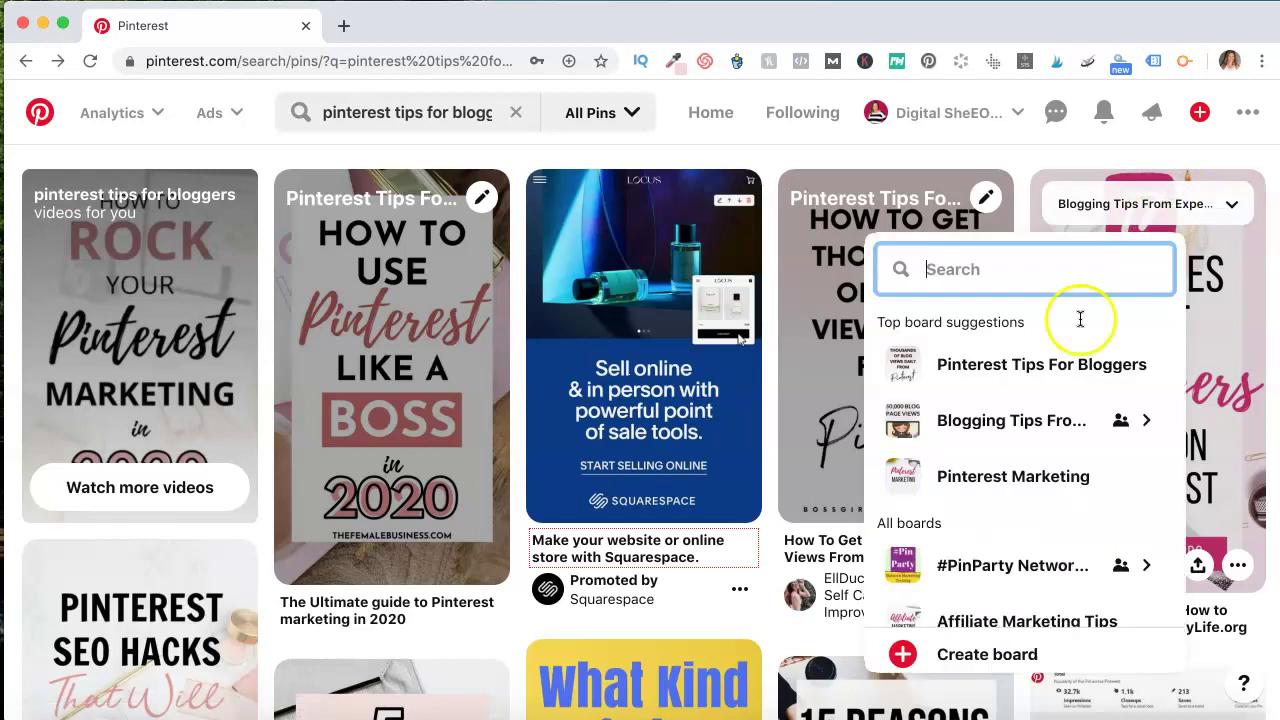
click(1045, 372)
Save the "My Top Secret Pinterest SEO Tips" and "5 ways to grow your Pinterest traffic in 2020" pins to the Pinterest Tips For Bloggers board
scroll(663, 395, down, 4)
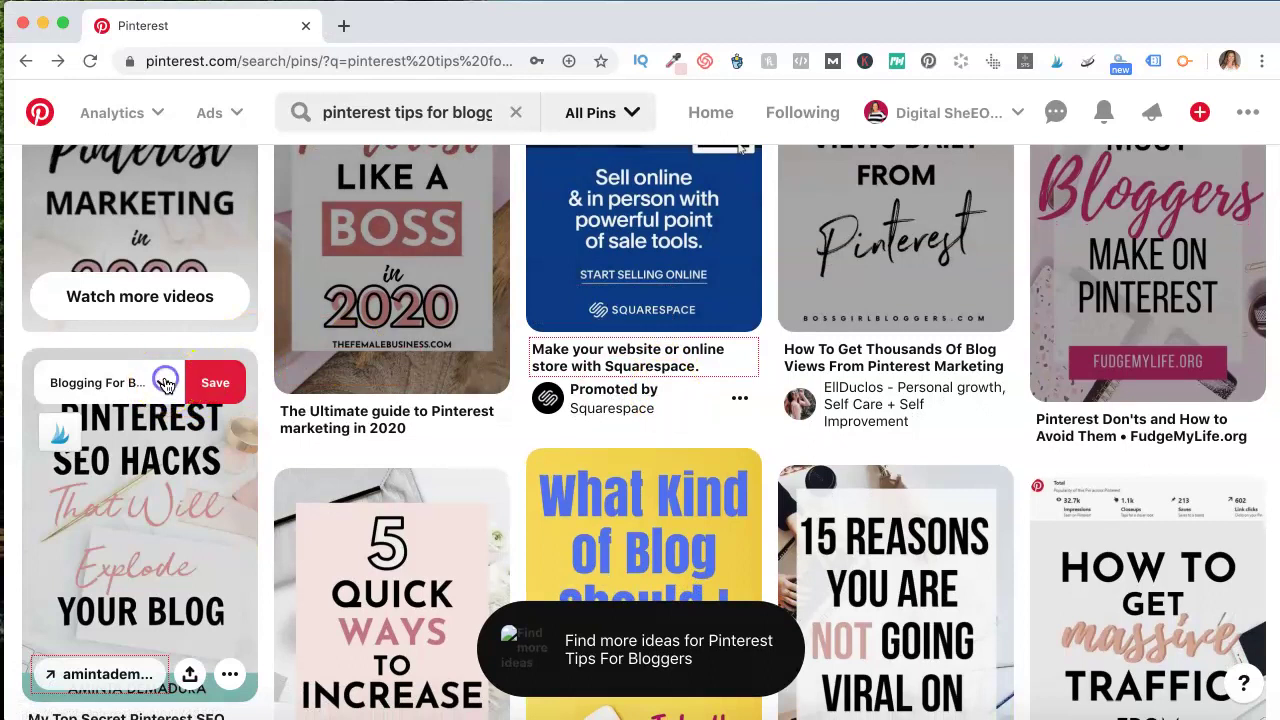
click(165, 383)
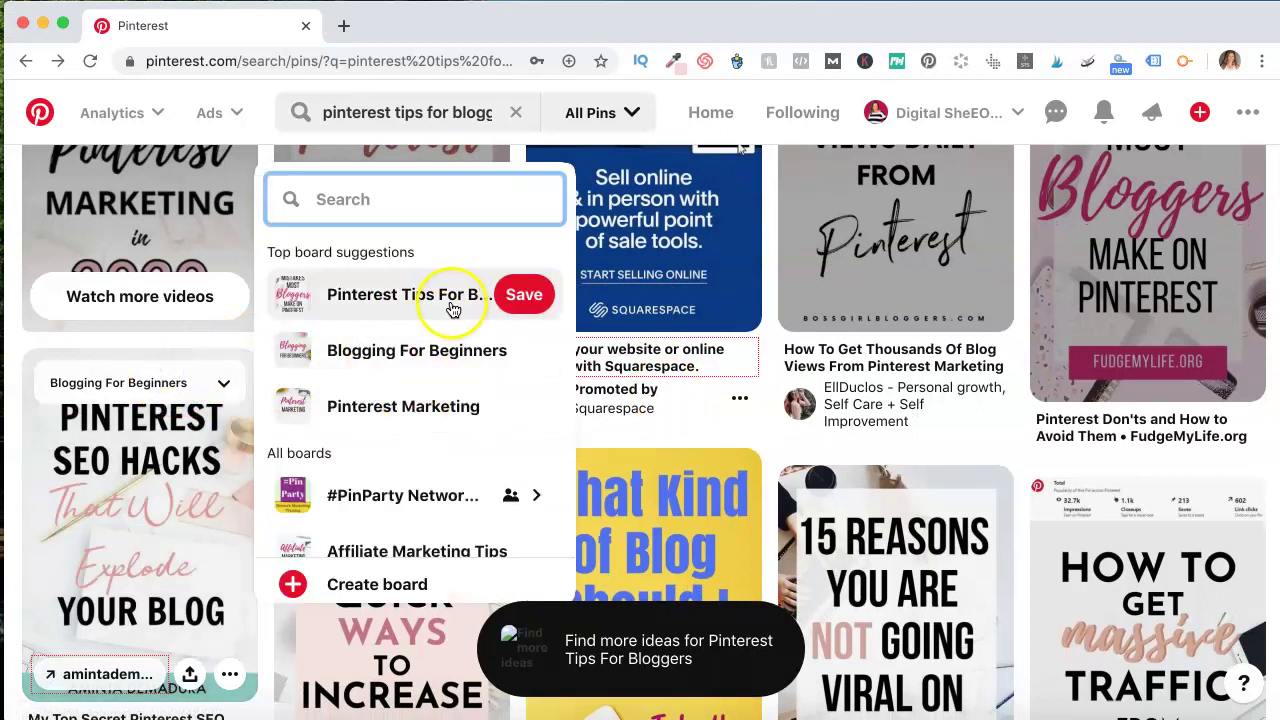
click(452, 310)
scroll(326, 423, down, 2)
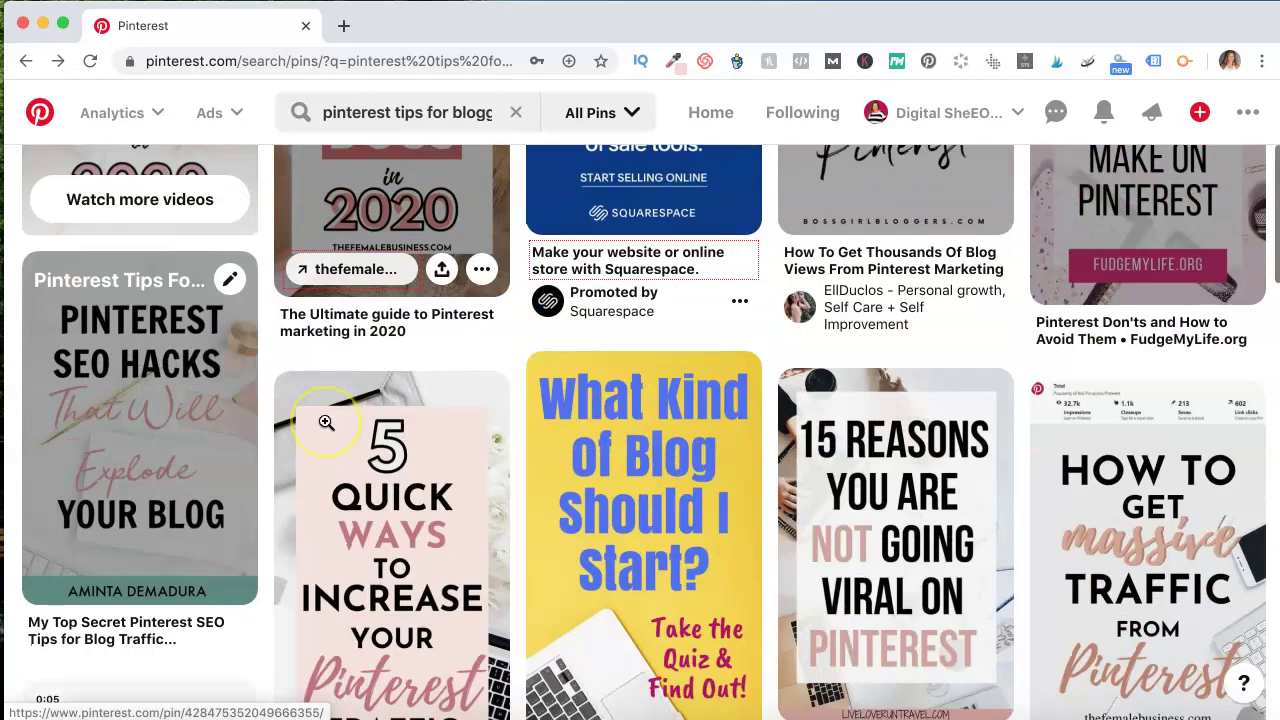
scroll(310, 428, up, 3)
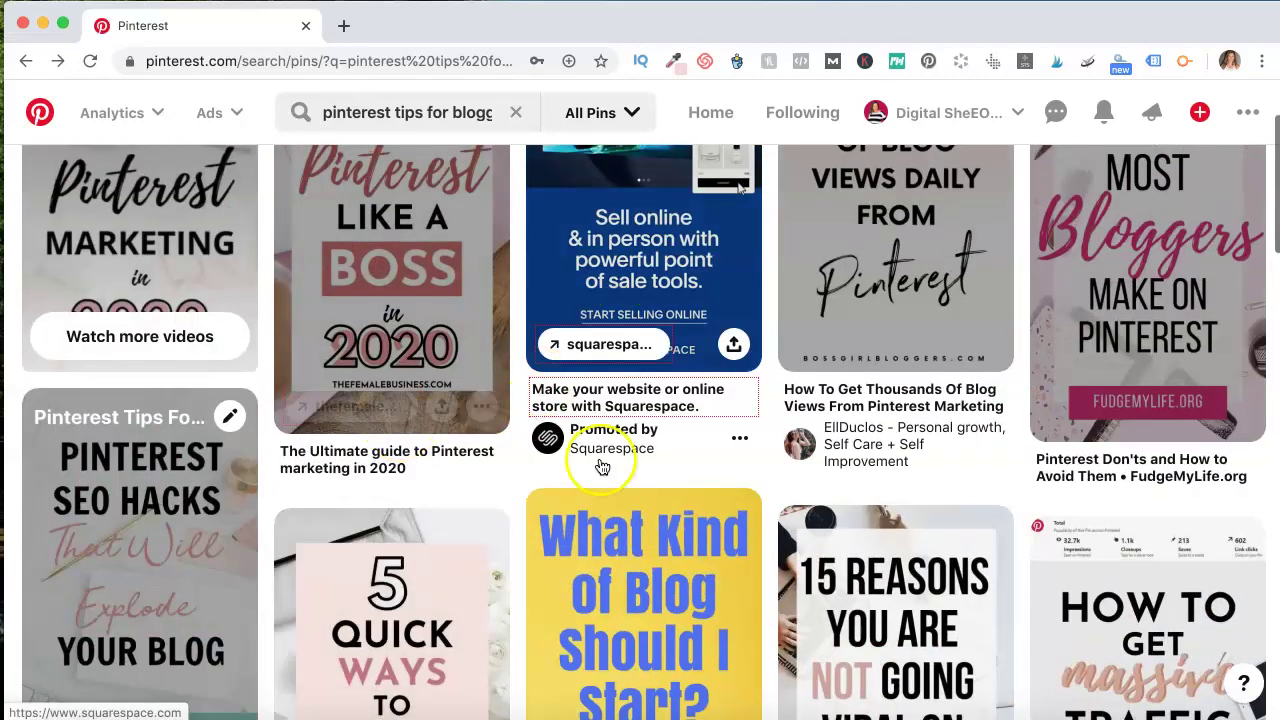
scroll(391, 423, down, 2)
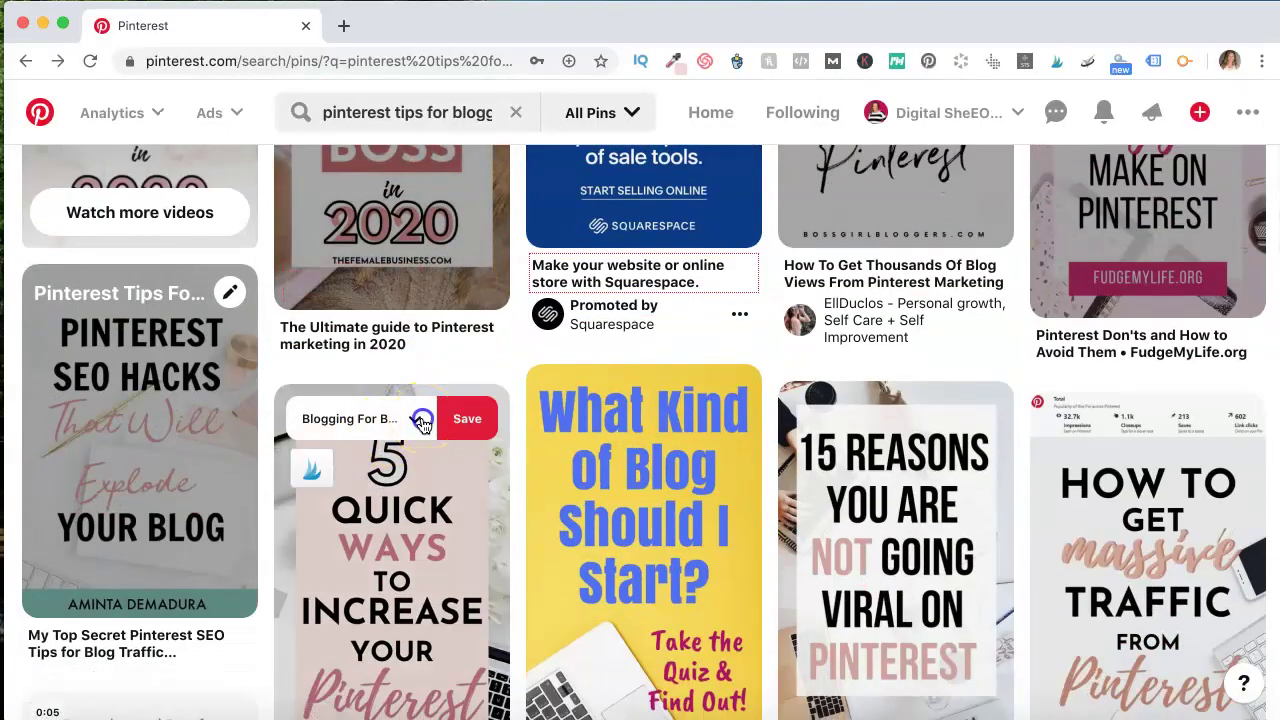
click(422, 424)
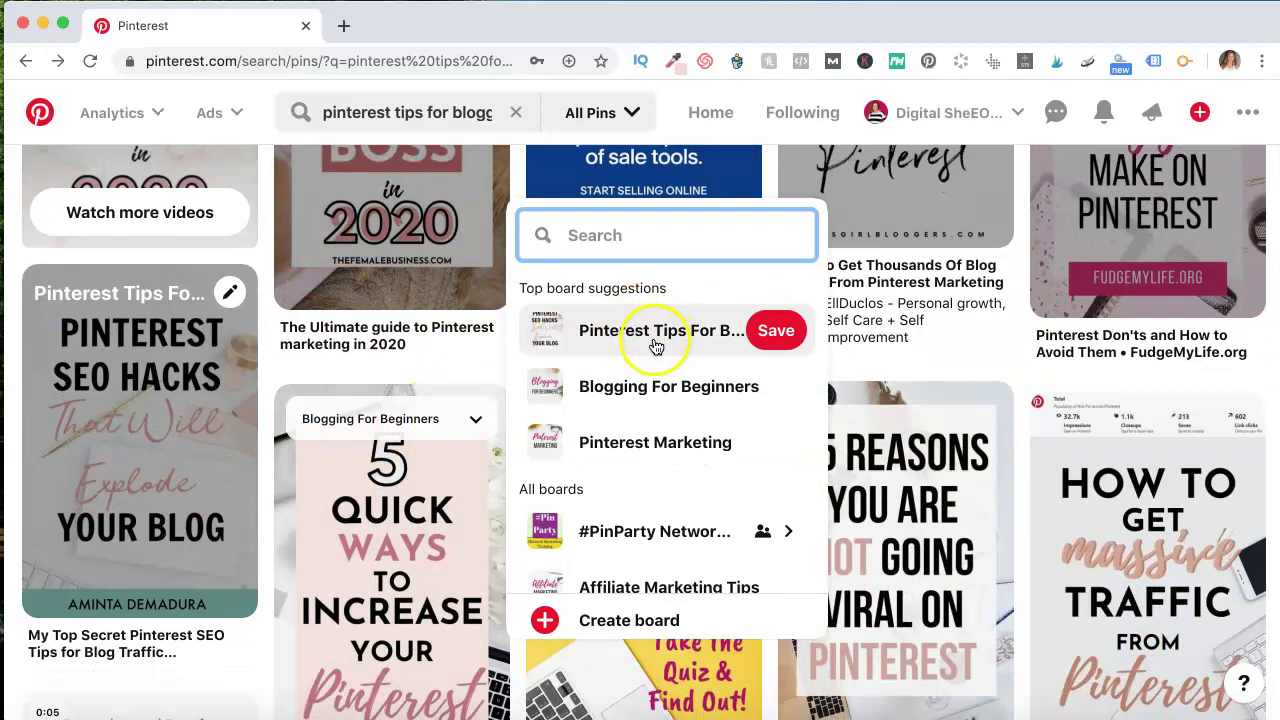
click(655, 345)
Save the pin "15+ Reasons You're NOT Going Viral on Pinterest" to the Pinterest Tips For Bloggers board
scroll(930, 437, down, 1)
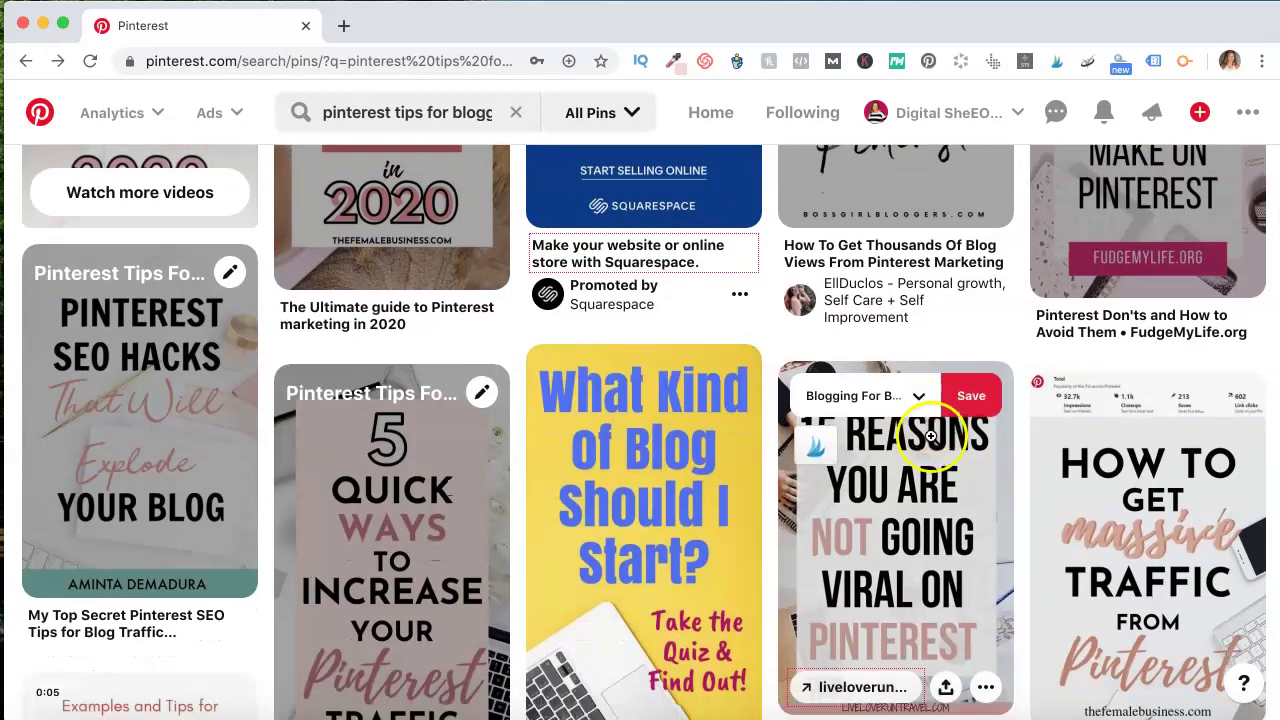
scroll(930, 437, down, 2)
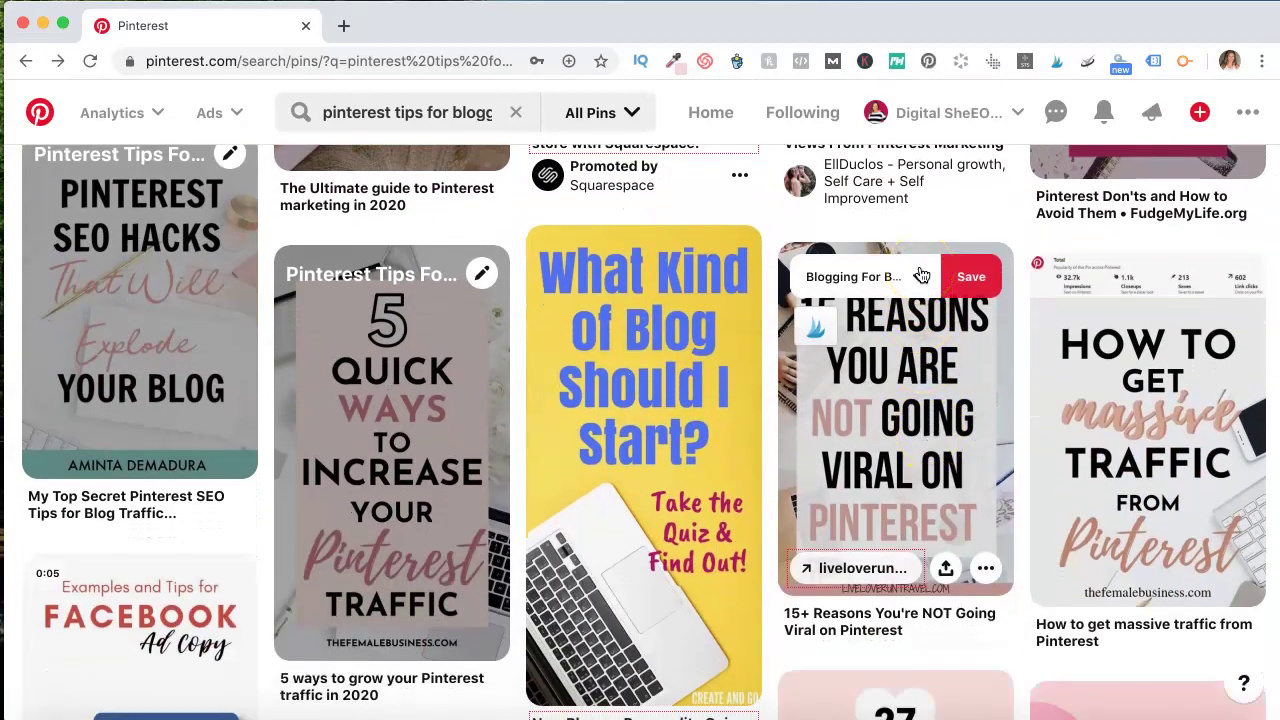
scroll(921, 276, down, 2)
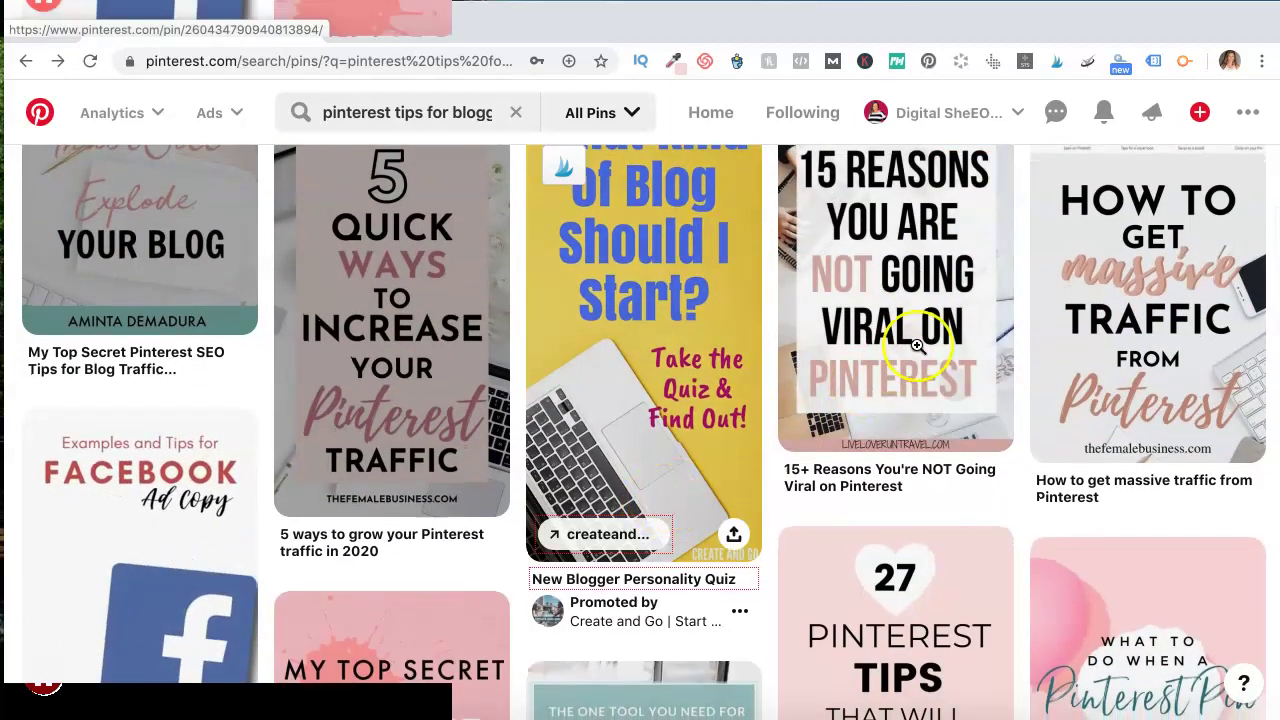
scroll(920, 340, up, 3)
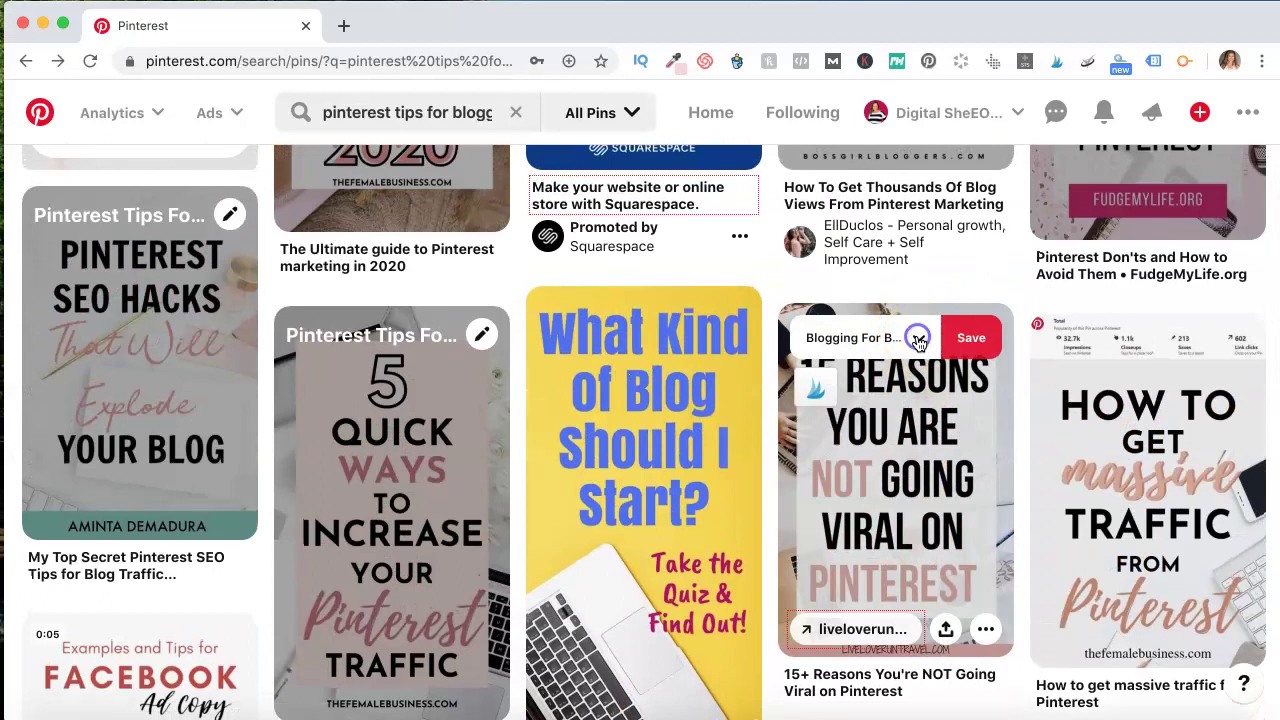
click(921, 342)
click(718, 252)
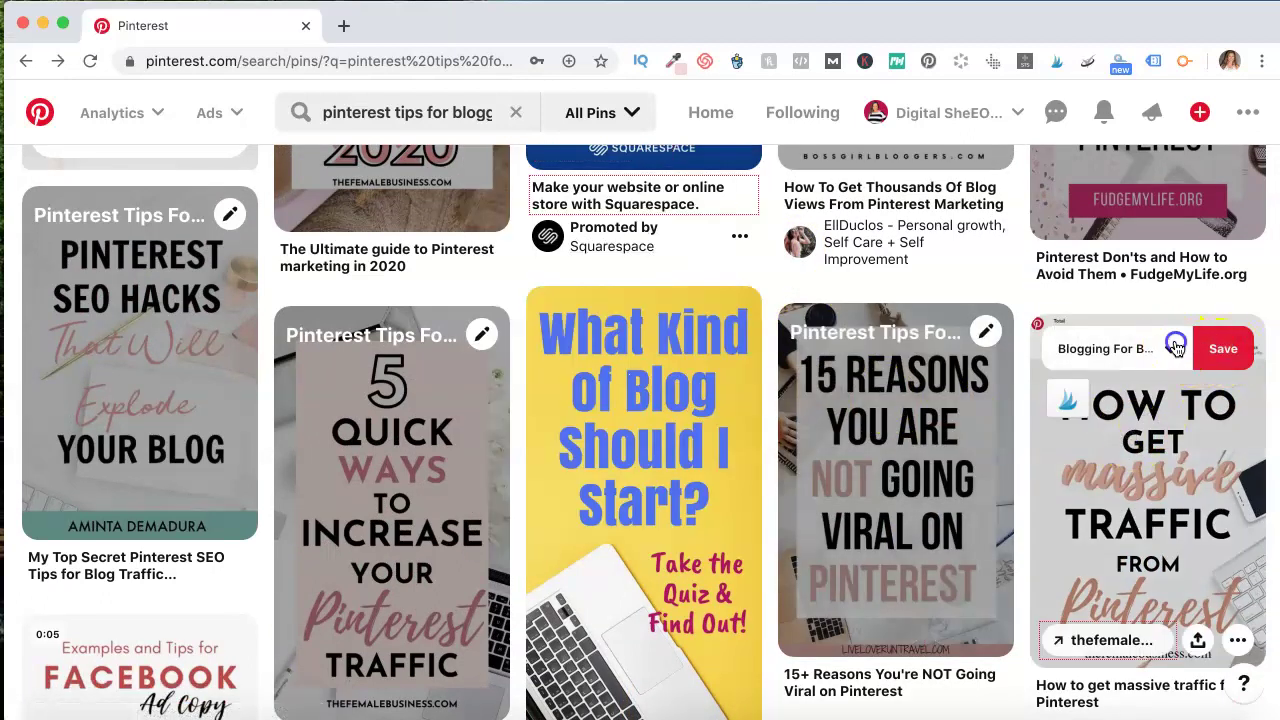
Save "How to get massive traffic from Pinterest" and the pink "My Top Secret Pinterest SEO Tips for bloggers" pin to the Pinterest Tips For Bloggers board
click(1172, 349)
click(965, 261)
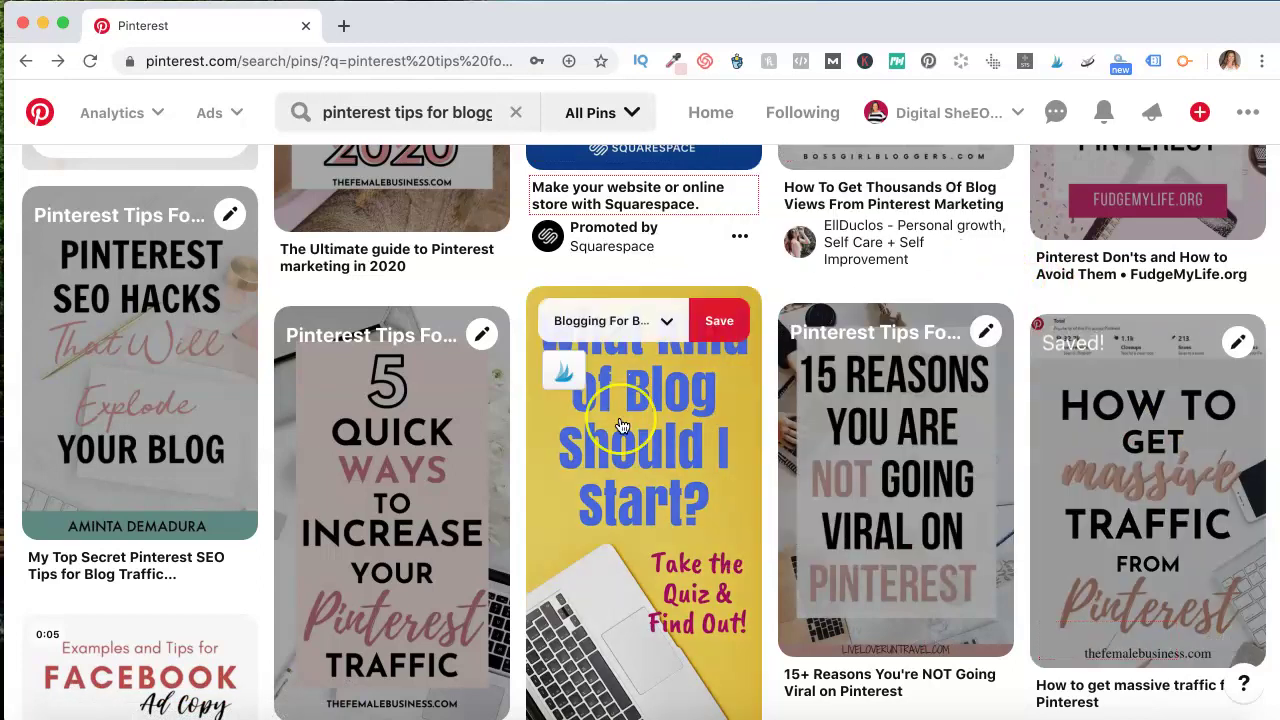
scroll(622, 425, down, 5)
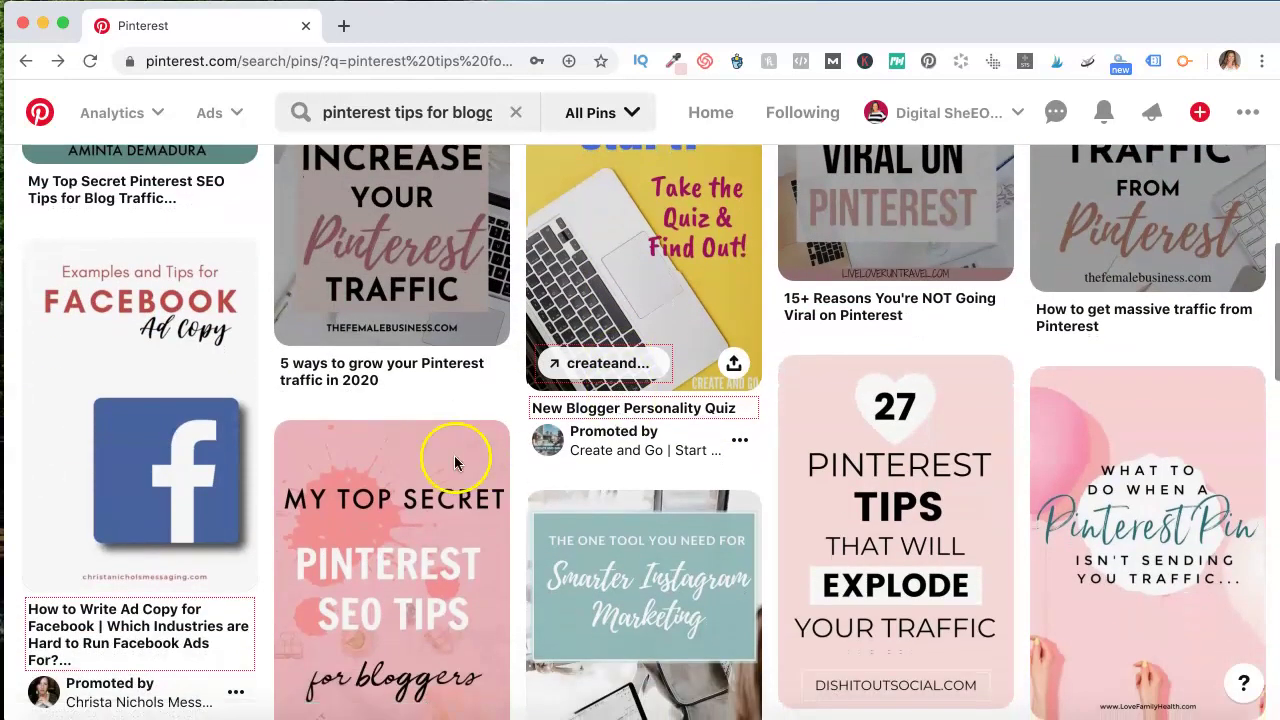
scroll(457, 451, down, 1)
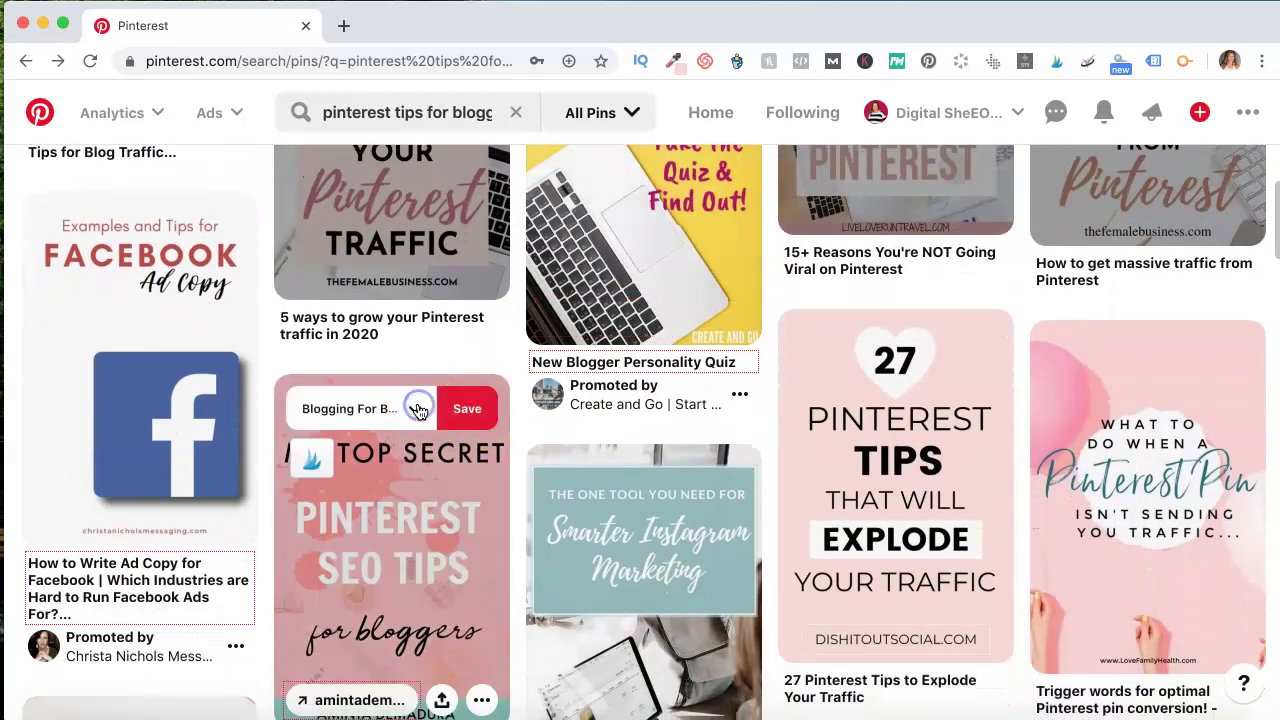
click(418, 410)
click(646, 317)
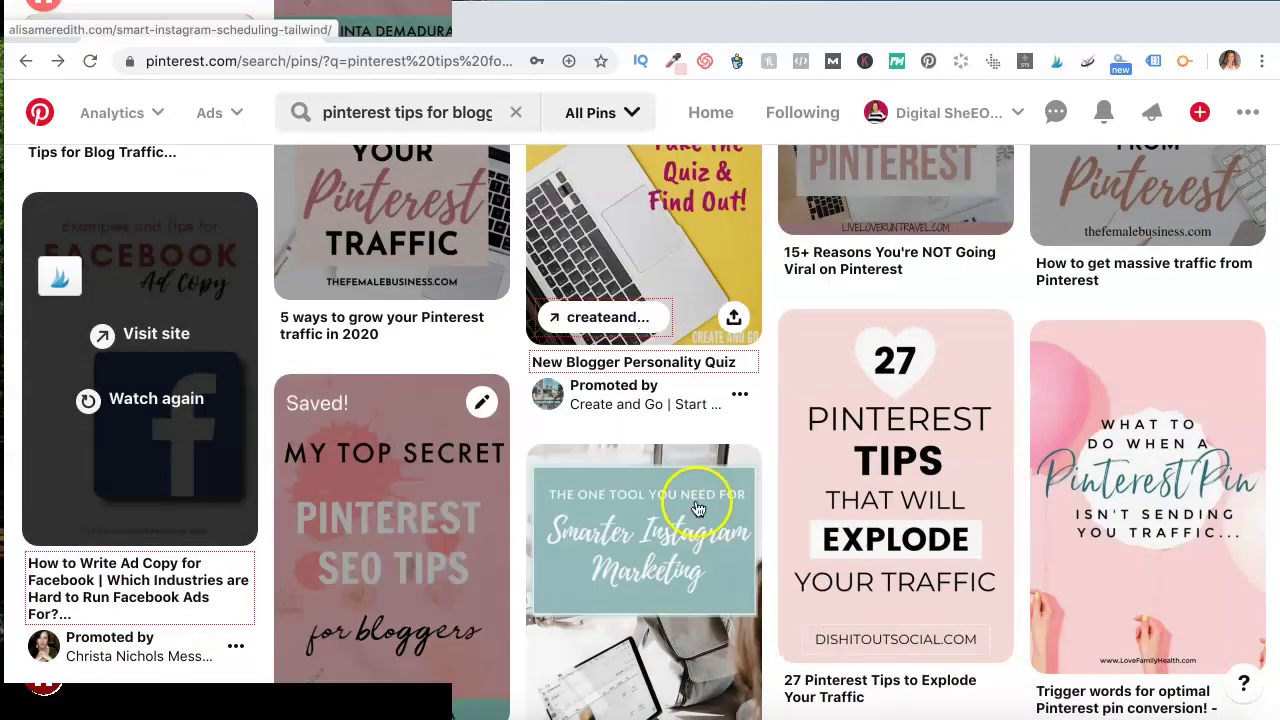
Save the "27 Pinterest Tips to Explode Your Traffic" and "Trigger words for optimal Pinterest pin conversion!" pins to the Pinterest Tips For Bloggers board
mouse_move(957, 371)
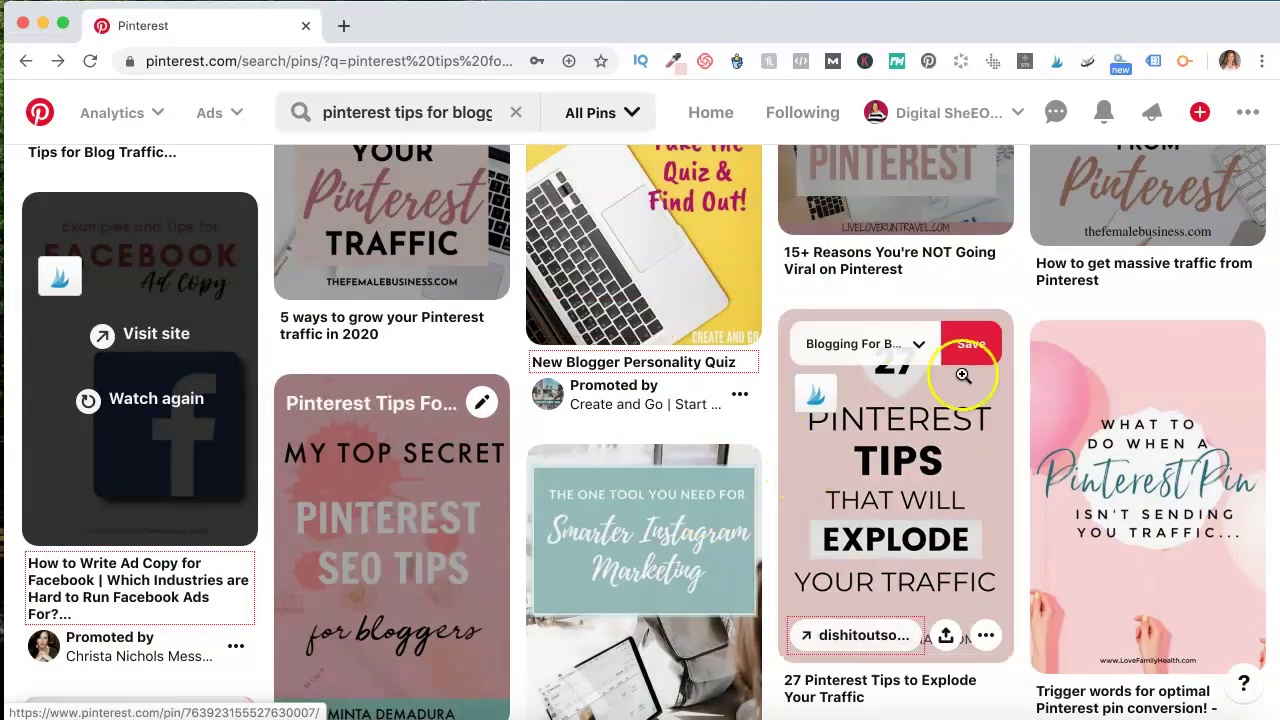
click(919, 346)
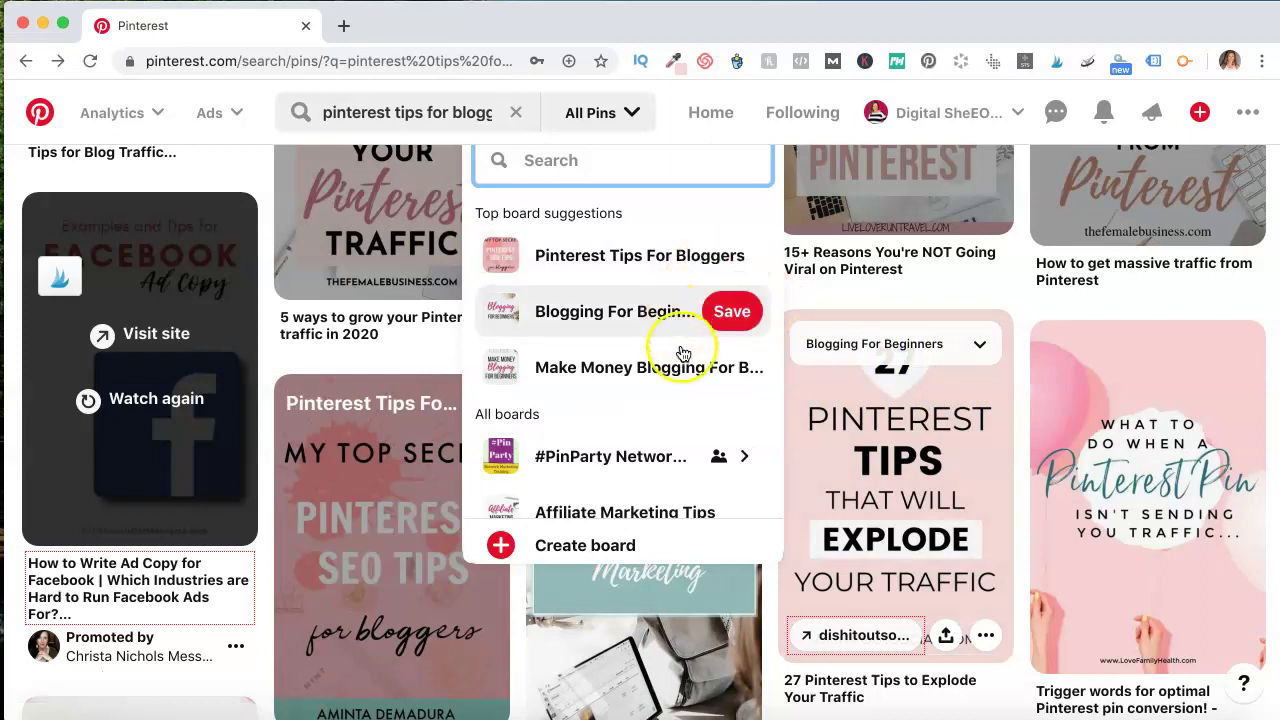
click(729, 256)
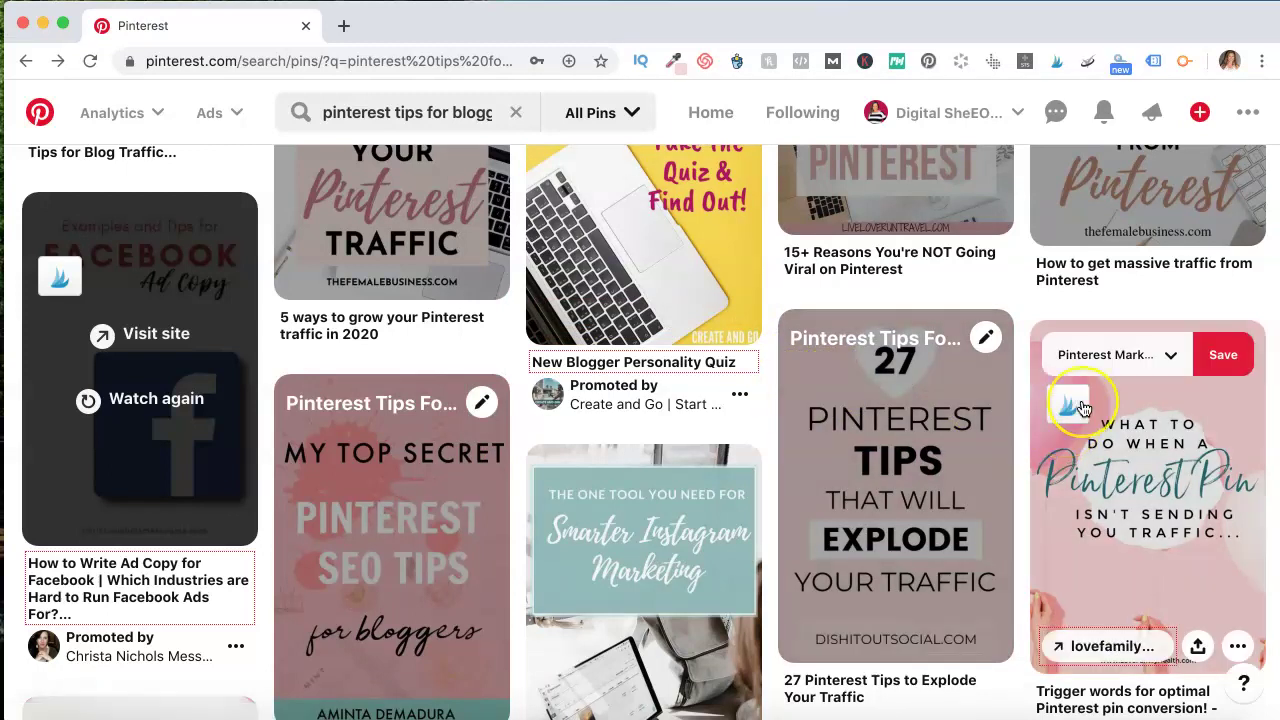
scroll(1080, 405, down, 1)
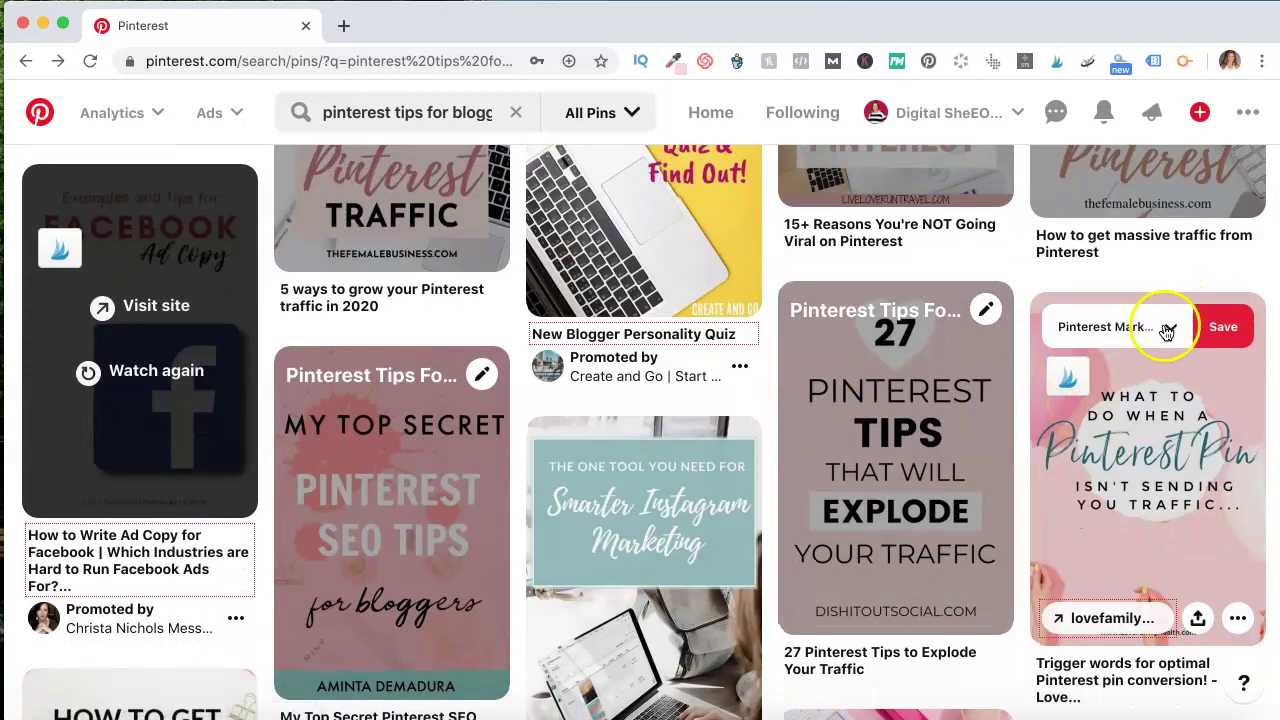
click(1173, 330)
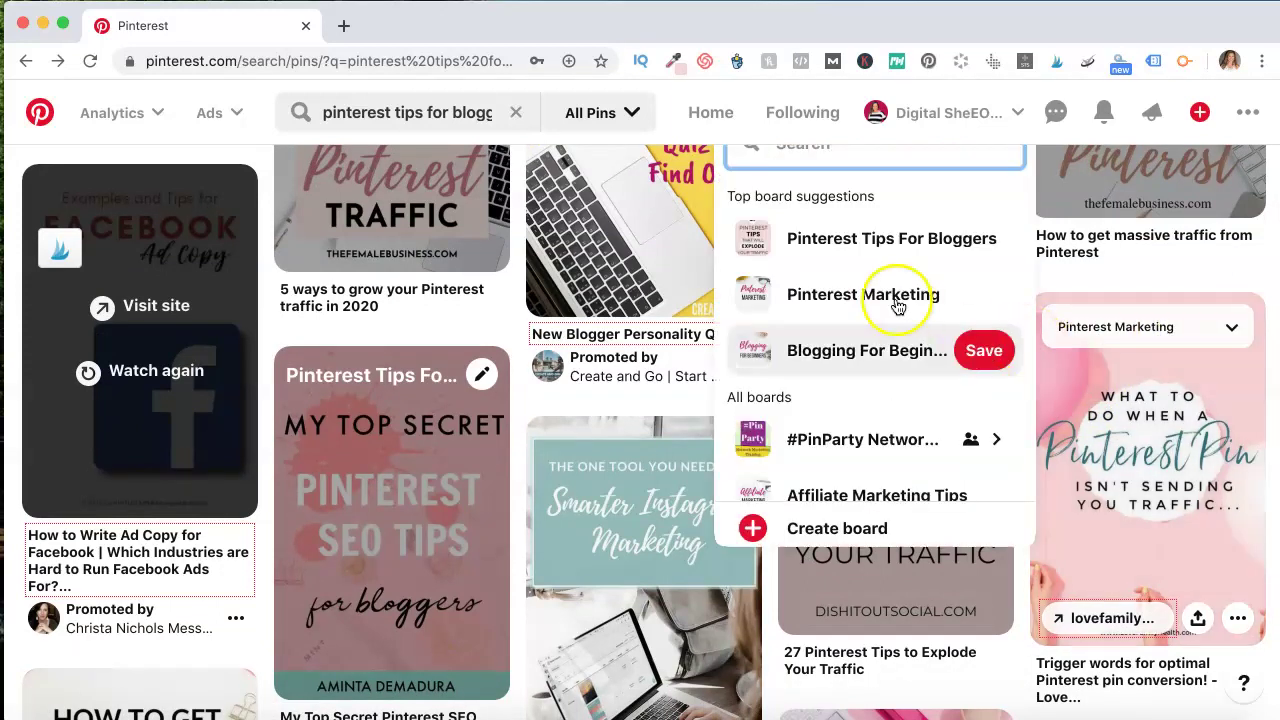
click(984, 238)
Save the "7 Surefire Ways To Get Pinterest Followers" and "How to Define Your Niche for Pinterest Success" pins to the Pinterest Tips For Bloggers board
scroll(792, 385, down, 5)
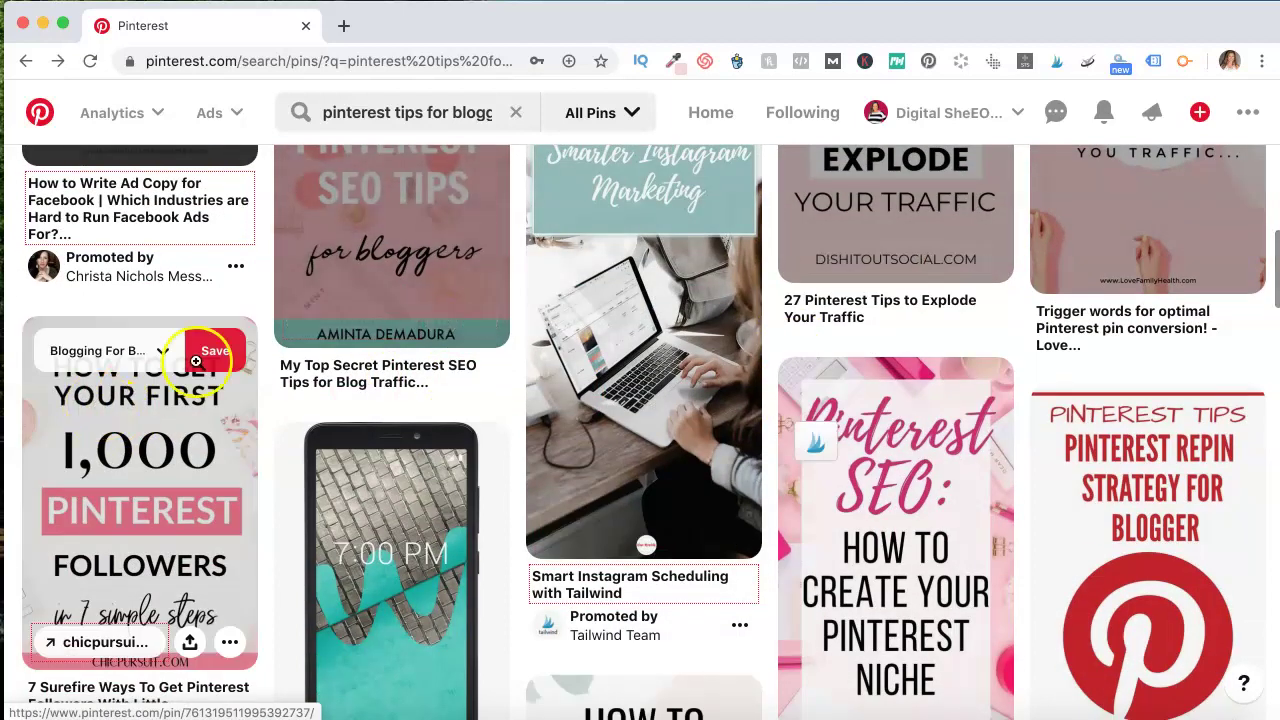
click(155, 364)
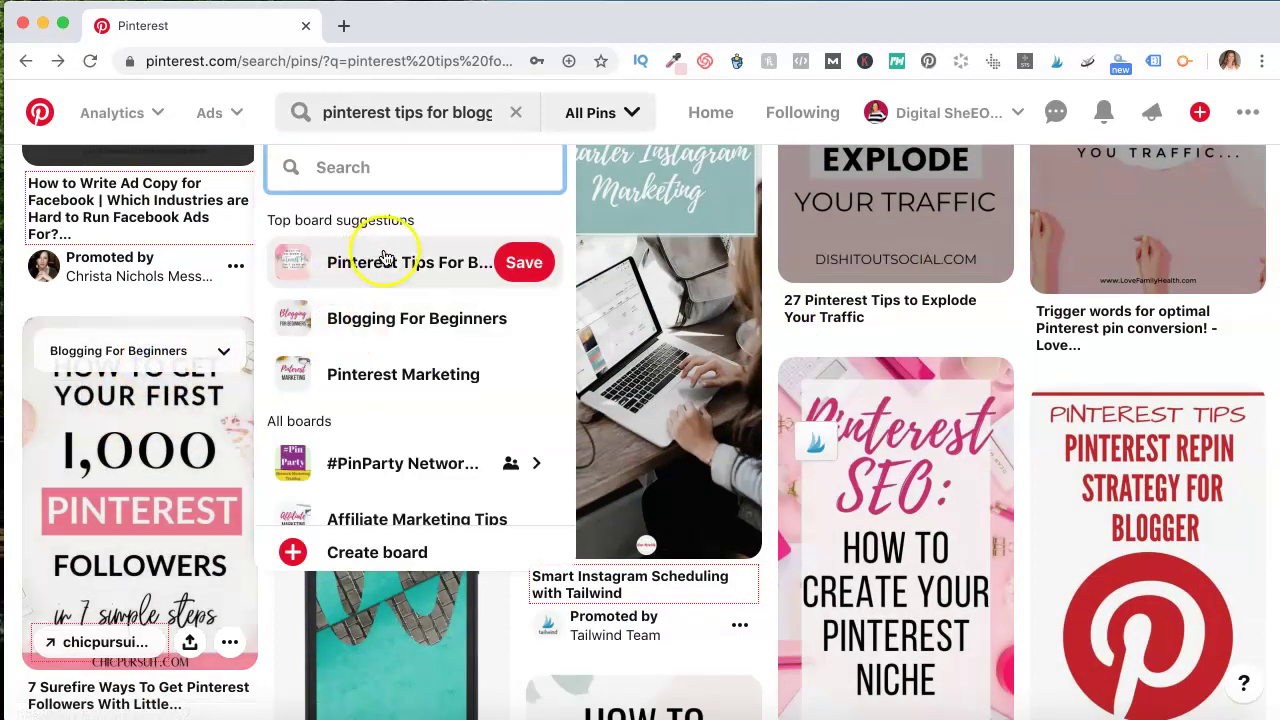
click(392, 258)
mouse_move(849, 391)
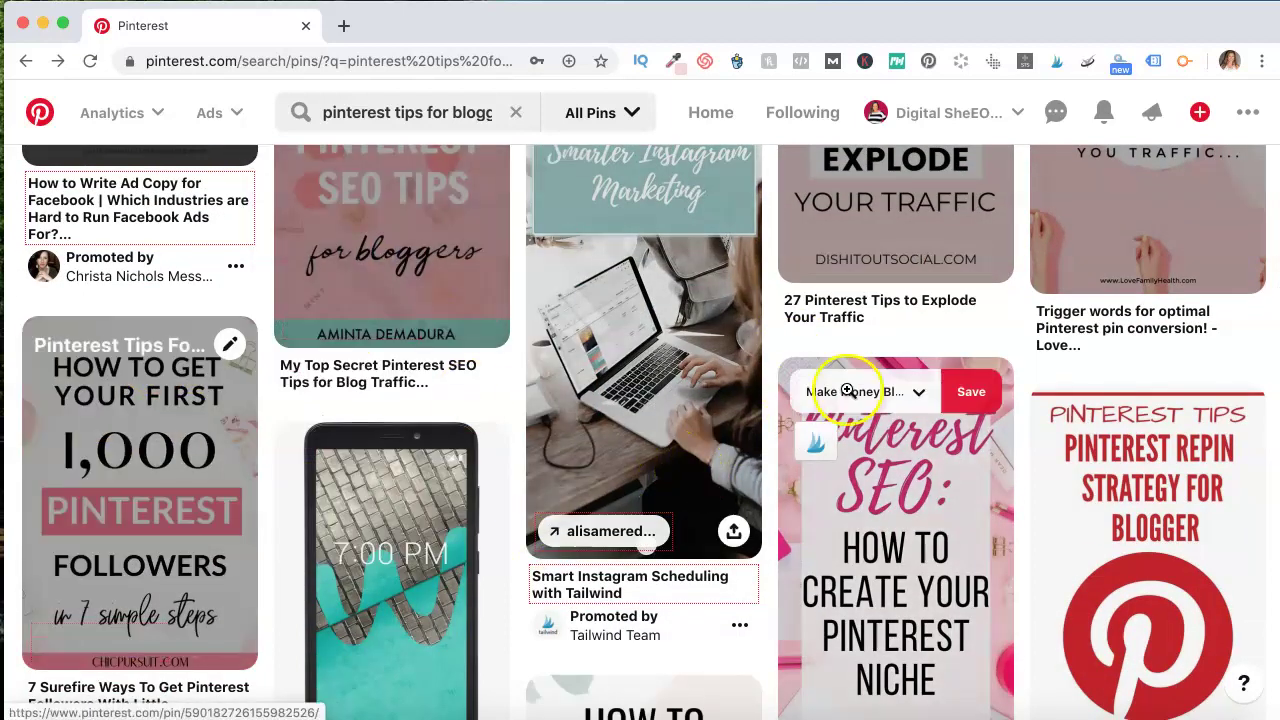
click(912, 392)
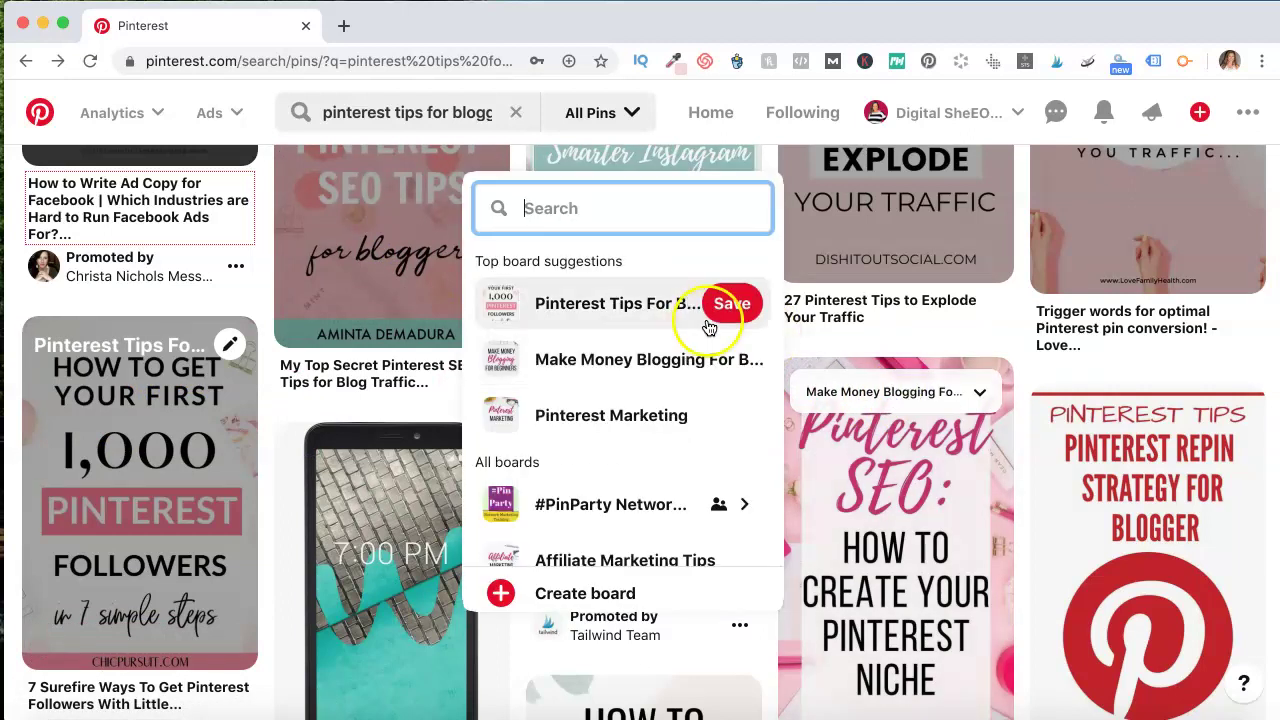
click(727, 304)
Save "8 Pinterest Repin Strategy To Increase Blog Traffic" and "10 Ways to Use Pinterest and Drive Traffic to your Blog" to the Pinterest Tips For Bloggers board
mouse_move(1083, 430)
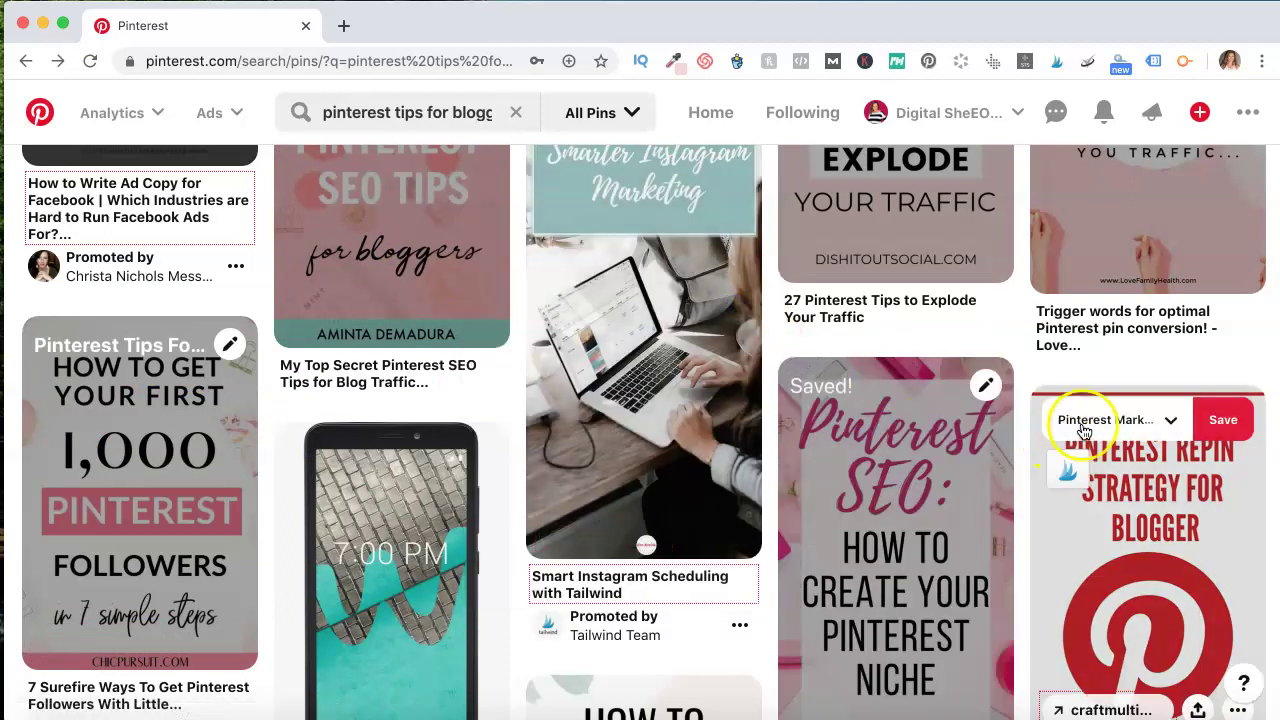
scroll(1083, 430, down, 3)
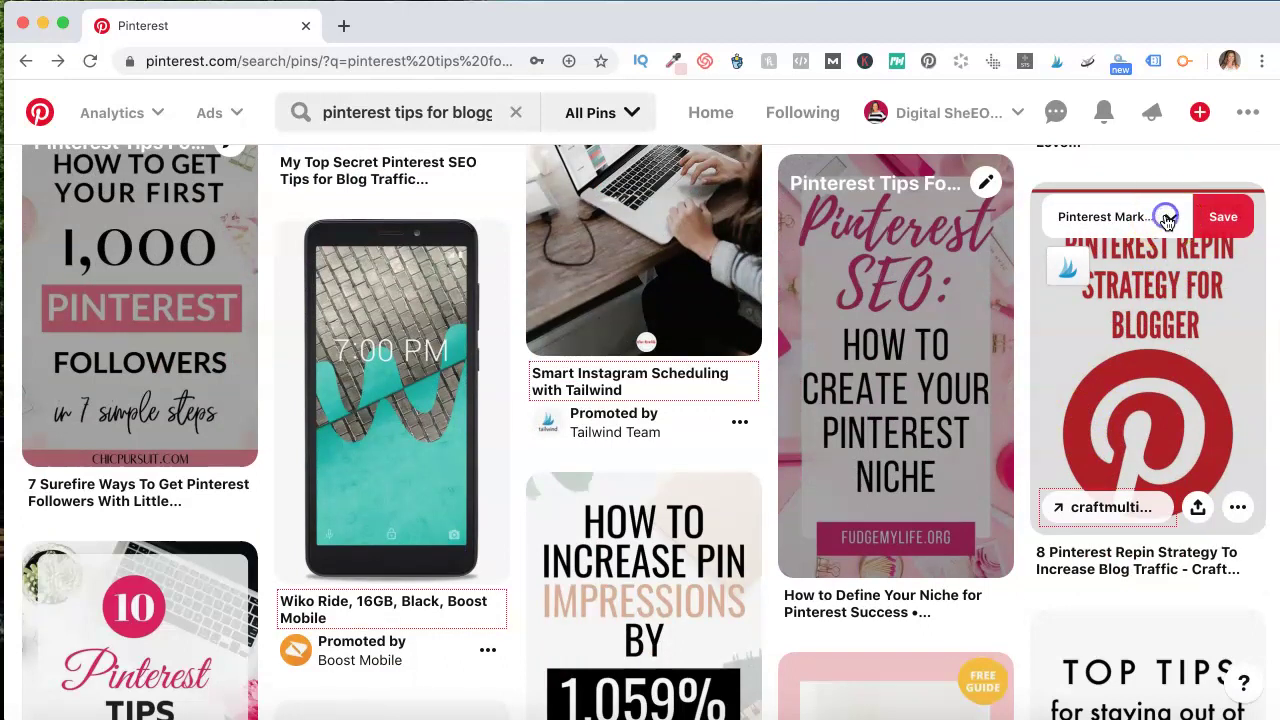
click(1166, 221)
click(1063, 374)
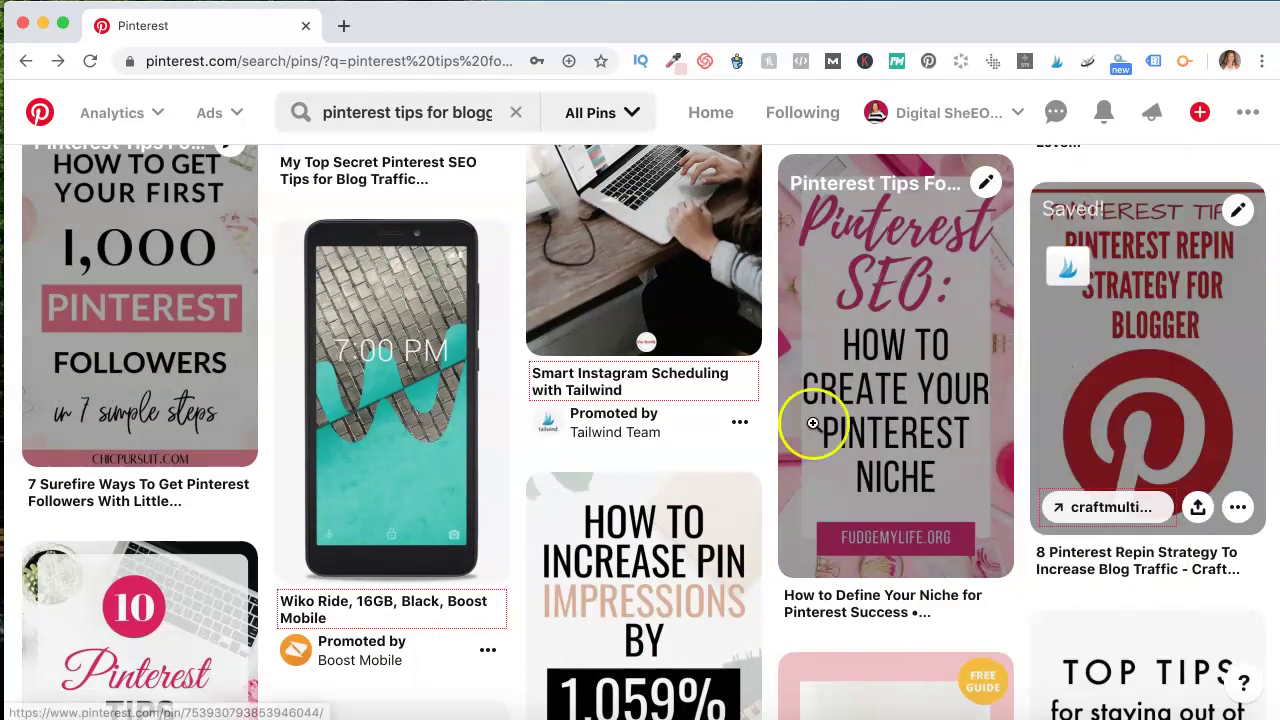
scroll(640, 400, down, 4)
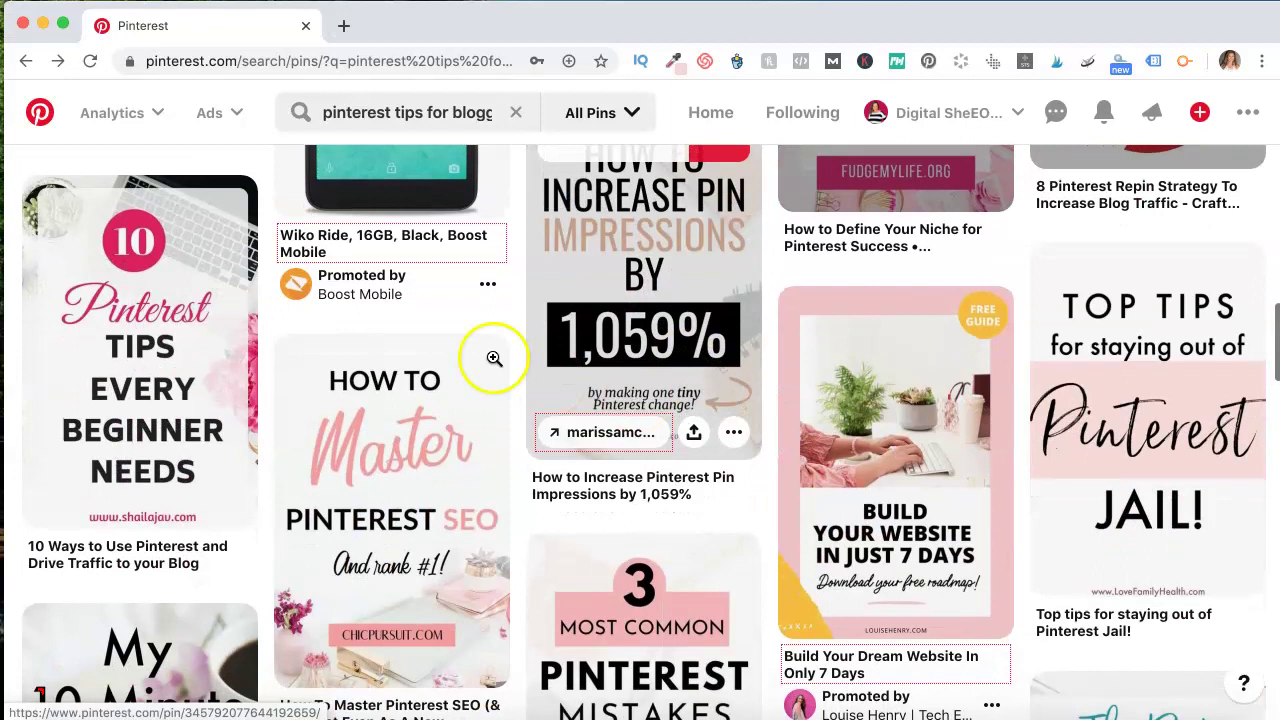
click(157, 214)
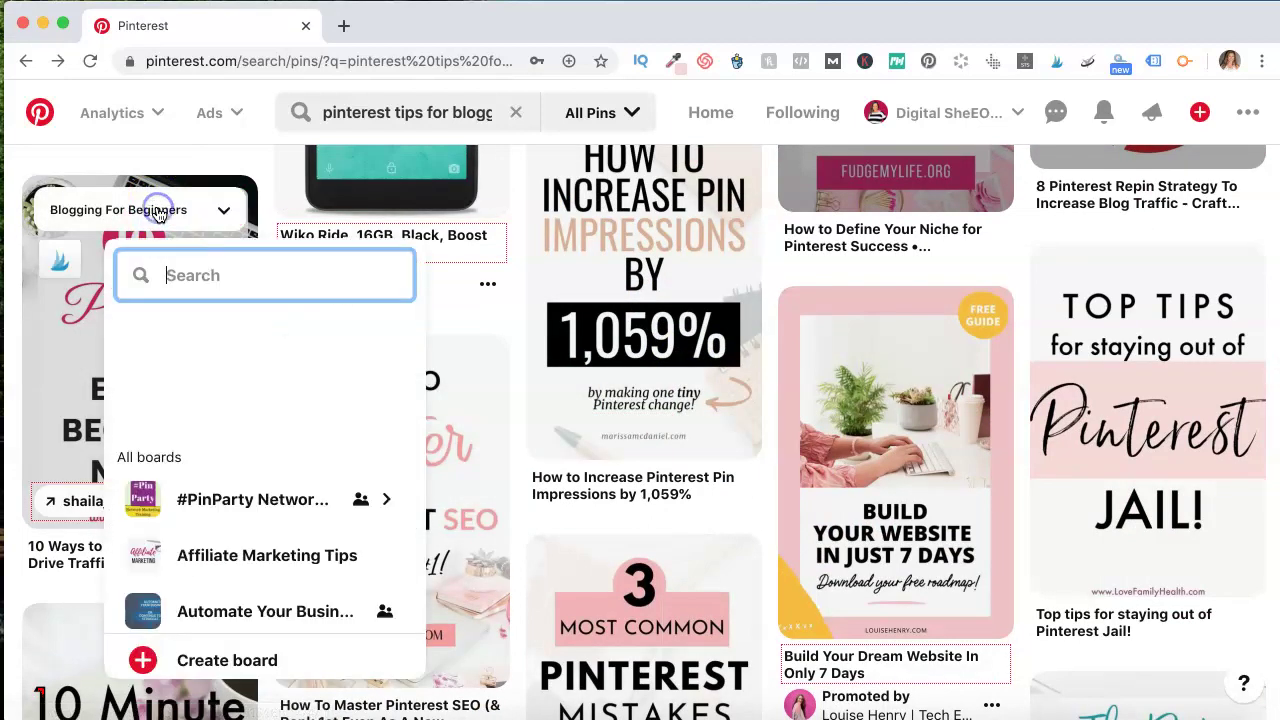
click(229, 364)
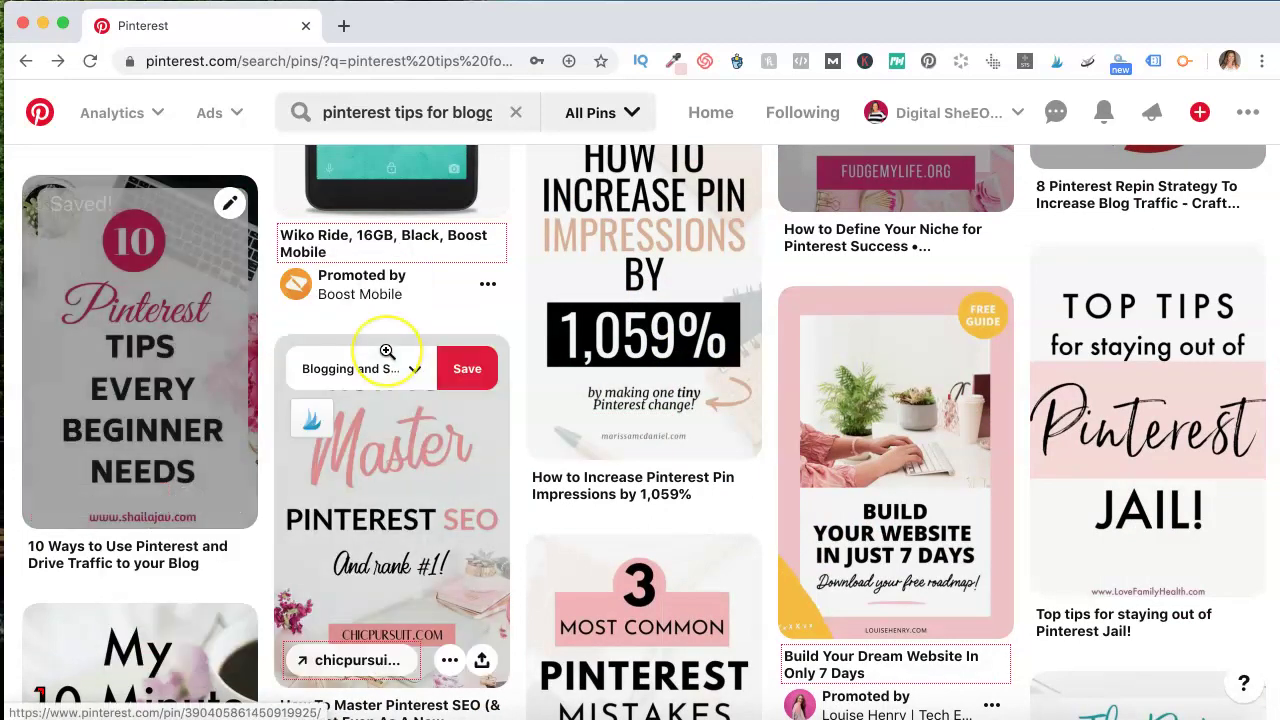
Go to the profile's list of boards and open the Pinterest Tips For Bloggers board
scroll(386, 352, up, 5)
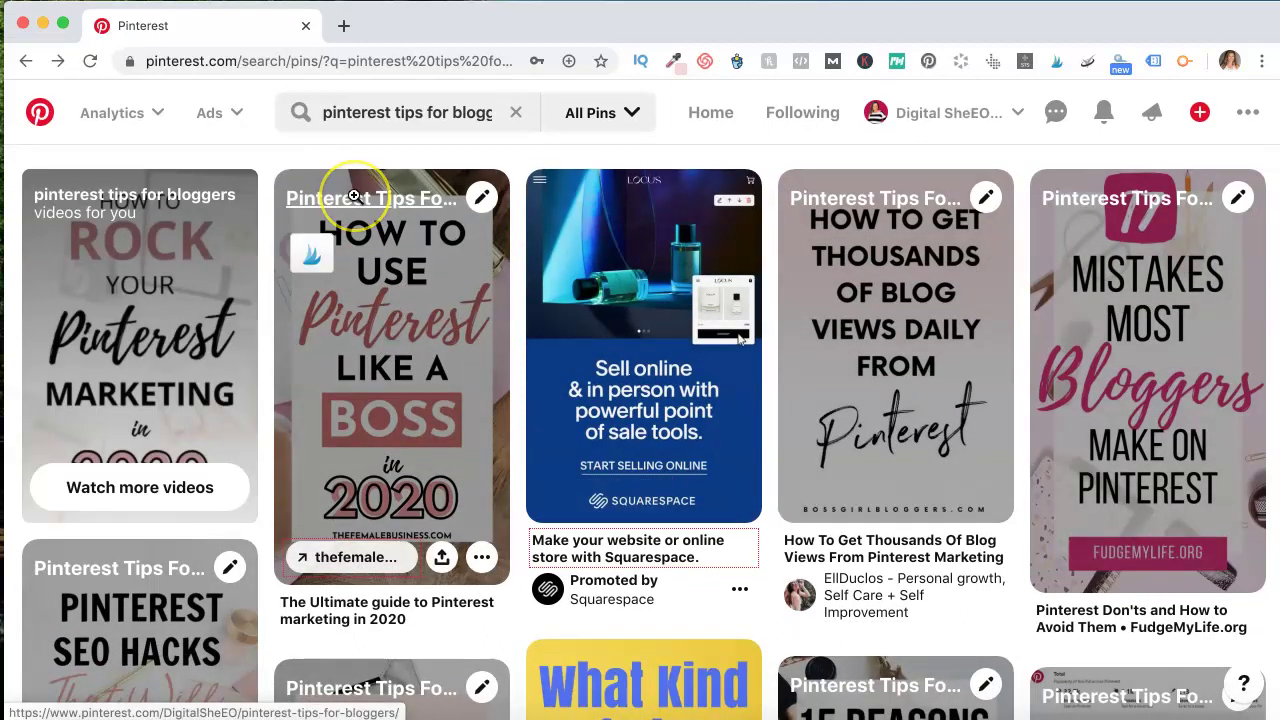
click(996, 116)
click(1028, 220)
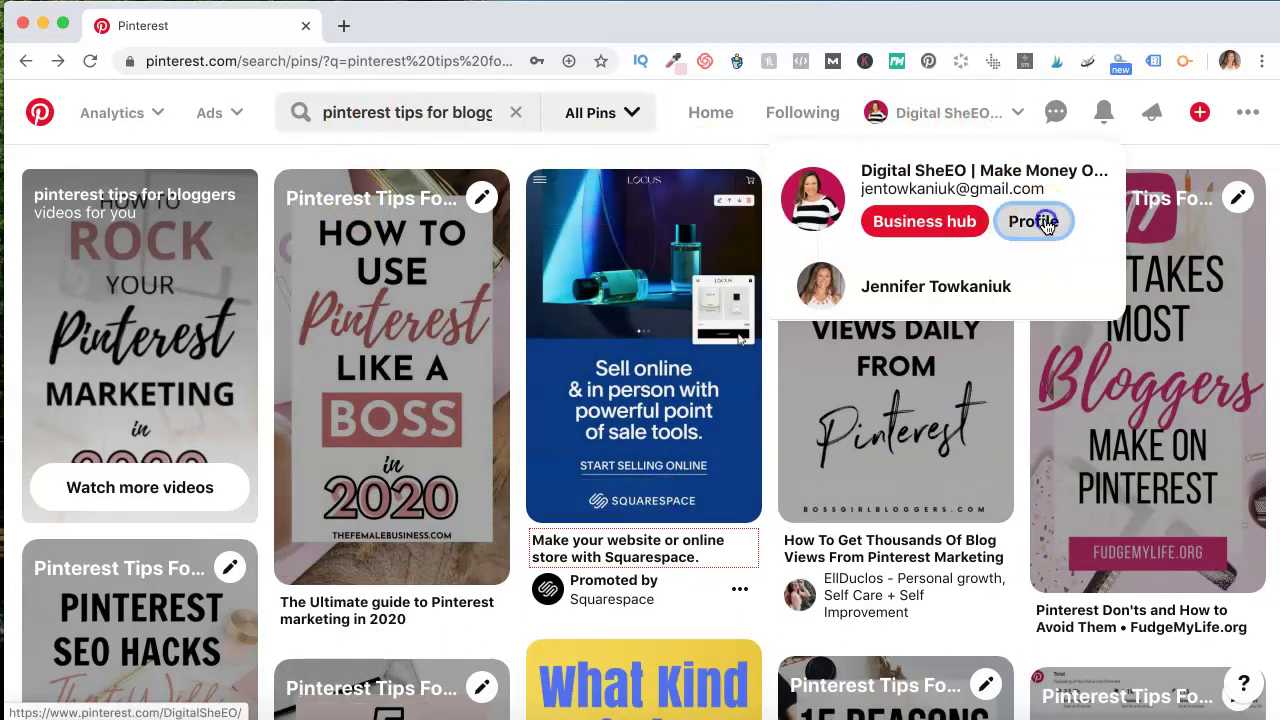
scroll(580, 323, down, 5)
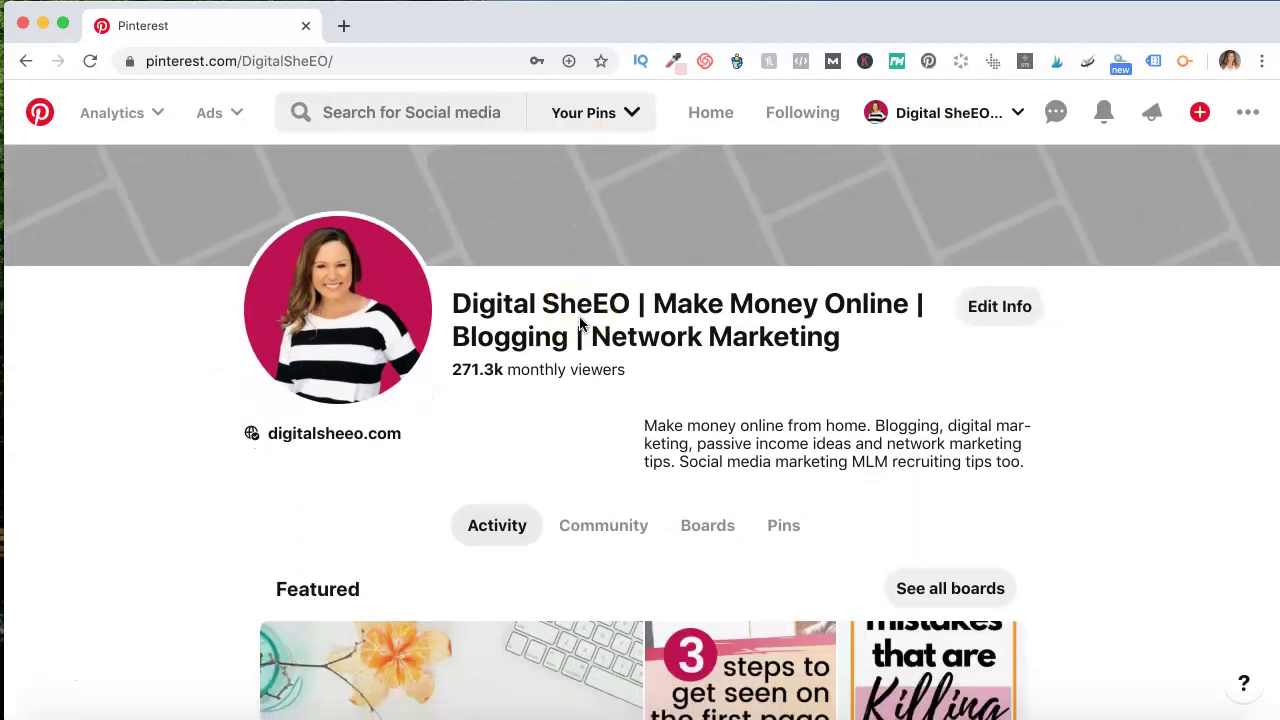
click(712, 199)
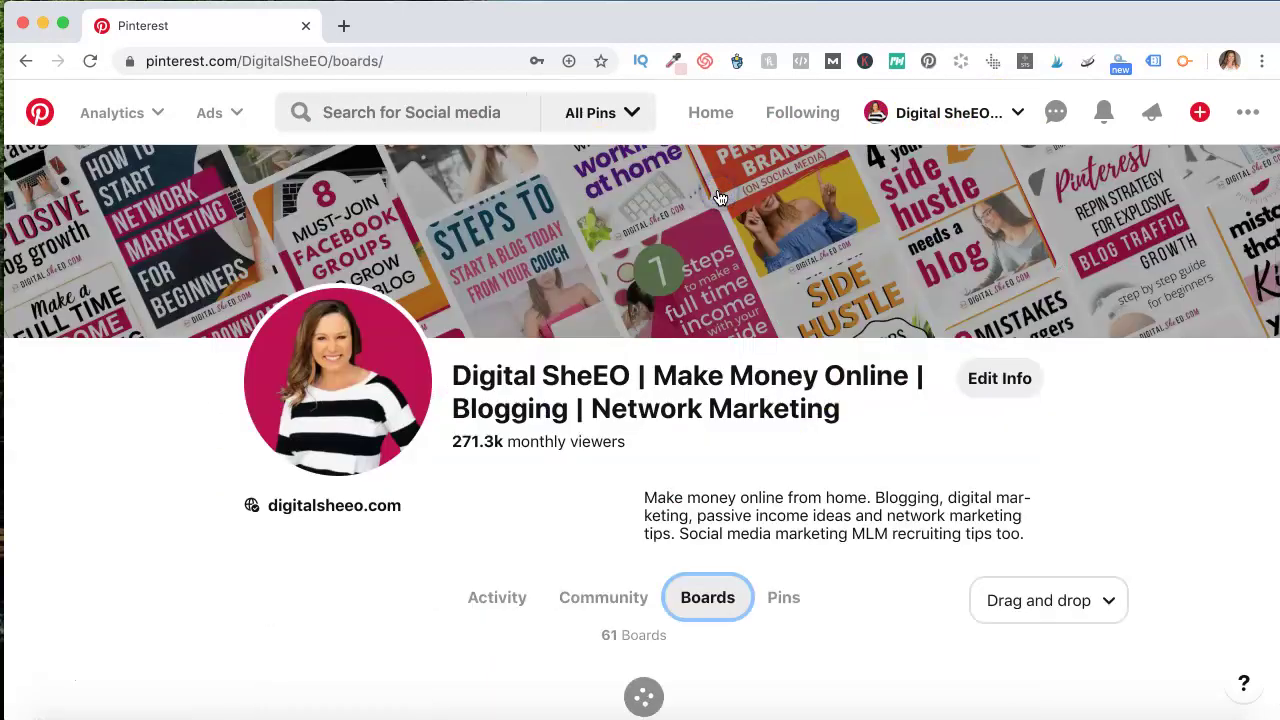
scroll(493, 468, down, 5)
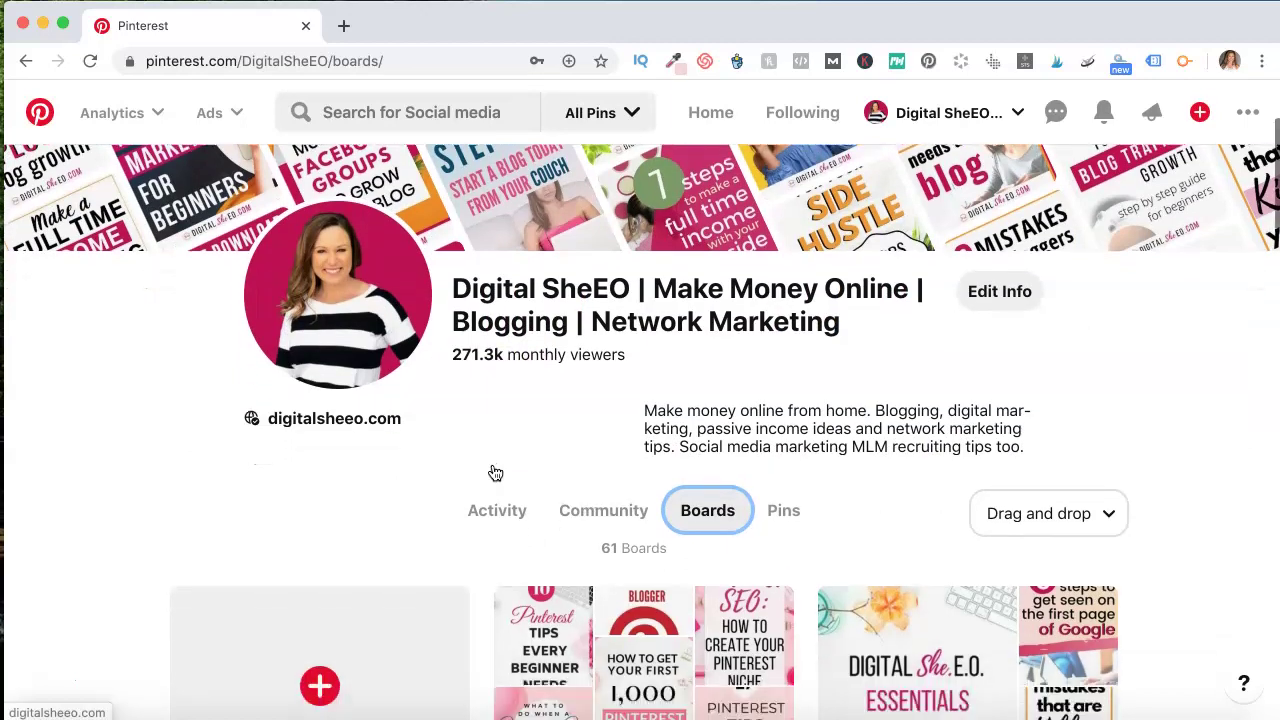
scroll(622, 512, down, 1)
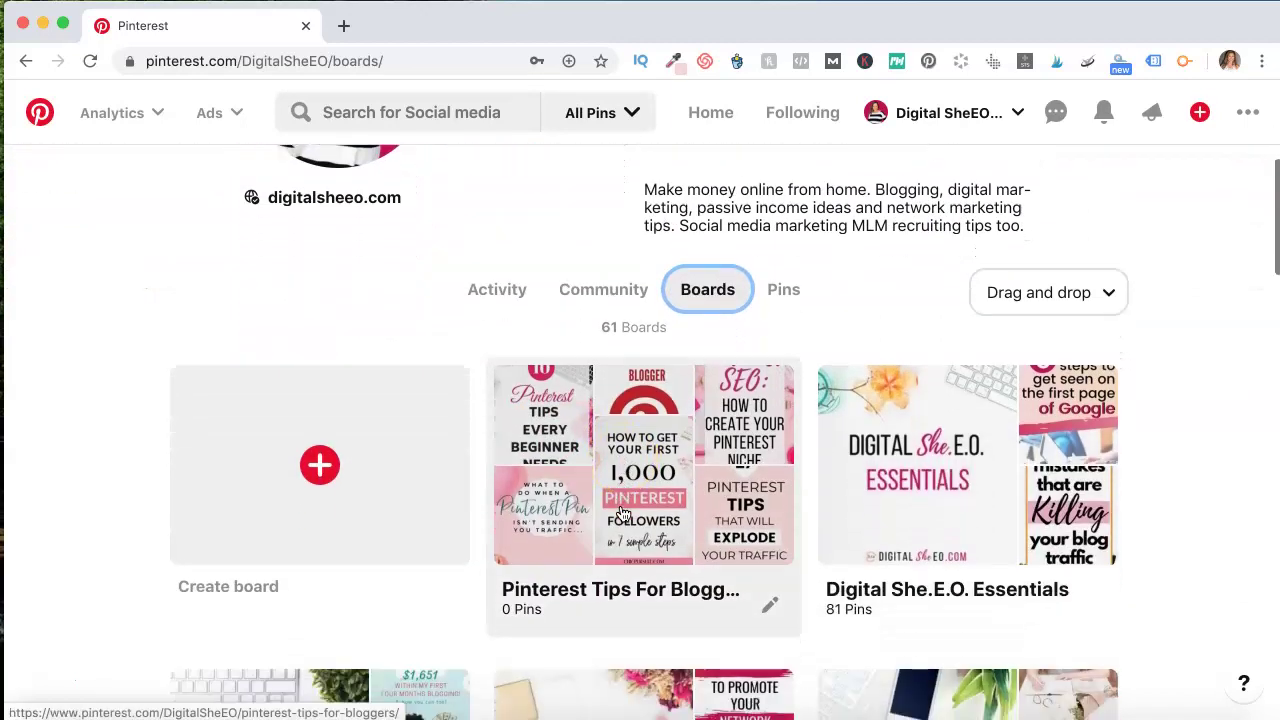
click(645, 514)
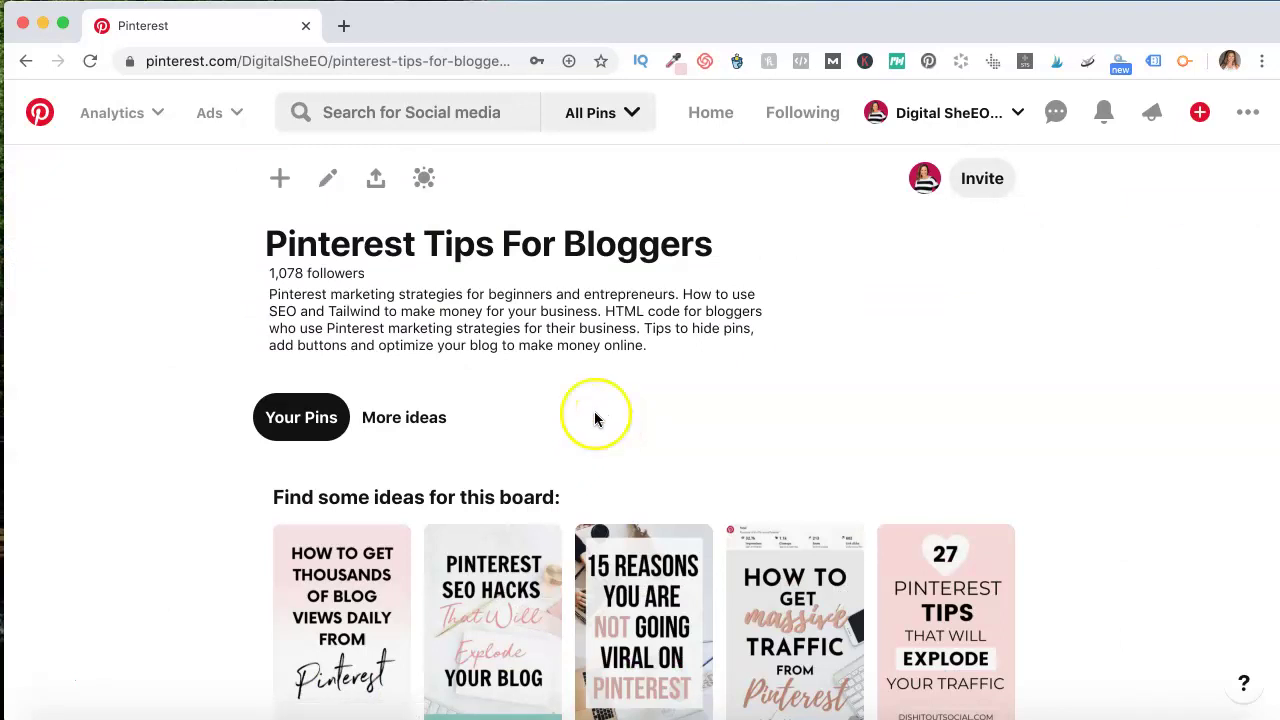
Reload the Pinterest Tips For Bloggers board page and look through the pins saved to it
scroll(566, 399, down, 1)
scroll(566, 405, up, 1)
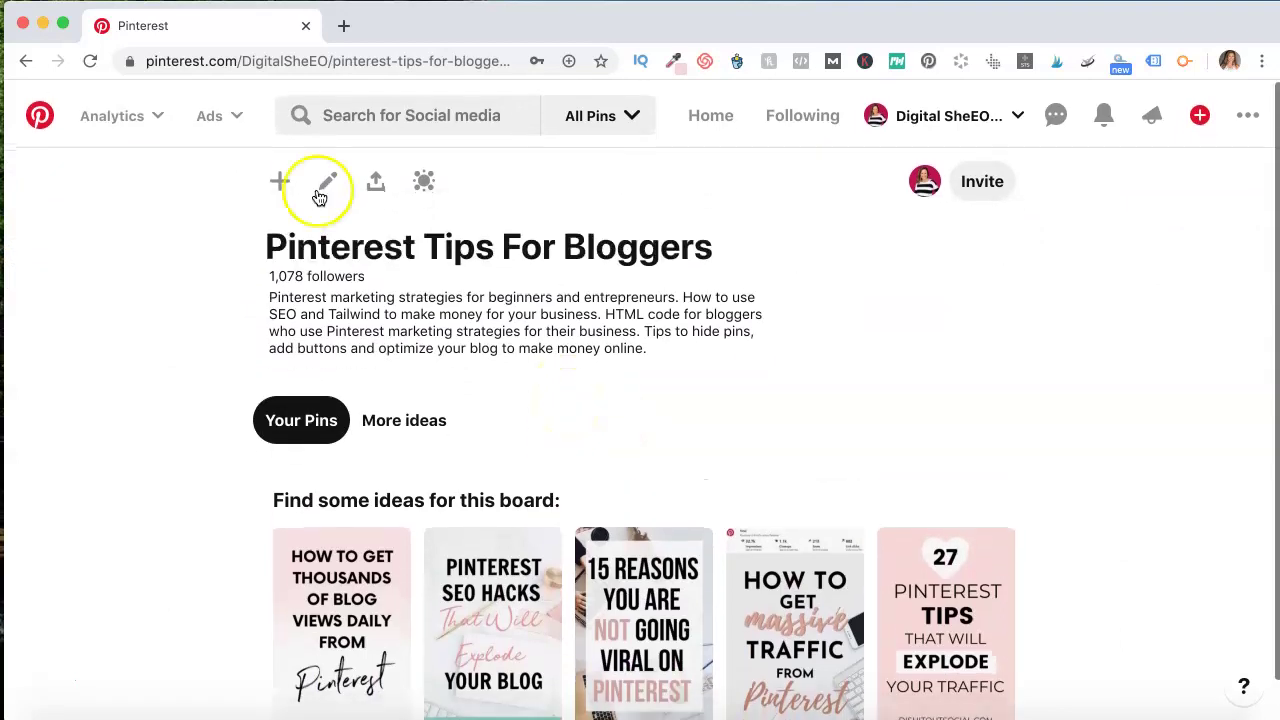
click(88, 60)
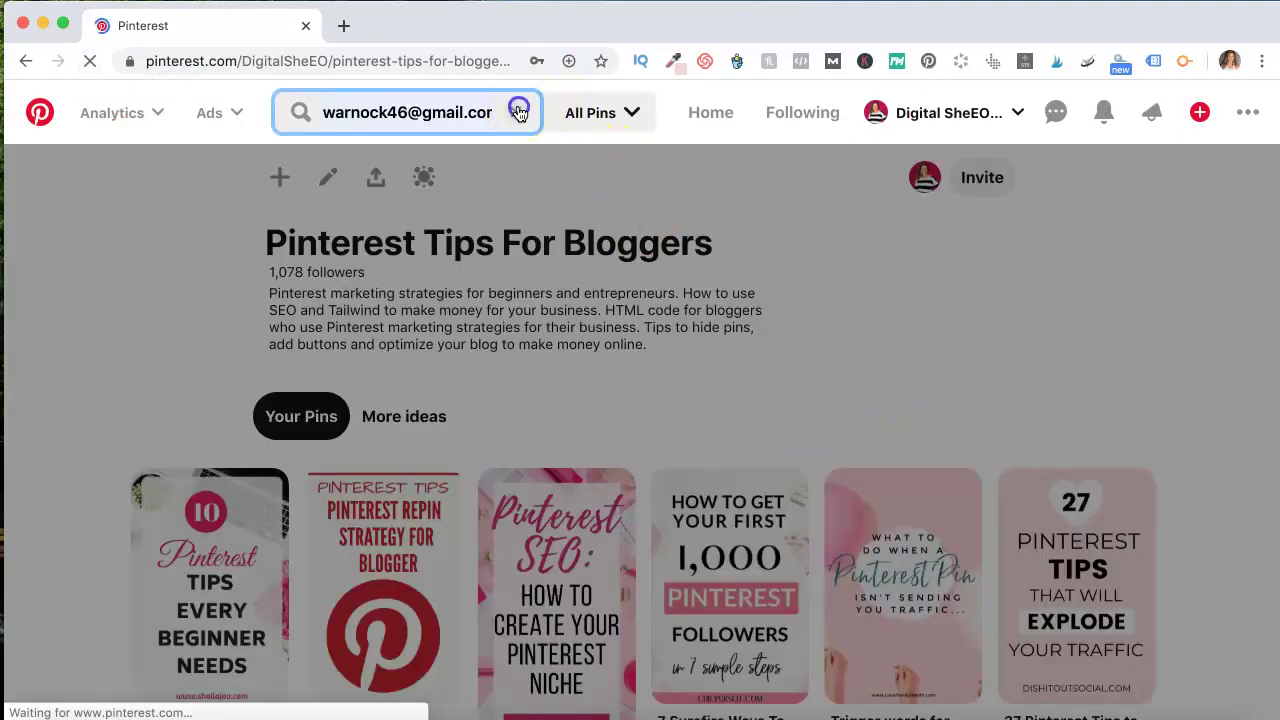
click(518, 112)
scroll(868, 283, down, 2)
scroll(868, 283, down, 3)
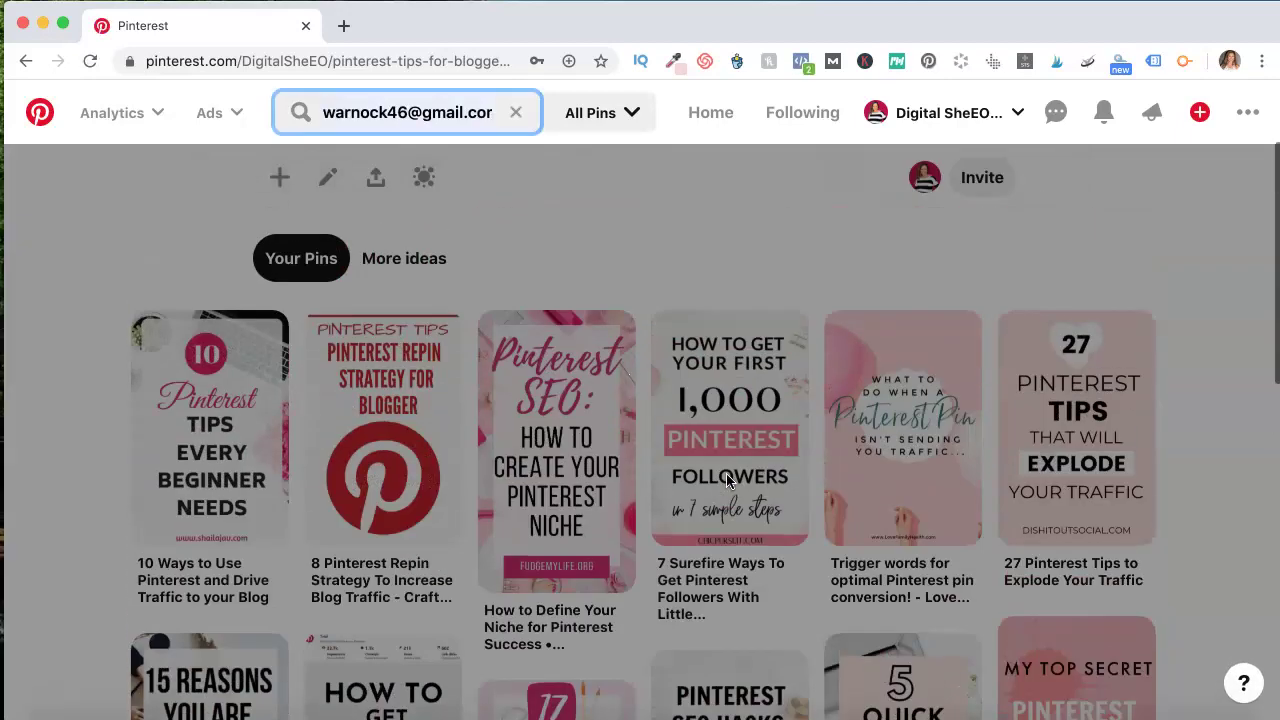
scroll(727, 481, down, 3)
scroll(727, 481, down, 8)
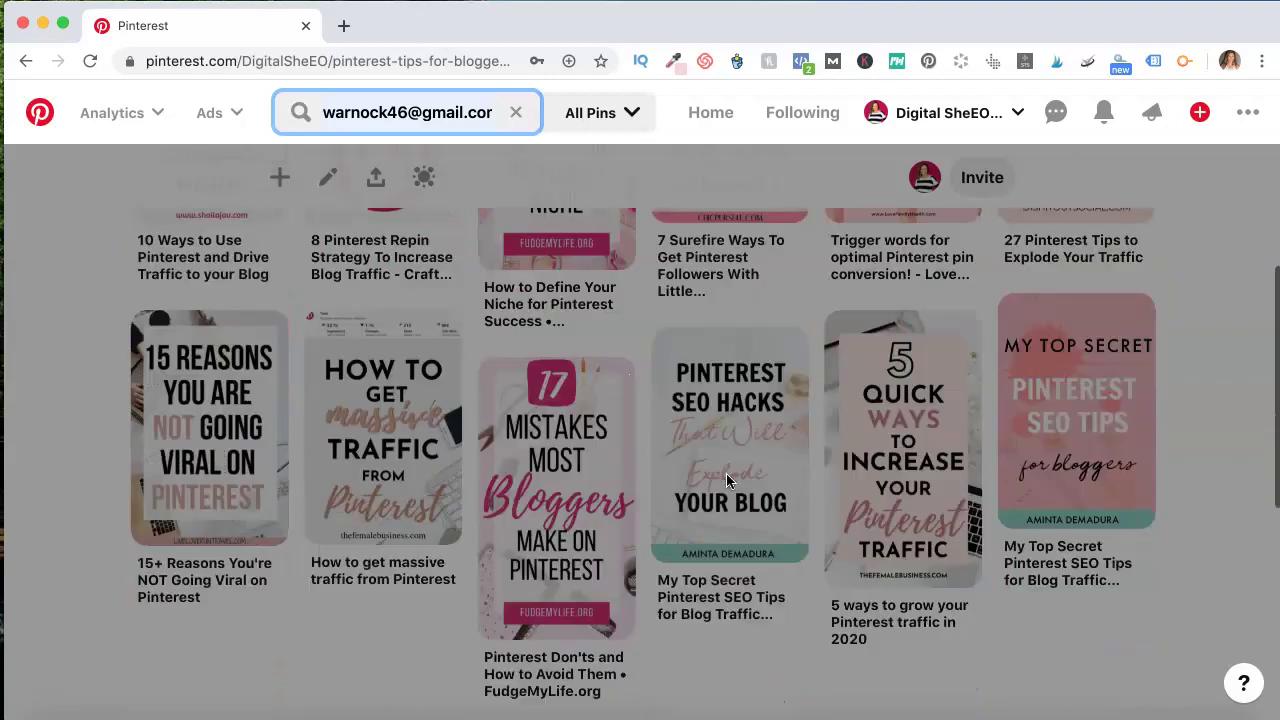
scroll(726, 473, up, 10)
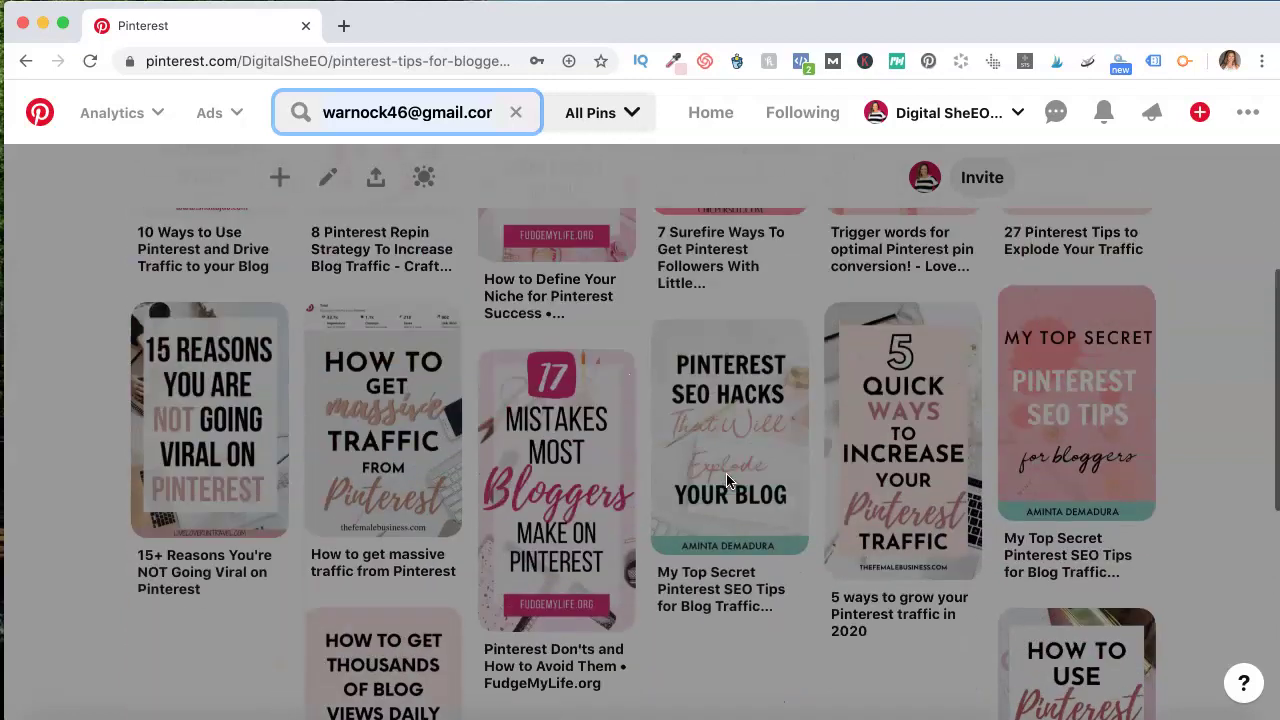
click(884, 250)
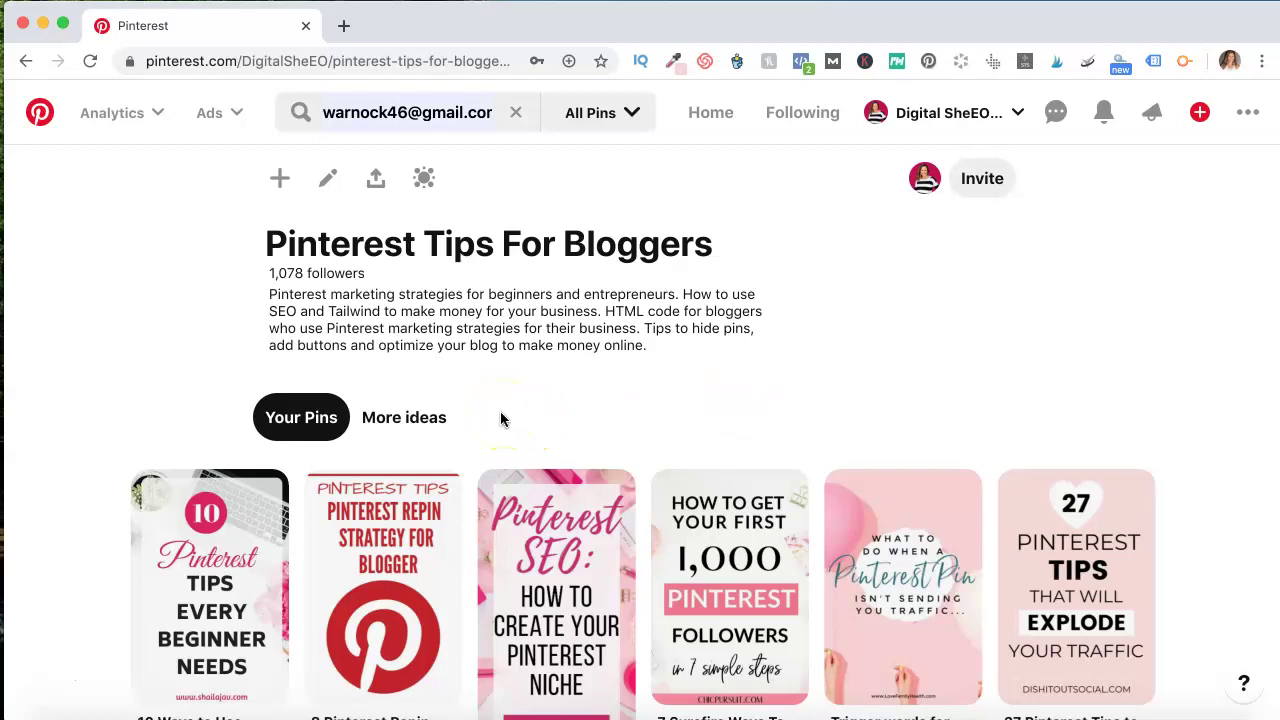
Start creating a new pin from the Pinterest Tips For Bloggers board and clear the autofilled search text
click(280, 178)
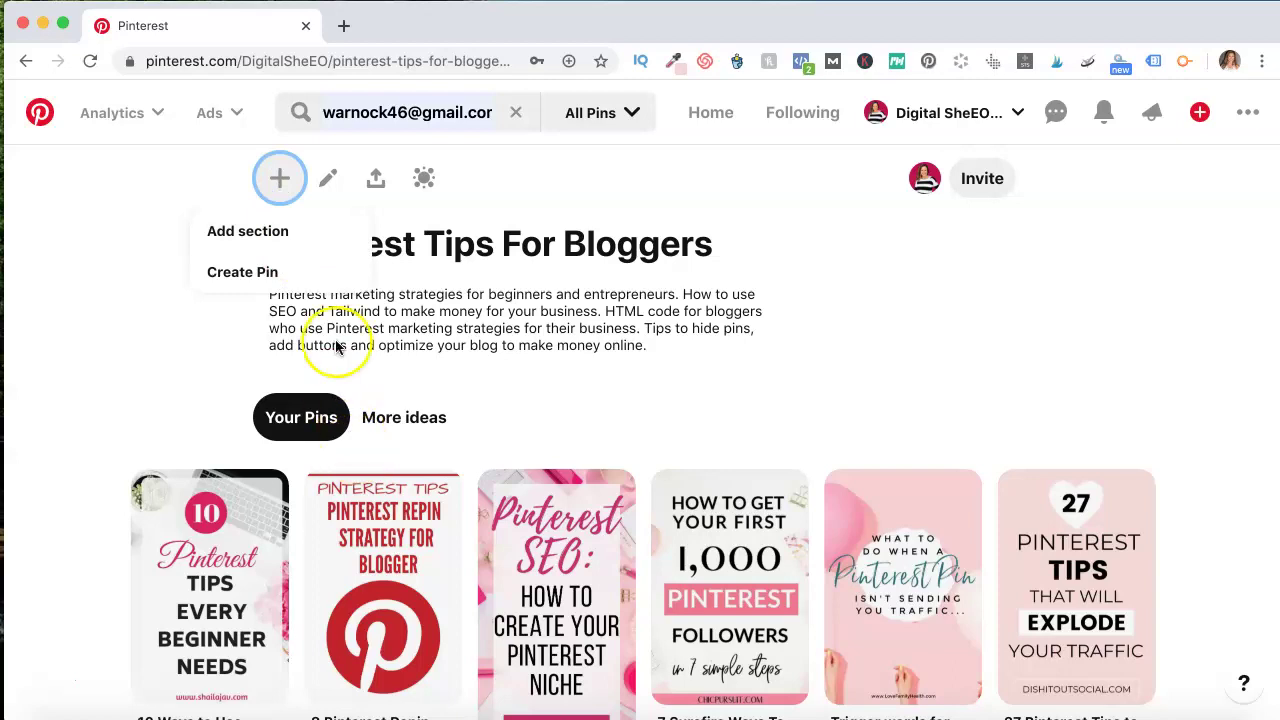
click(281, 271)
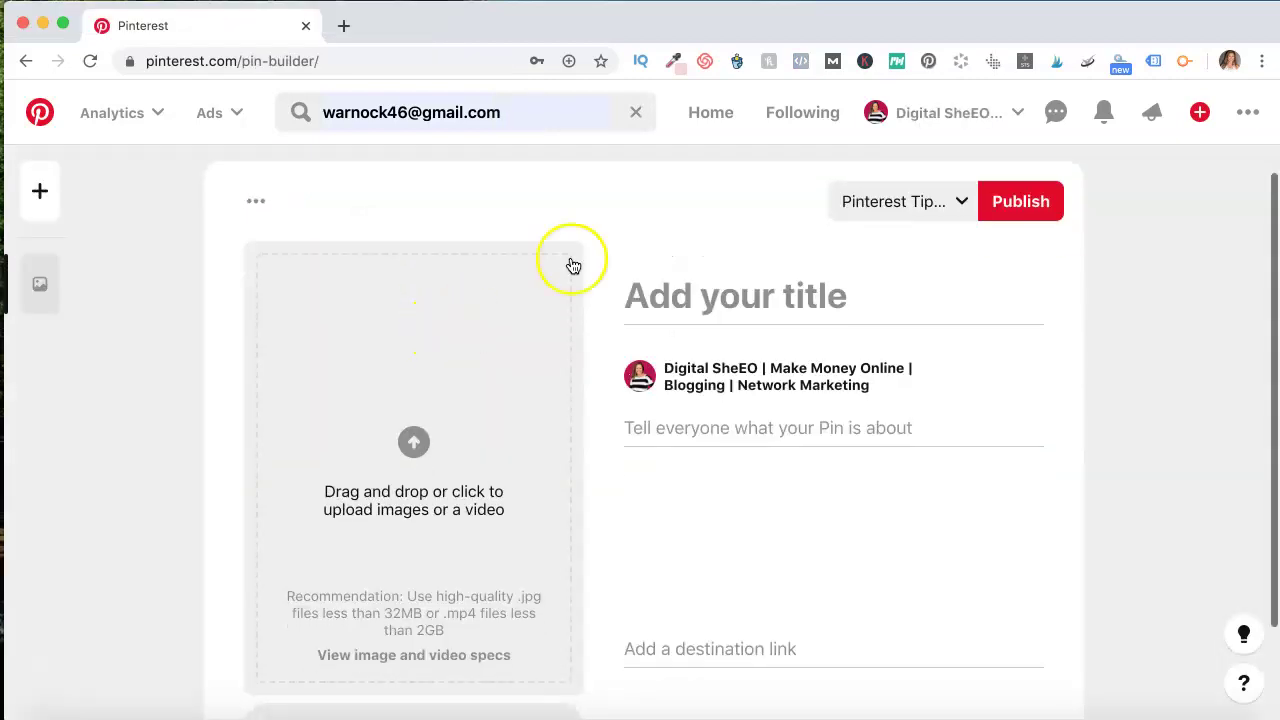
click(635, 113)
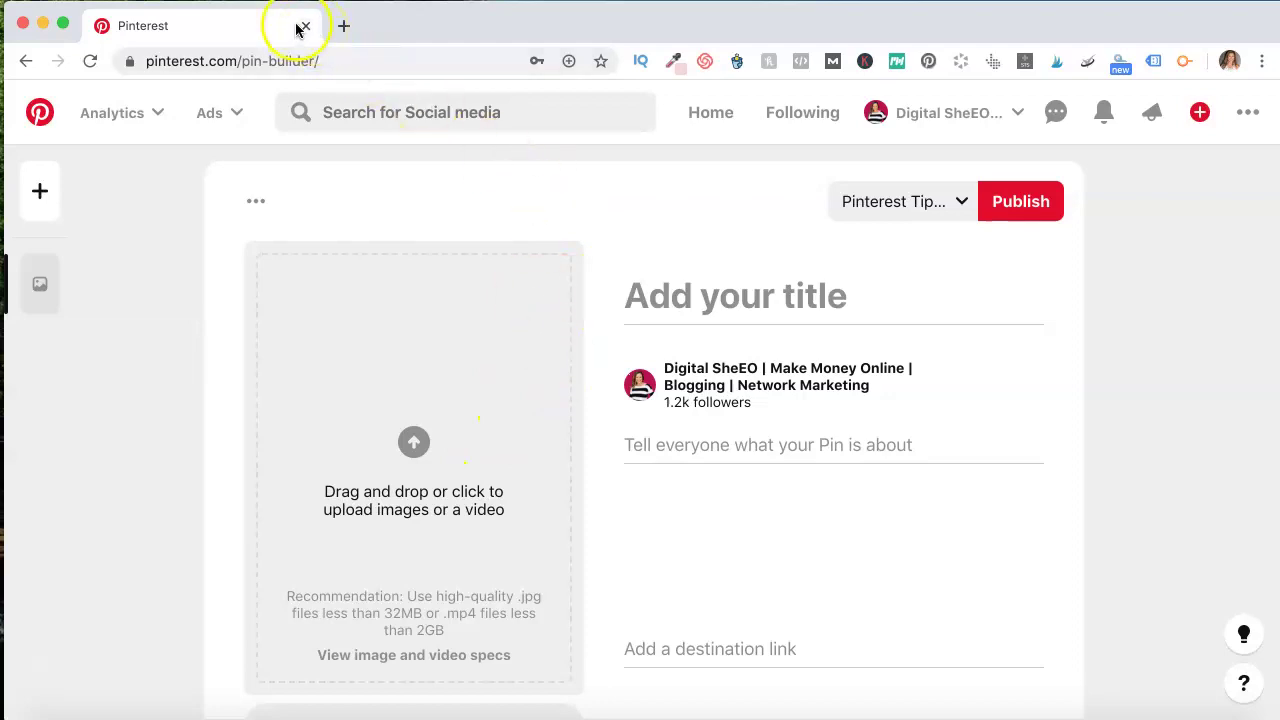
Open digitalsheeo.com in a new tab and go to its Marketing and Visibility category
click(343, 26)
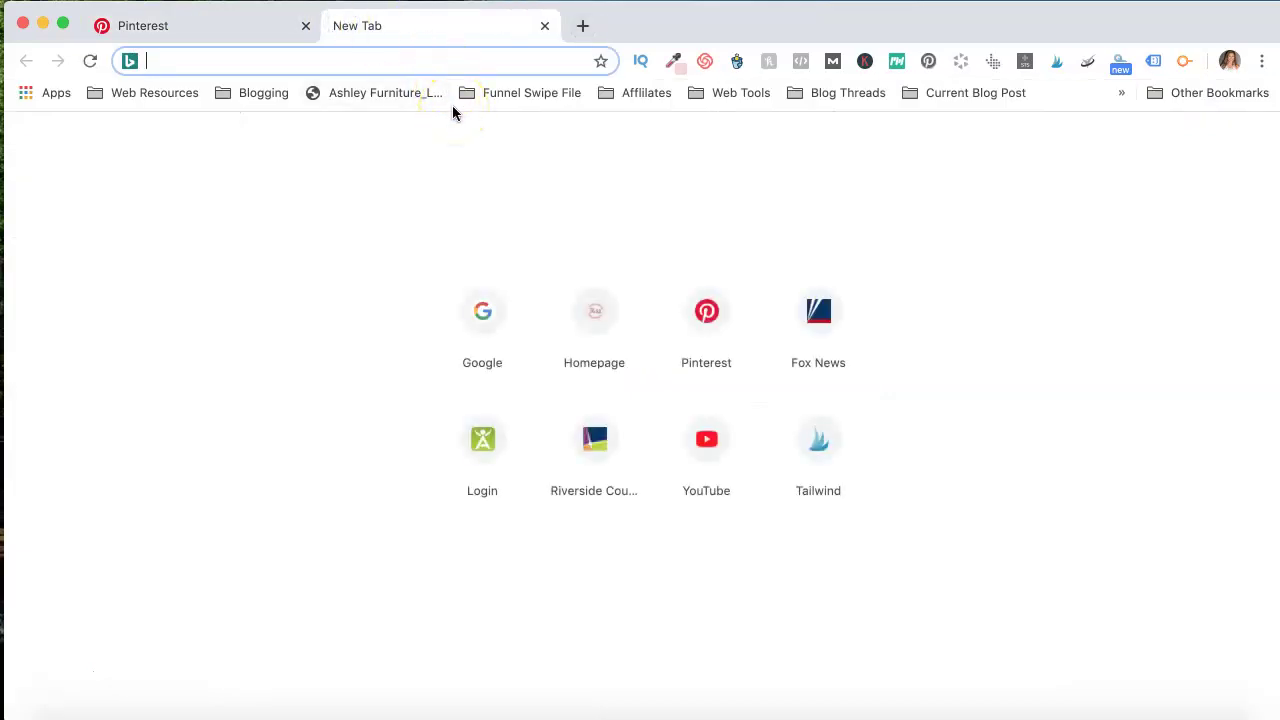
text(digitalsheeo.com)
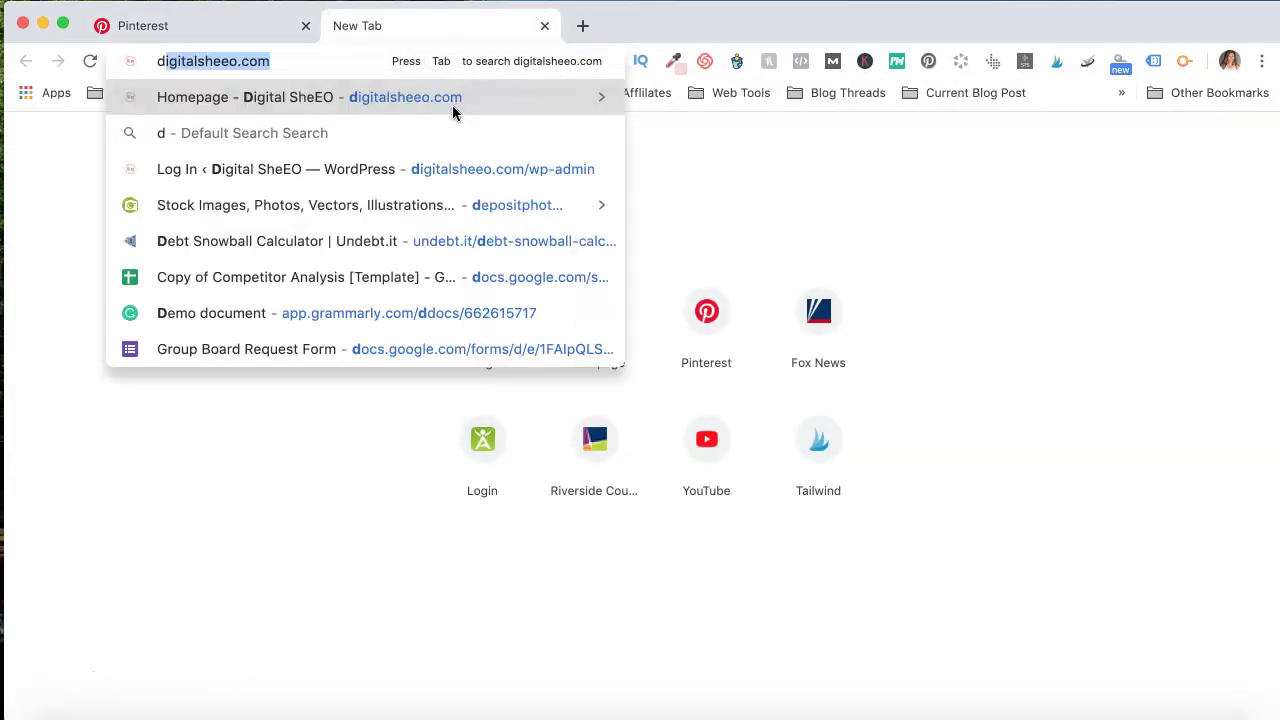
key(Return)
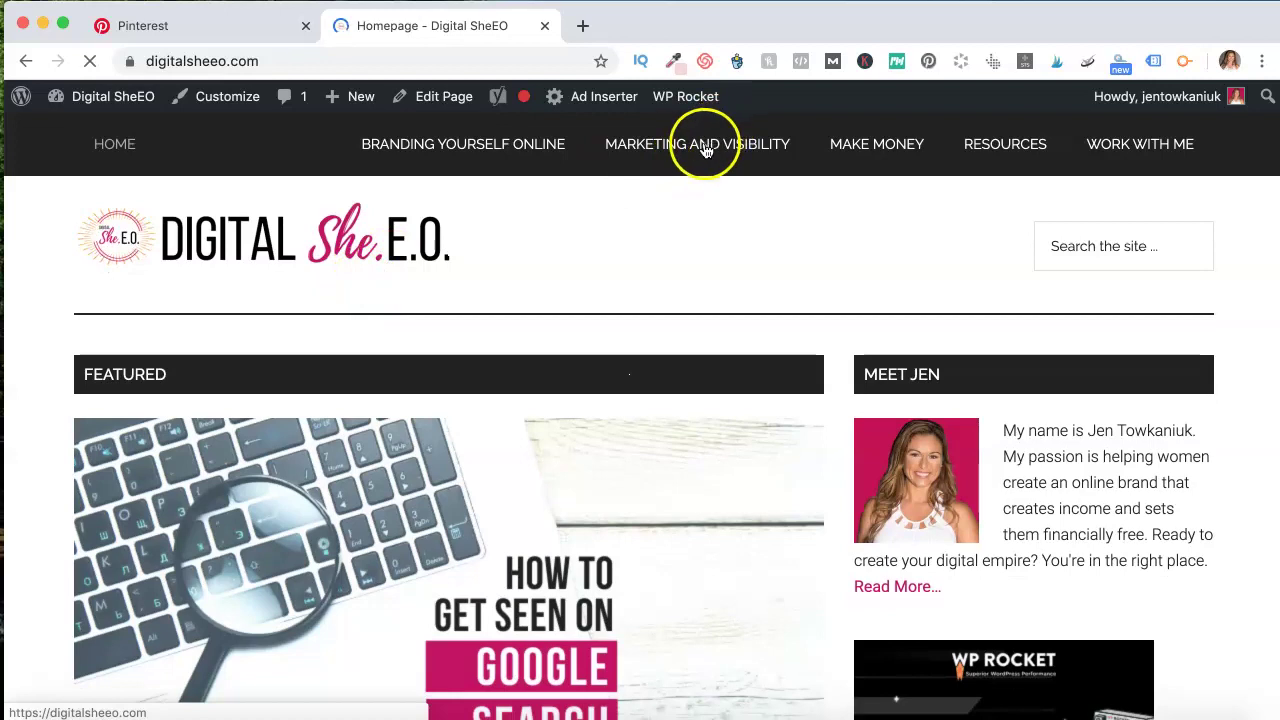
mouse_move(703, 150)
click(660, 262)
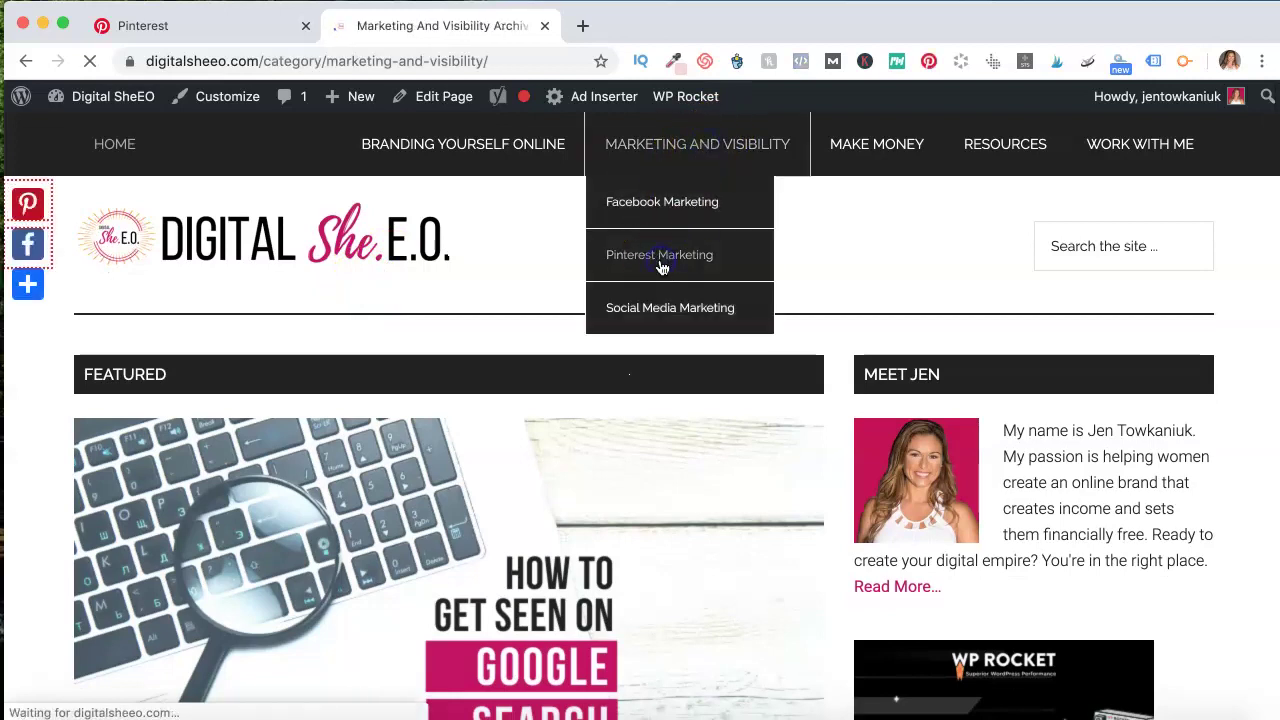
Open the post "How Often Should You Repin Your Own Content (Pinterest Best Practices 2020)" and find its yellow pin image
scroll(434, 354, down, 4)
scroll(434, 358, up, 3)
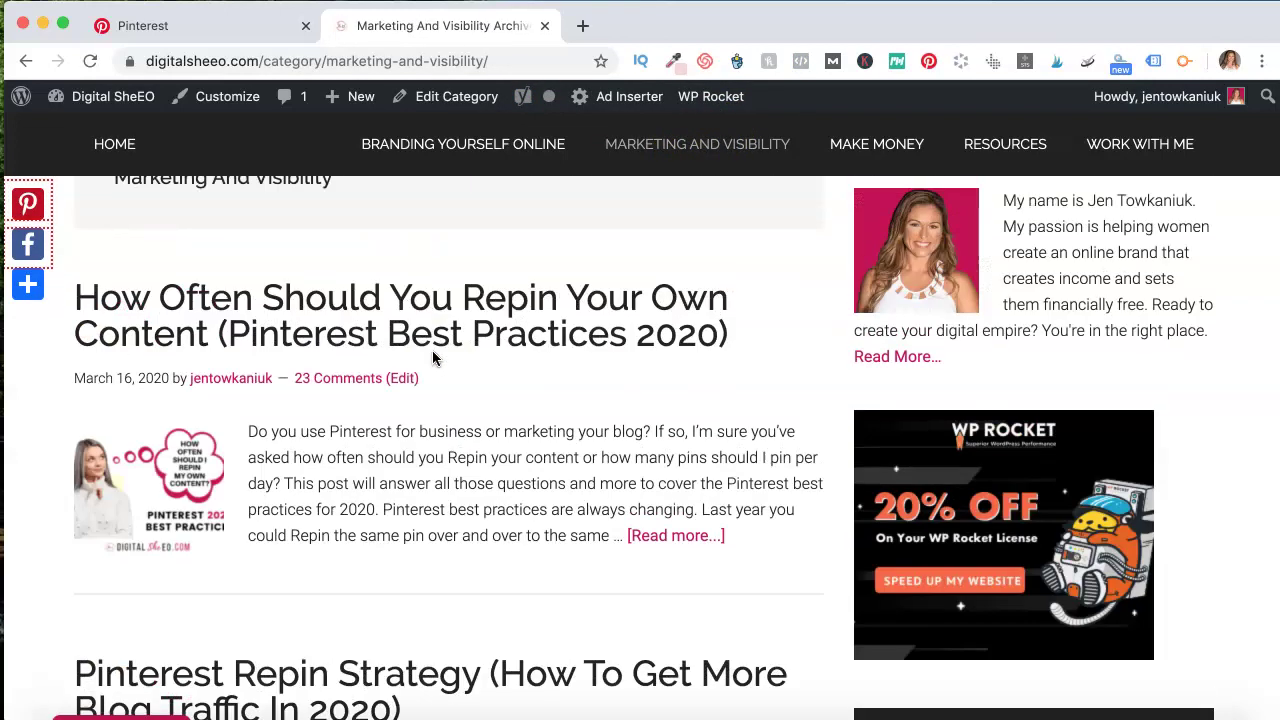
click(510, 296)
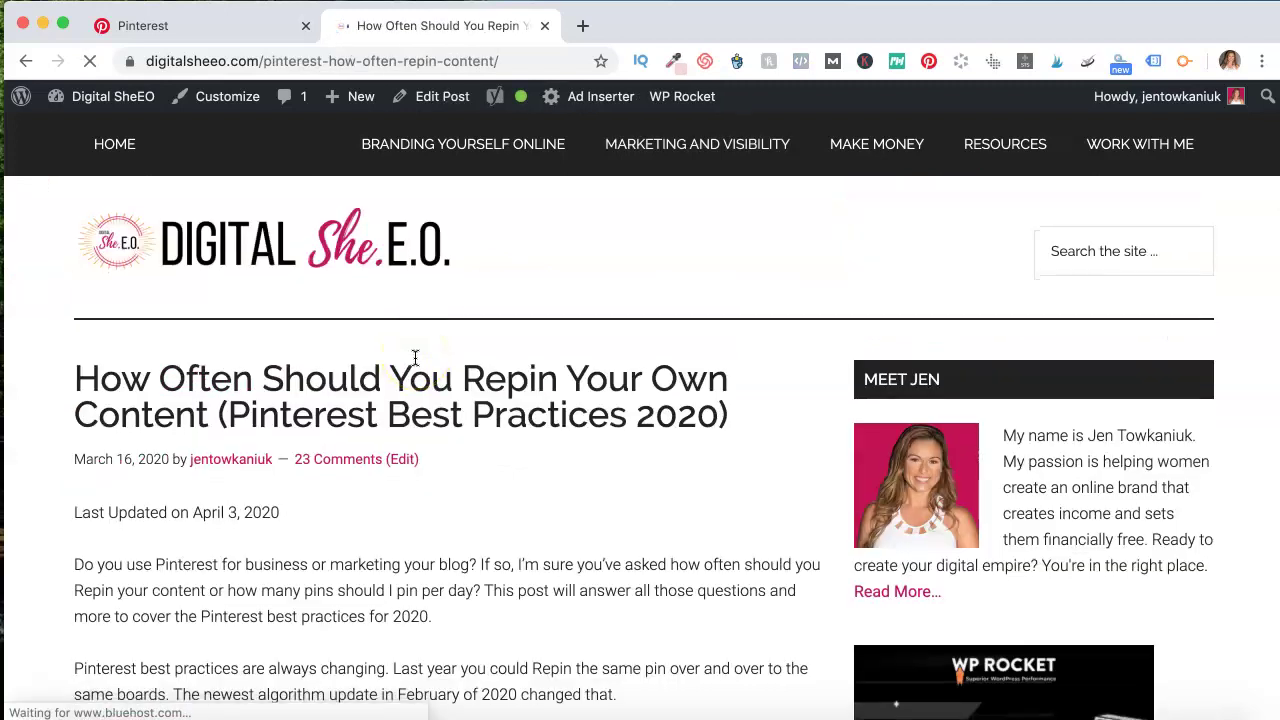
scroll(415, 357, down, 2)
scroll(415, 357, down, 3)
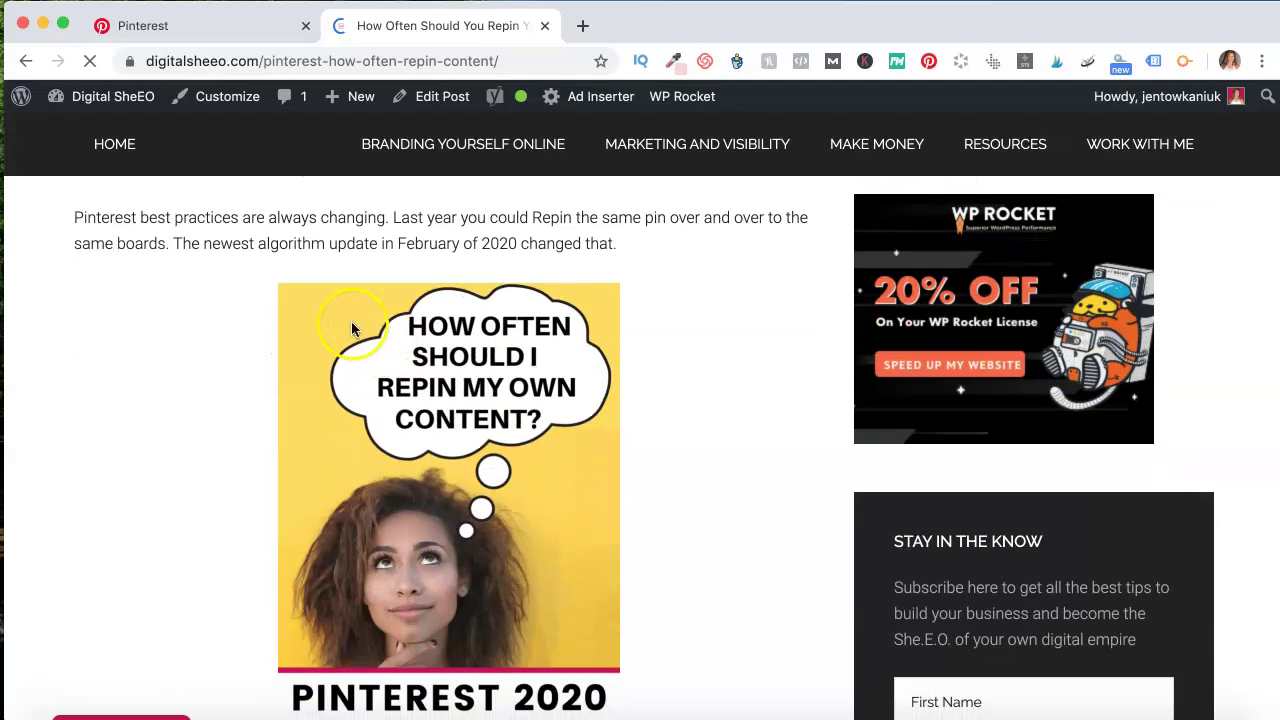
scroll(320, 312, down, 1)
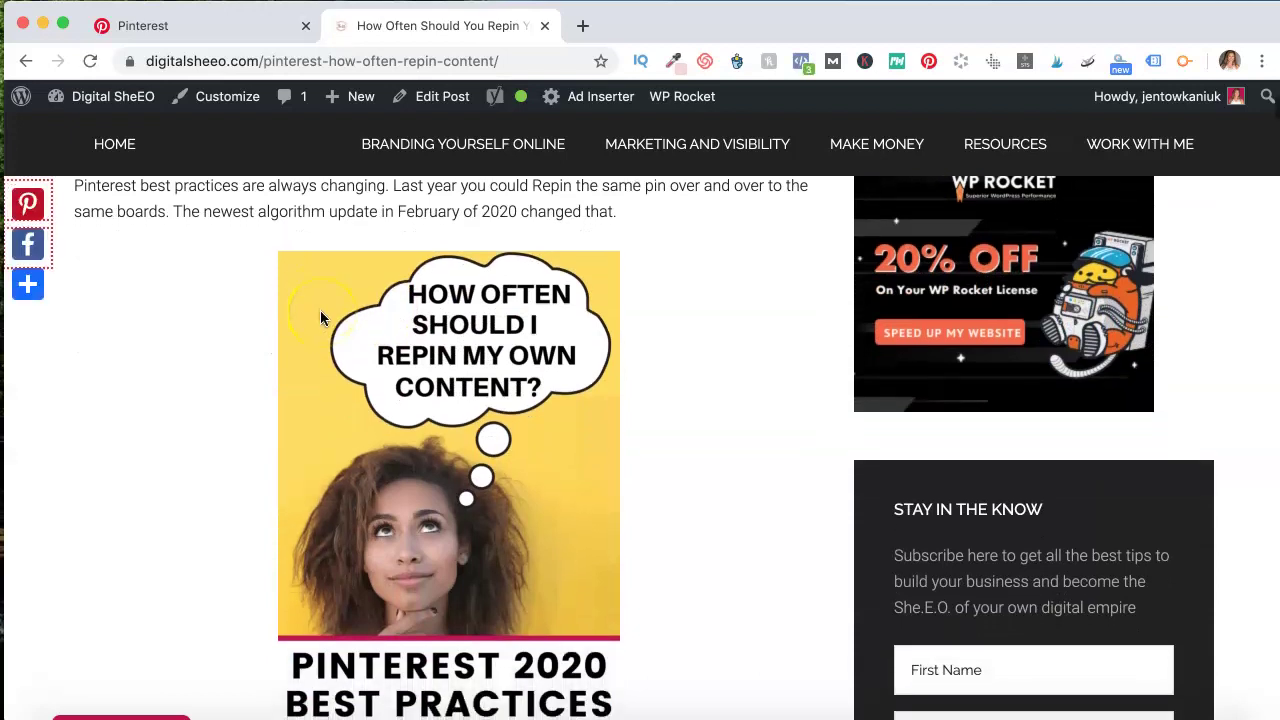
scroll(305, 286, down, 1)
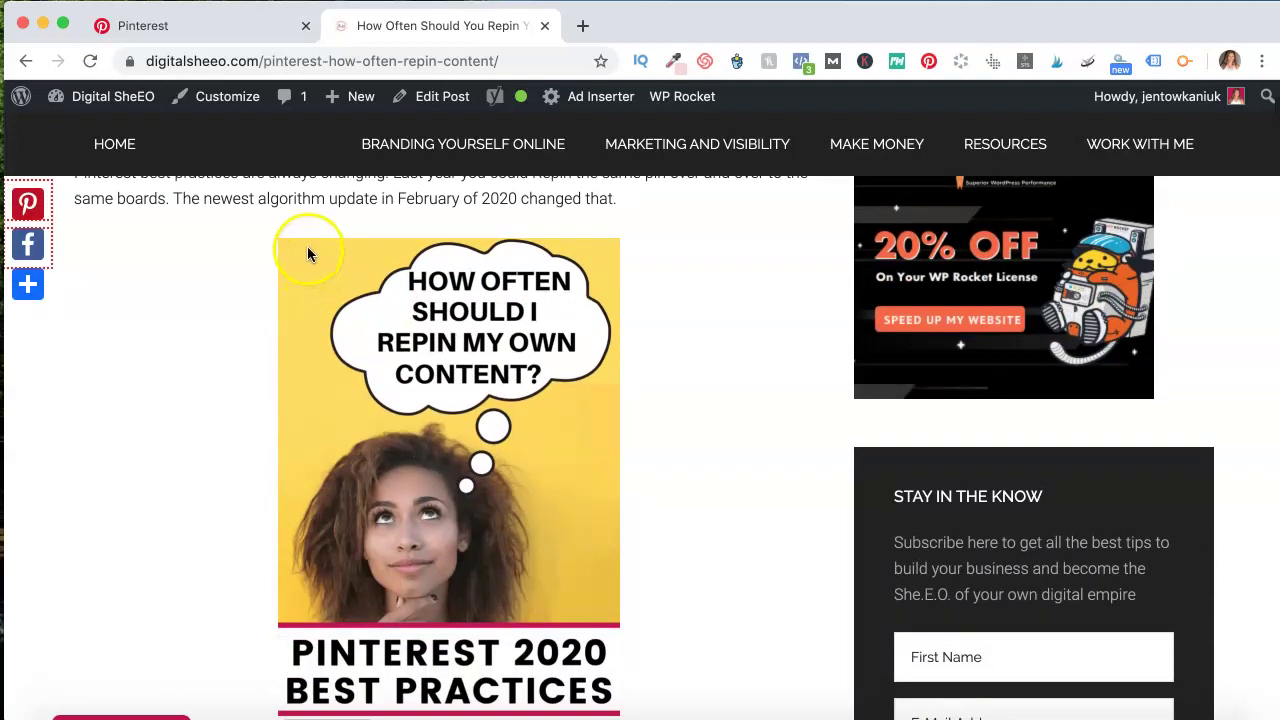
scroll(307, 252, down, 2)
scroll(307, 252, up, 2)
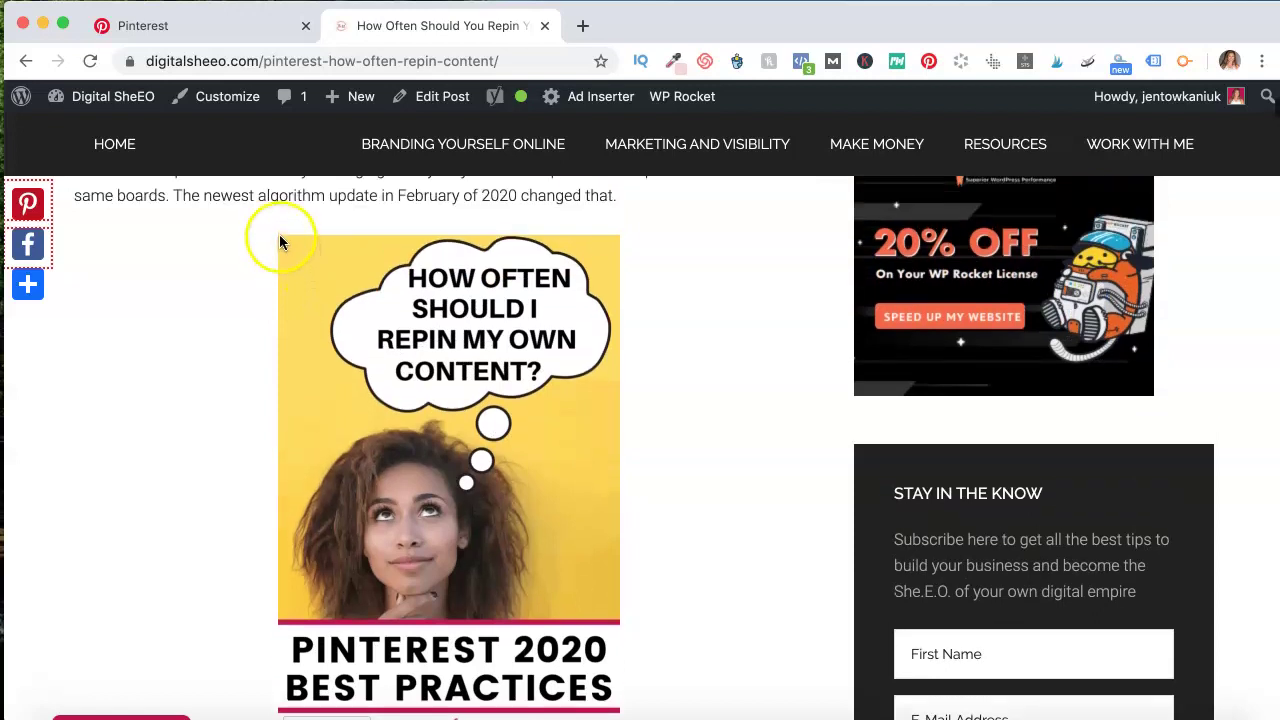
Share the post's yellow "How often should I repin my own content?" image to Pinterest, saving it to the Pinterest Tips For Bloggers board
click(42, 218)
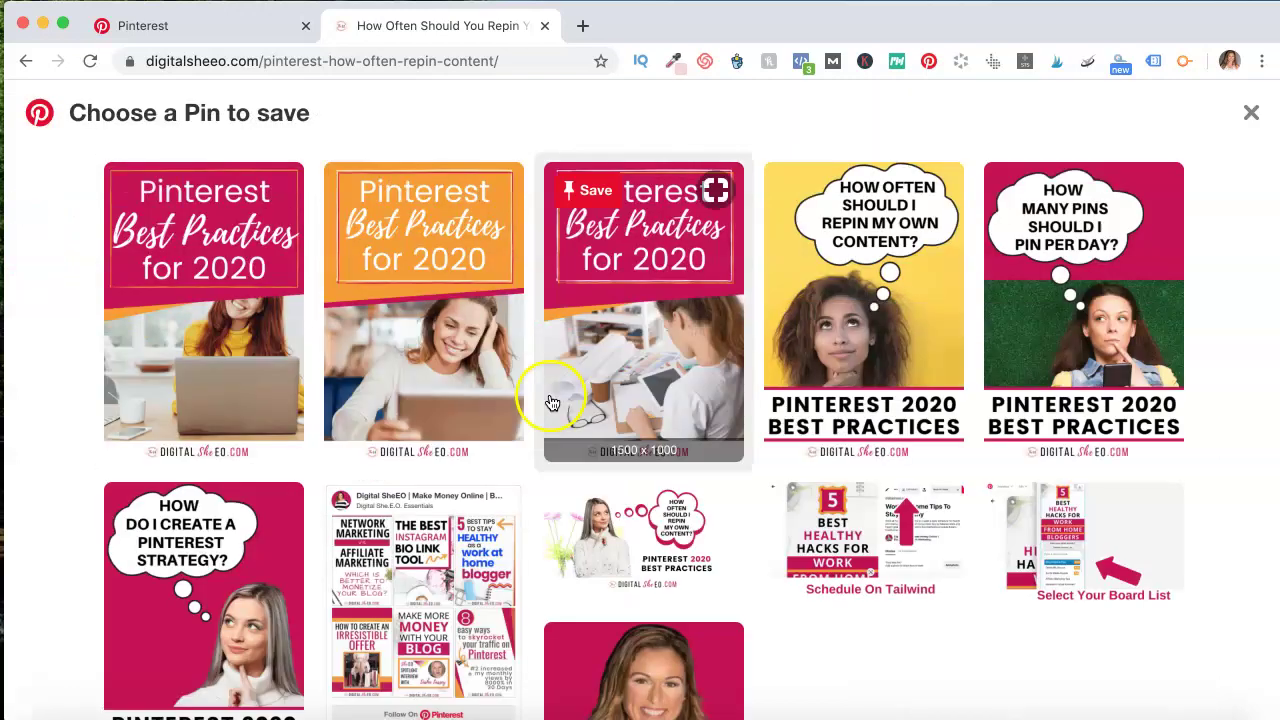
scroll(751, 371, down, 3)
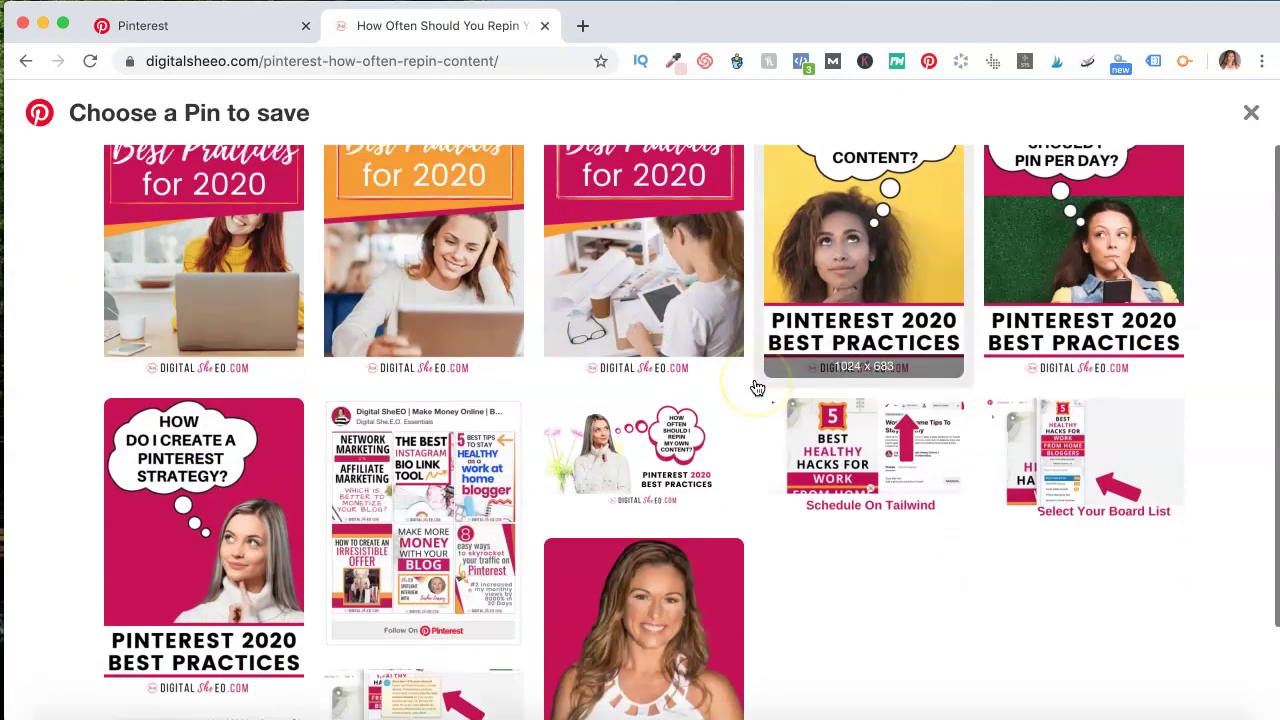
scroll(757, 386, up, 3)
click(803, 253)
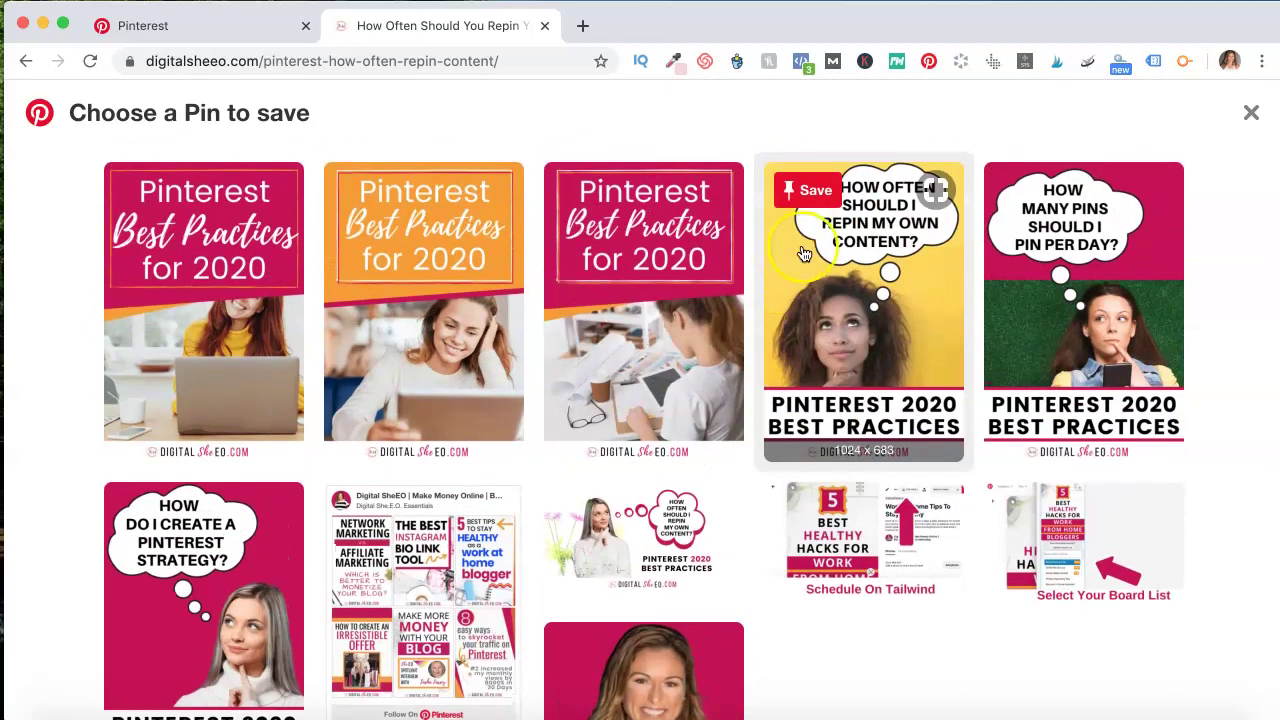
click(811, 191)
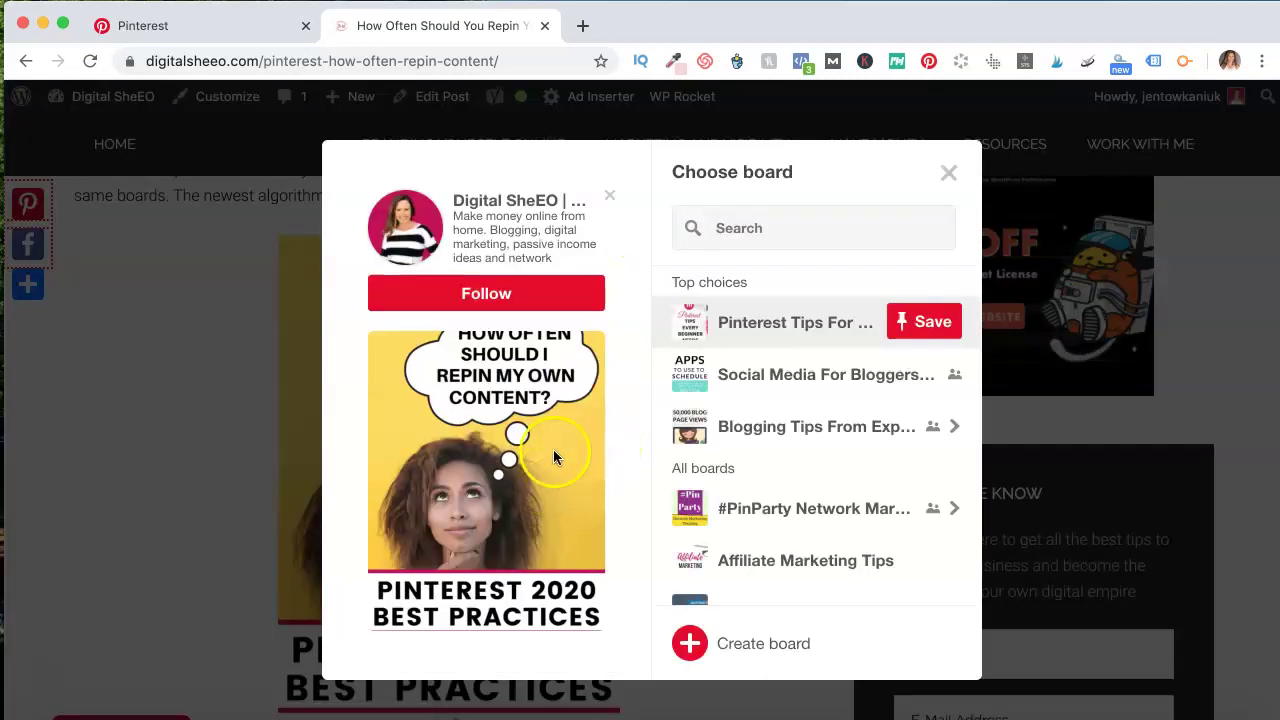
scroll(548, 470, down, 3)
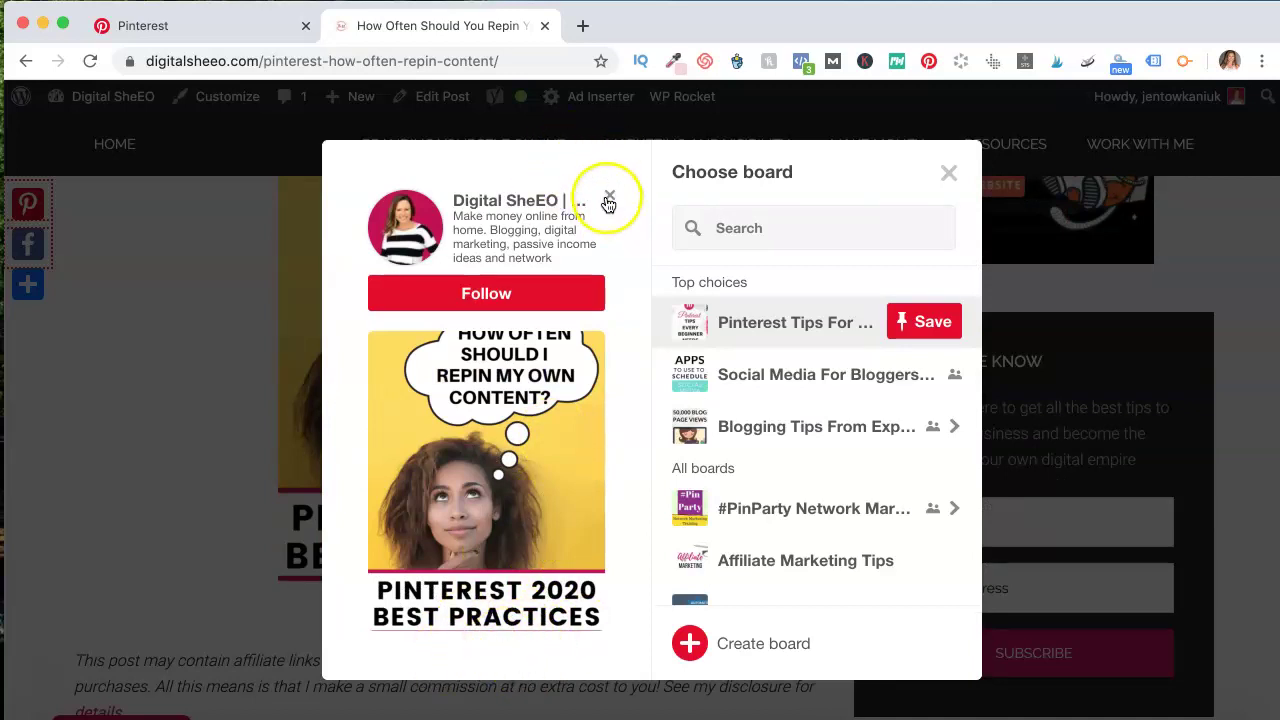
scroll(606, 200, down, 3)
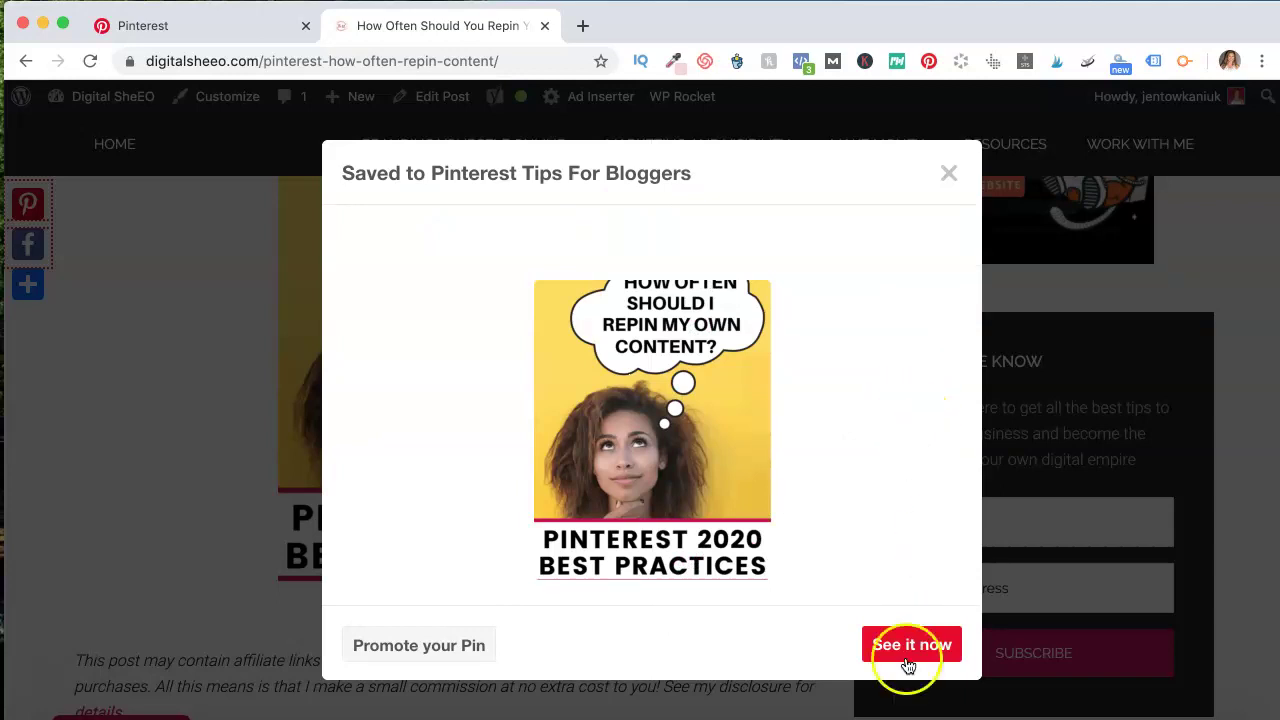
click(948, 173)
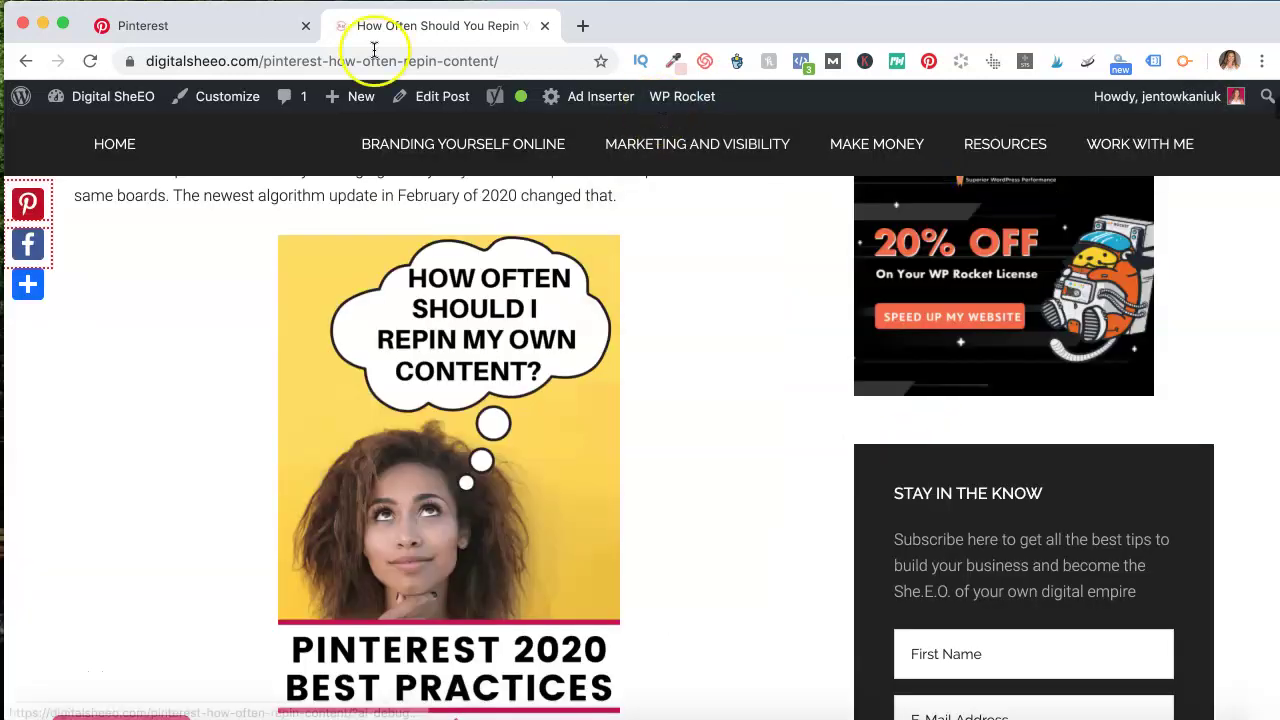
Switch to Pinterest, leave the empty pin builder for the Pinterest Tips For Bloggers board and reload the board
click(189, 27)
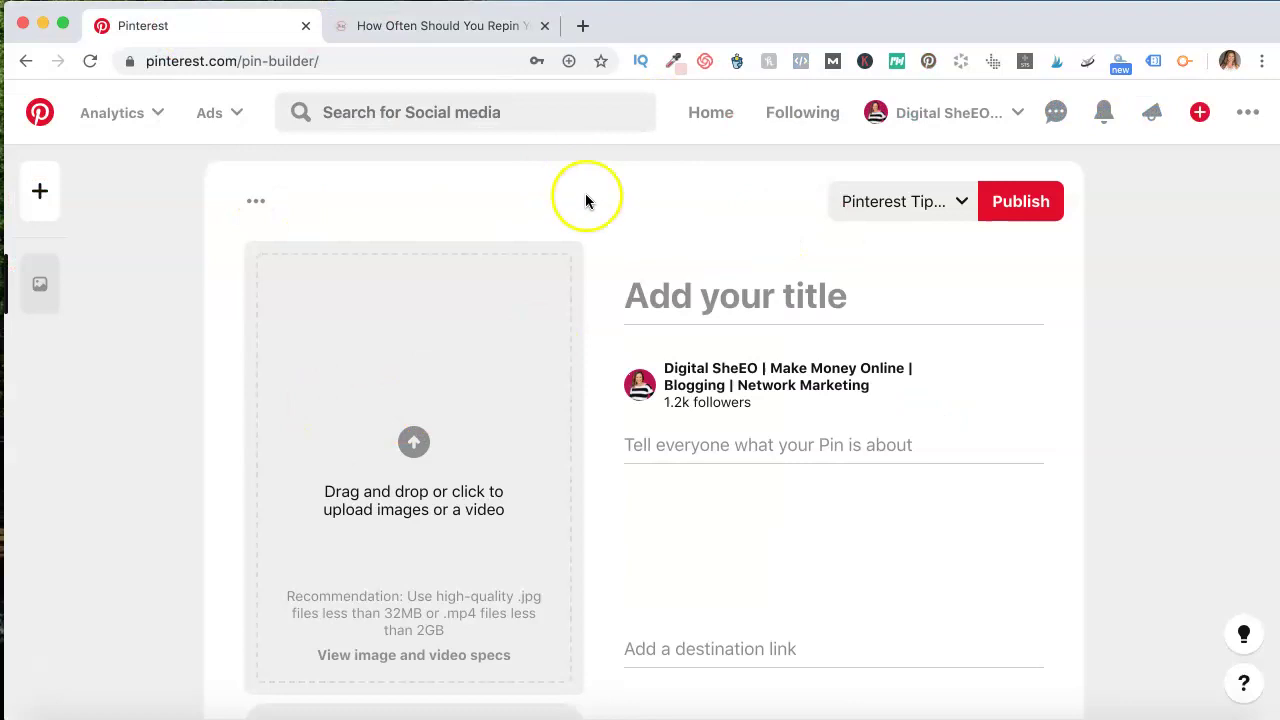
click(30, 62)
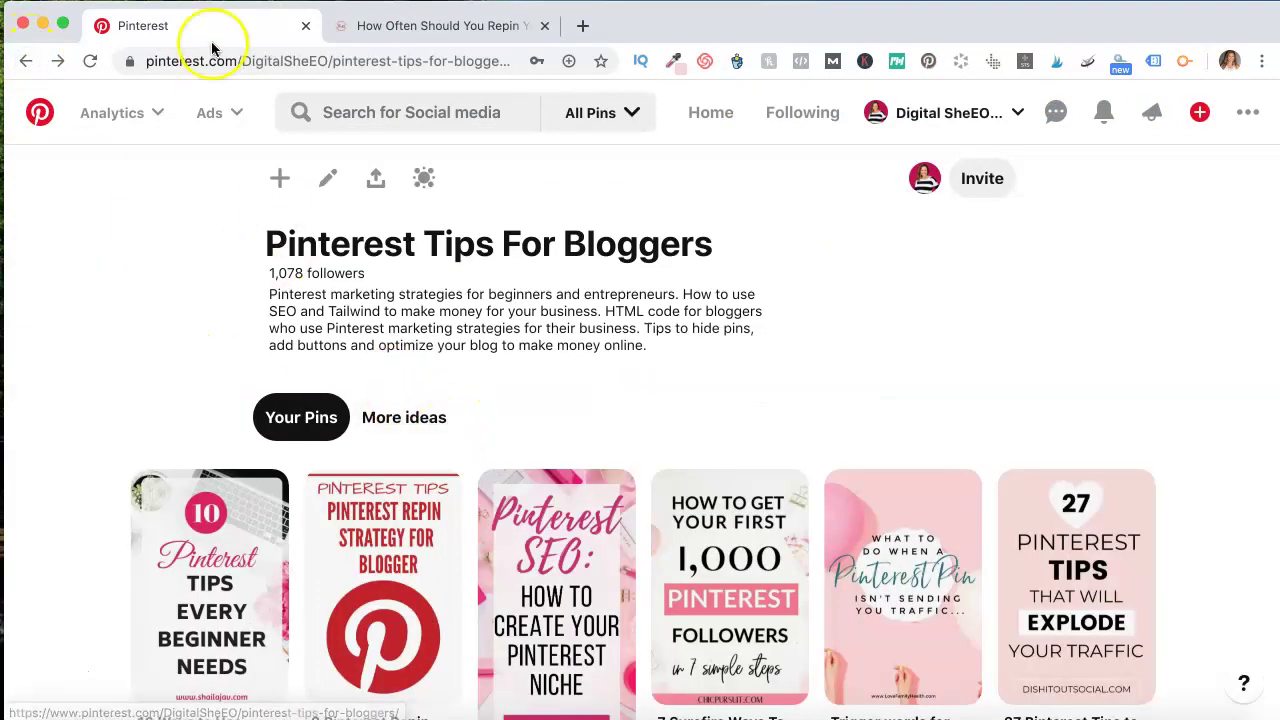
click(89, 61)
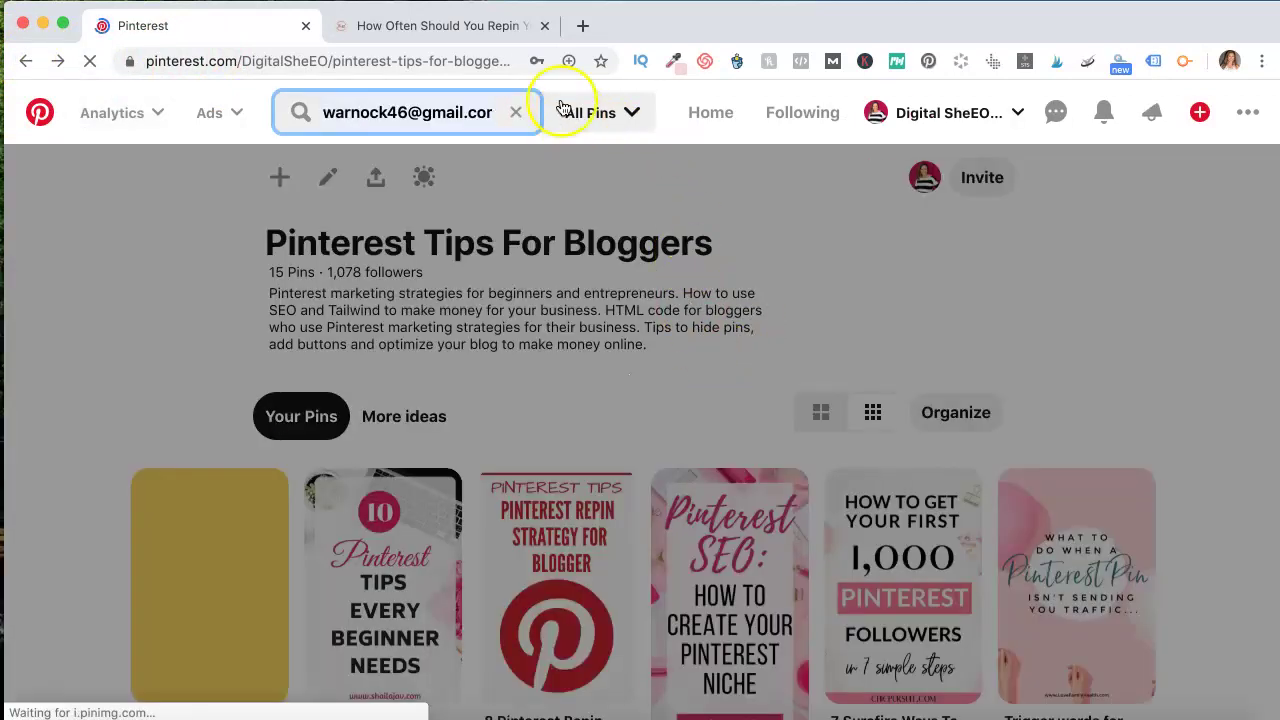
click(753, 351)
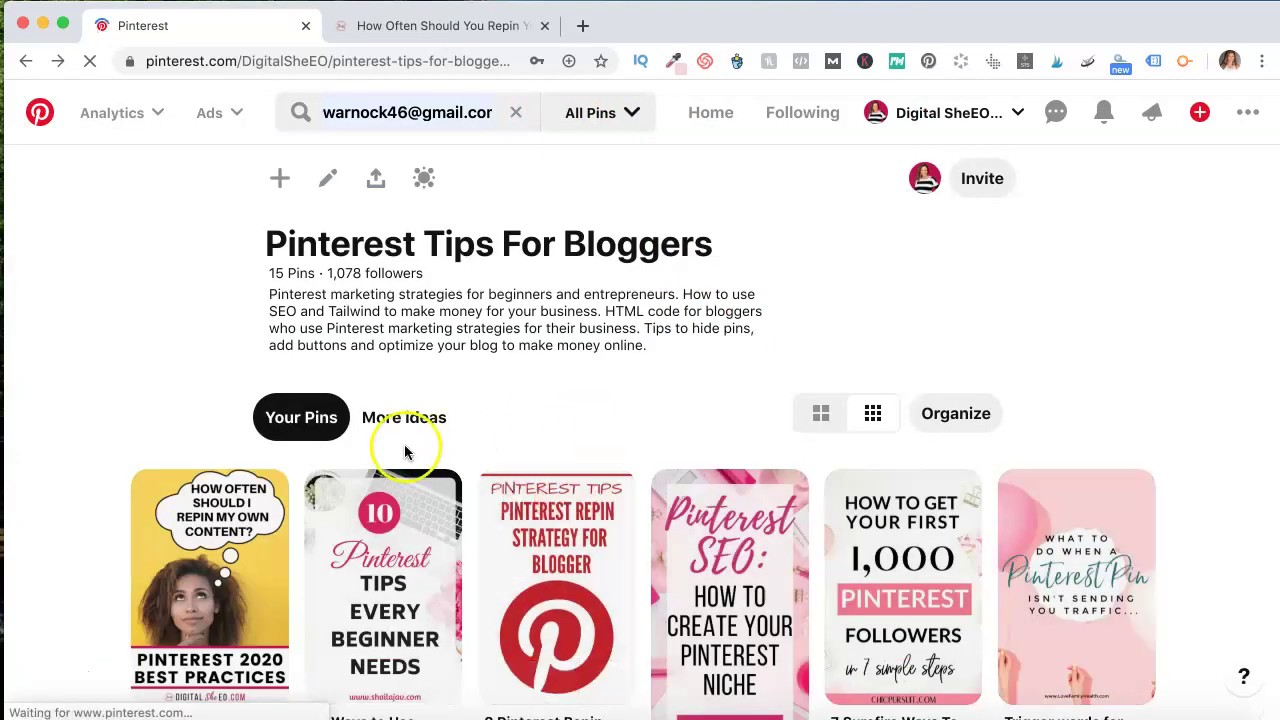
Title the yellow repin-content pin "Pinterest Tips For Bloggers - Best Practices For 2020" and save the edit
click(161, 474)
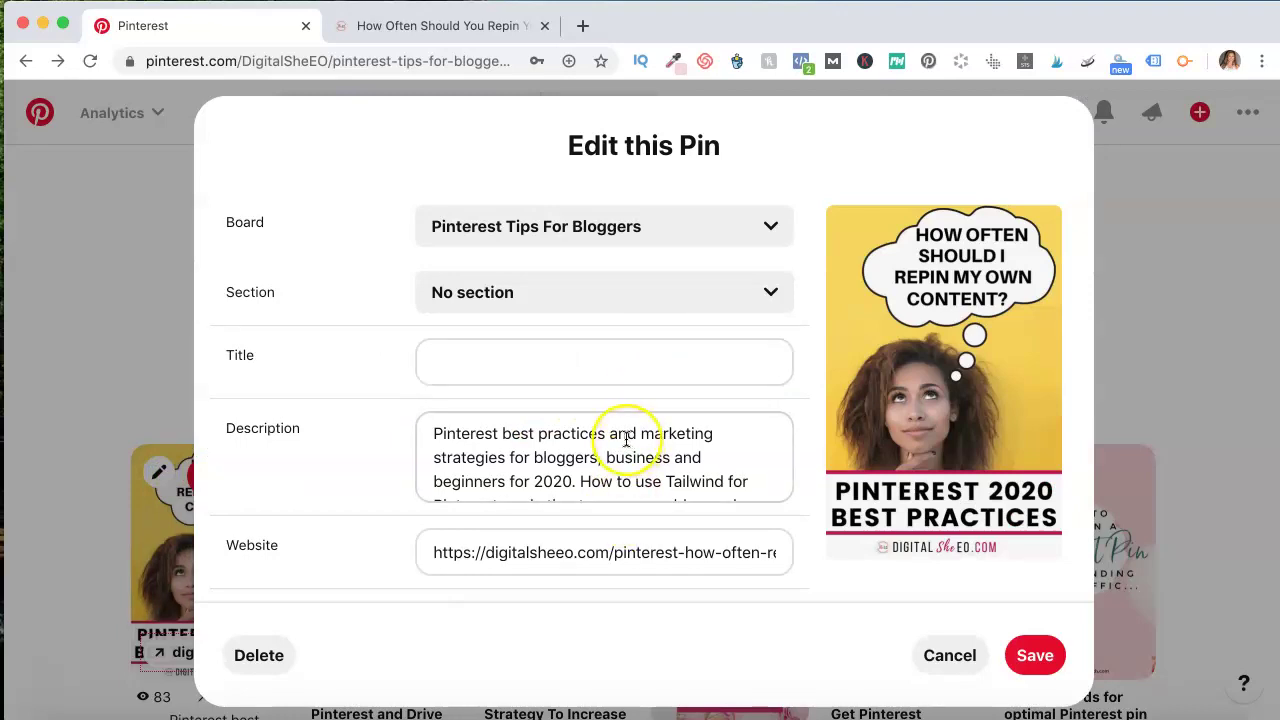
scroll(626, 440, down, 10)
scroll(626, 440, up, 10)
scroll(626, 440, up, 1)
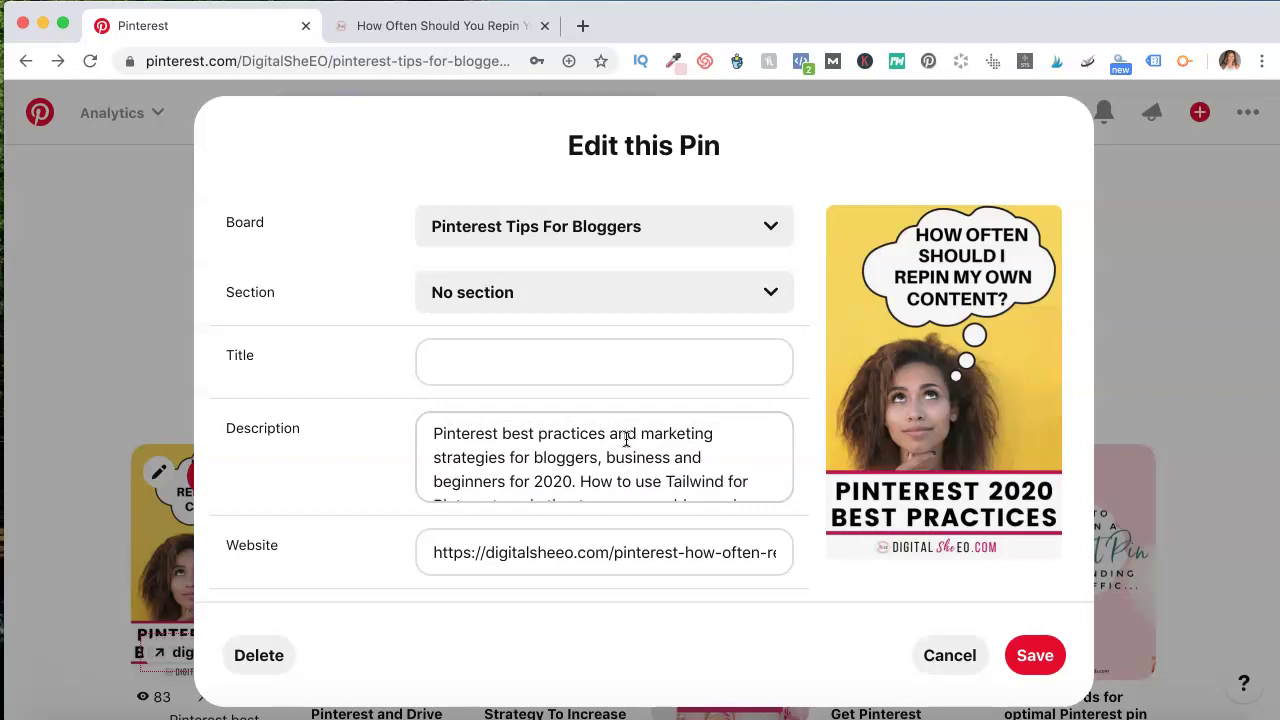
click(633, 357)
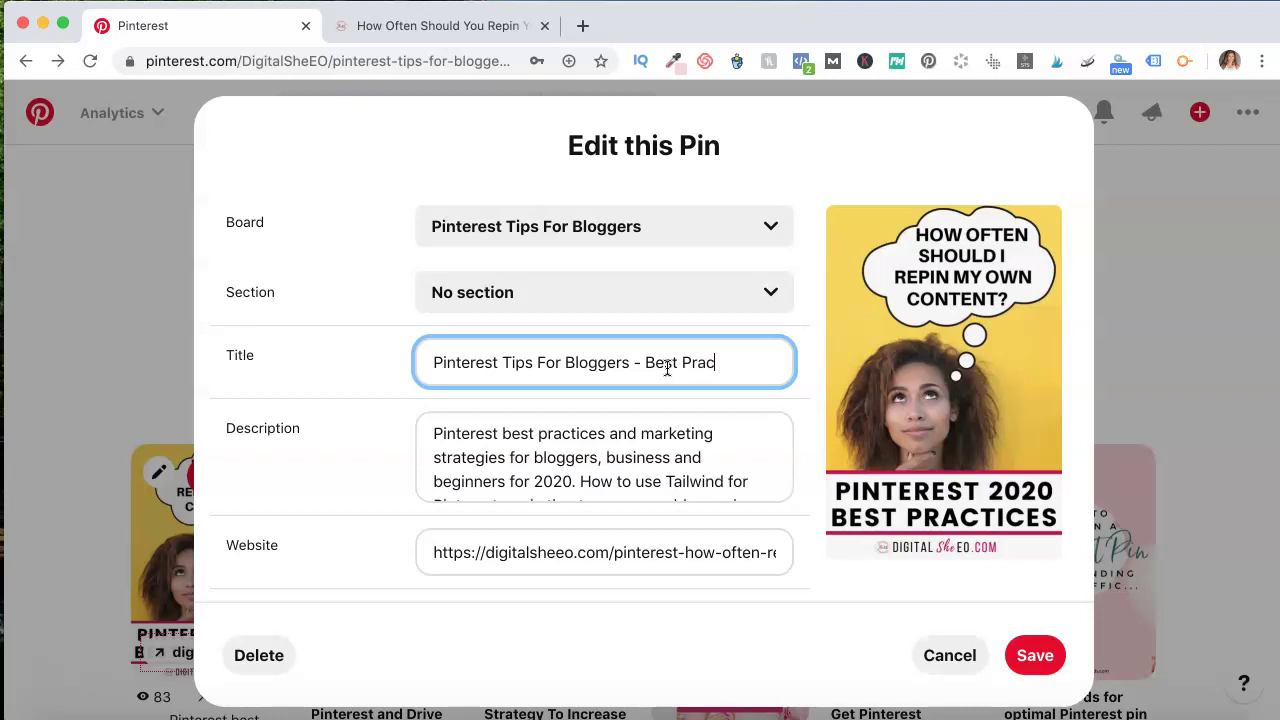
text(For 2020)
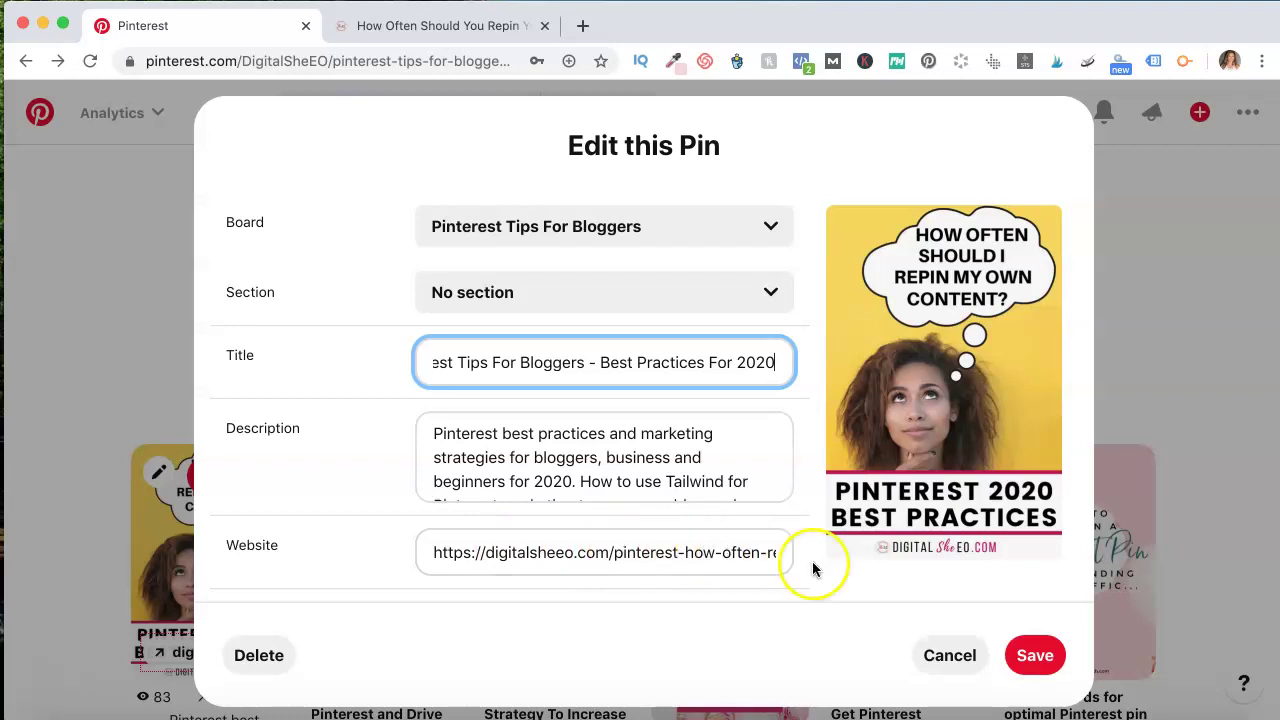
click(1035, 656)
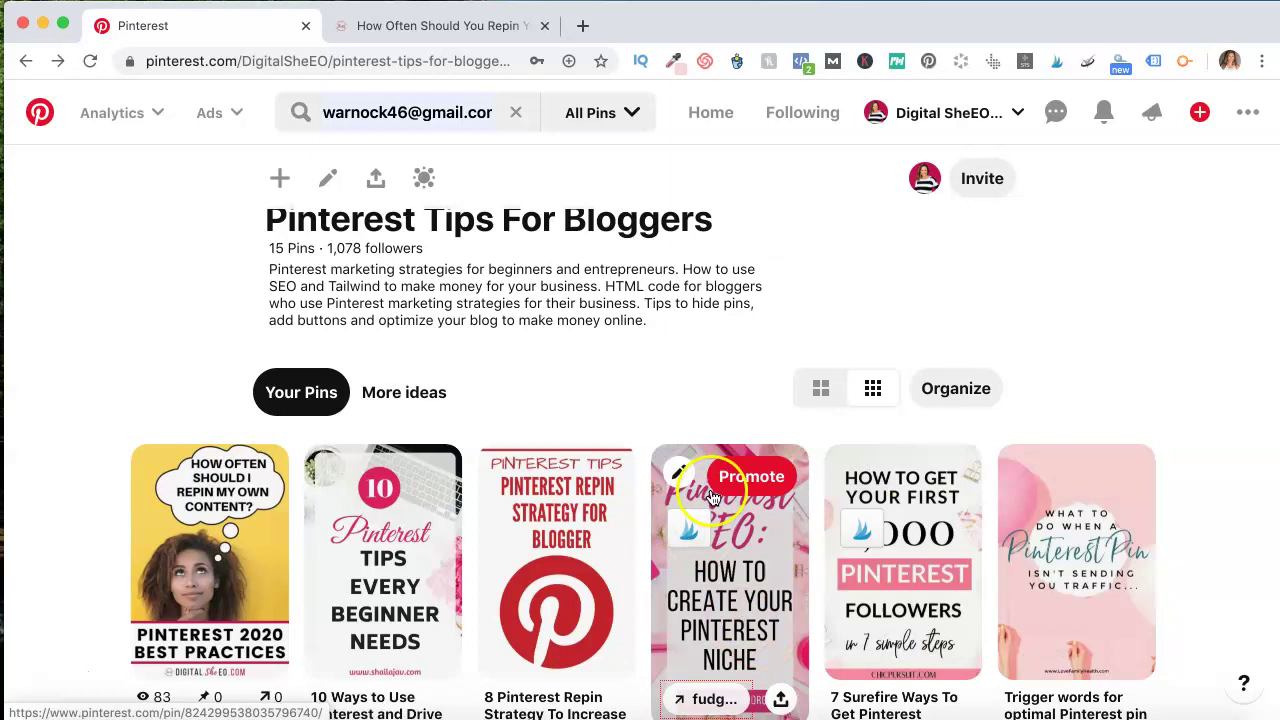
Look through the pins on the Pinterest Tips For Bloggers board, including the newly titled one
scroll(588, 428, down, 2)
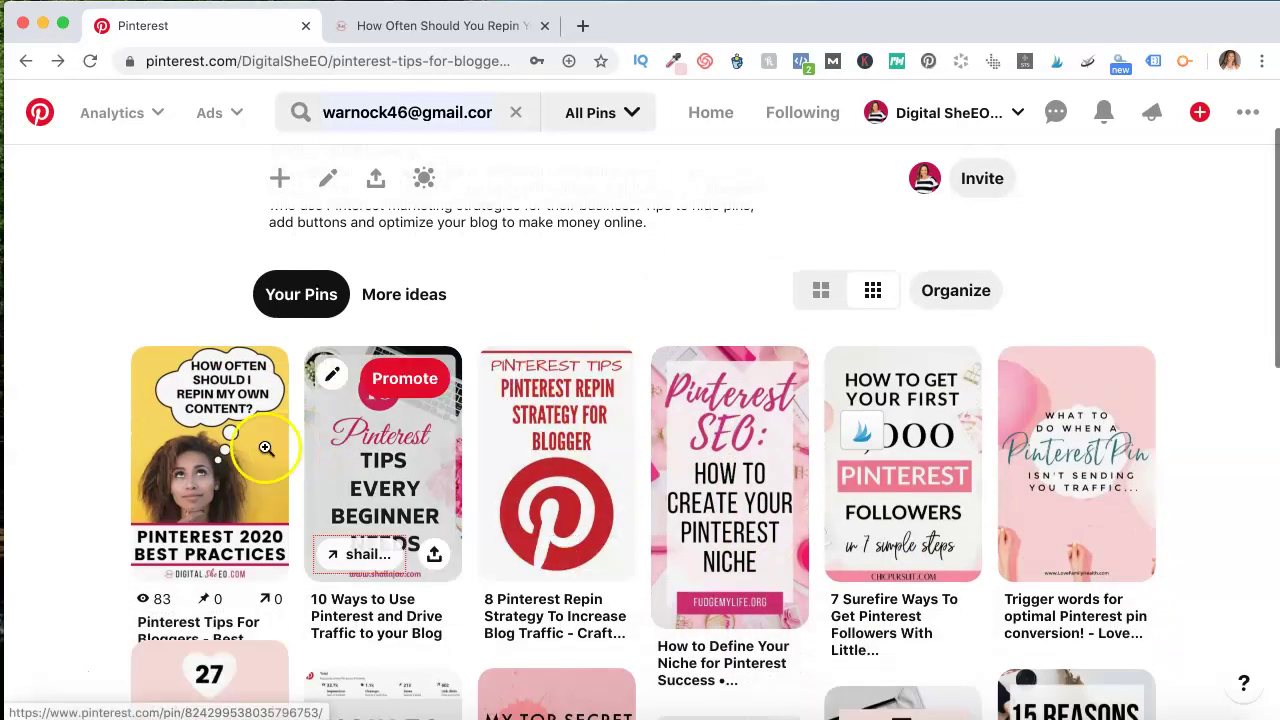
scroll(457, 500, up, 3)
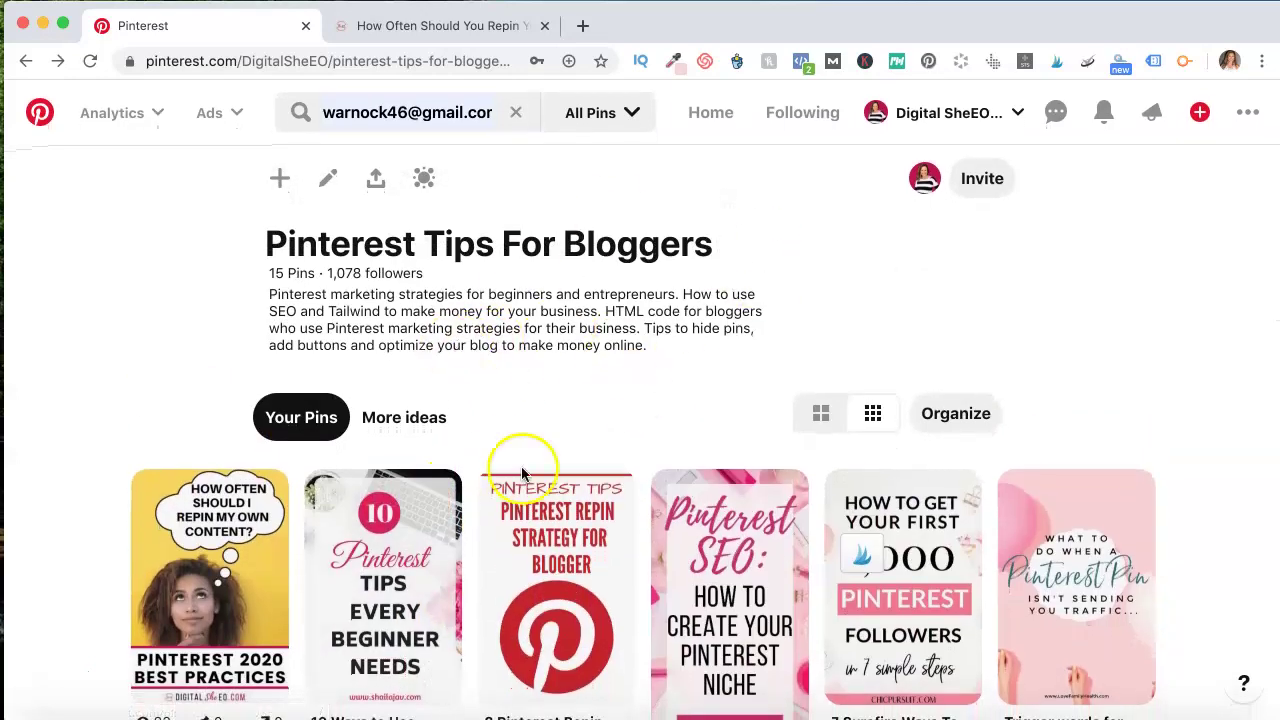
scroll(213, 580, down, 1)
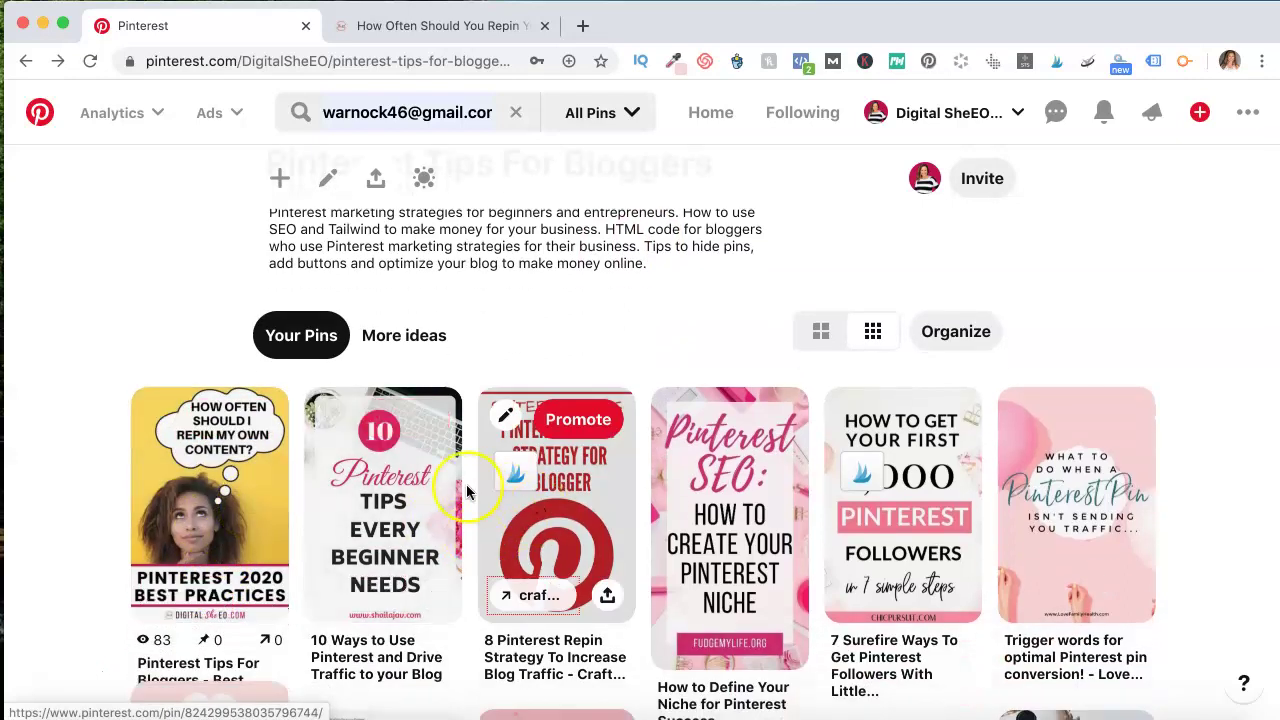
scroll(467, 492, down, 8)
scroll(467, 492, up, 5)
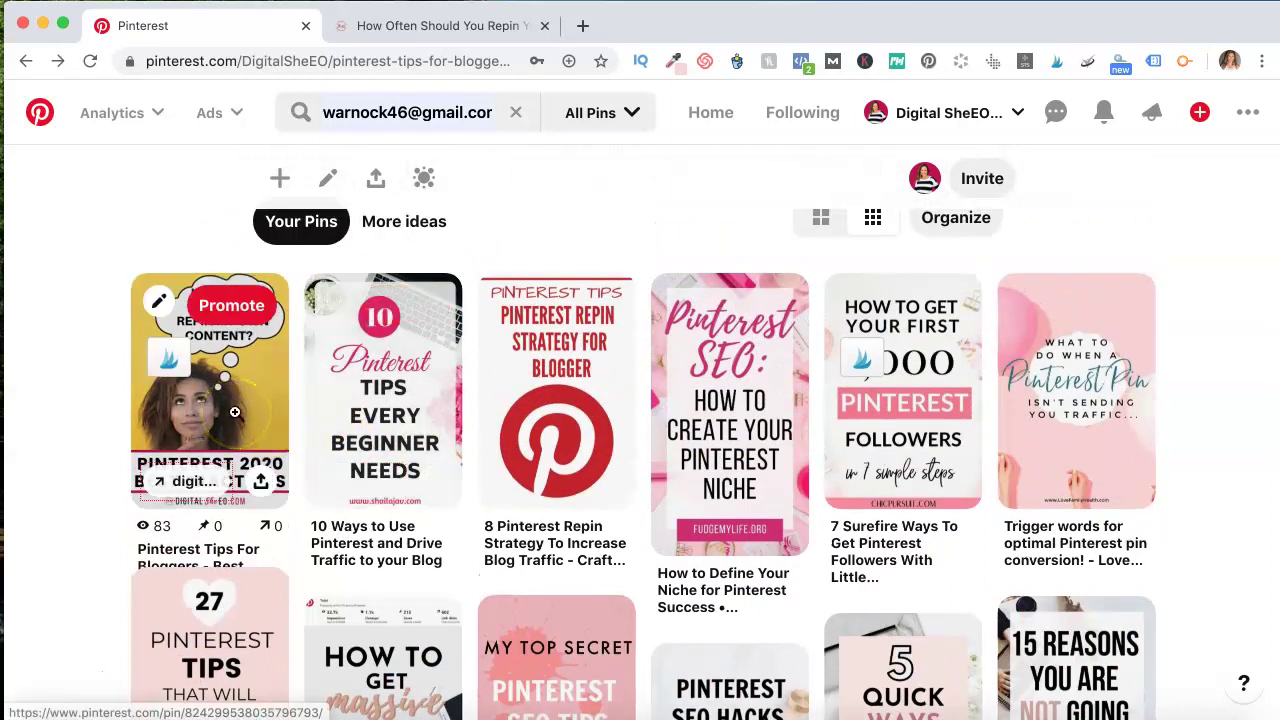
scroll(234, 412, up, 4)
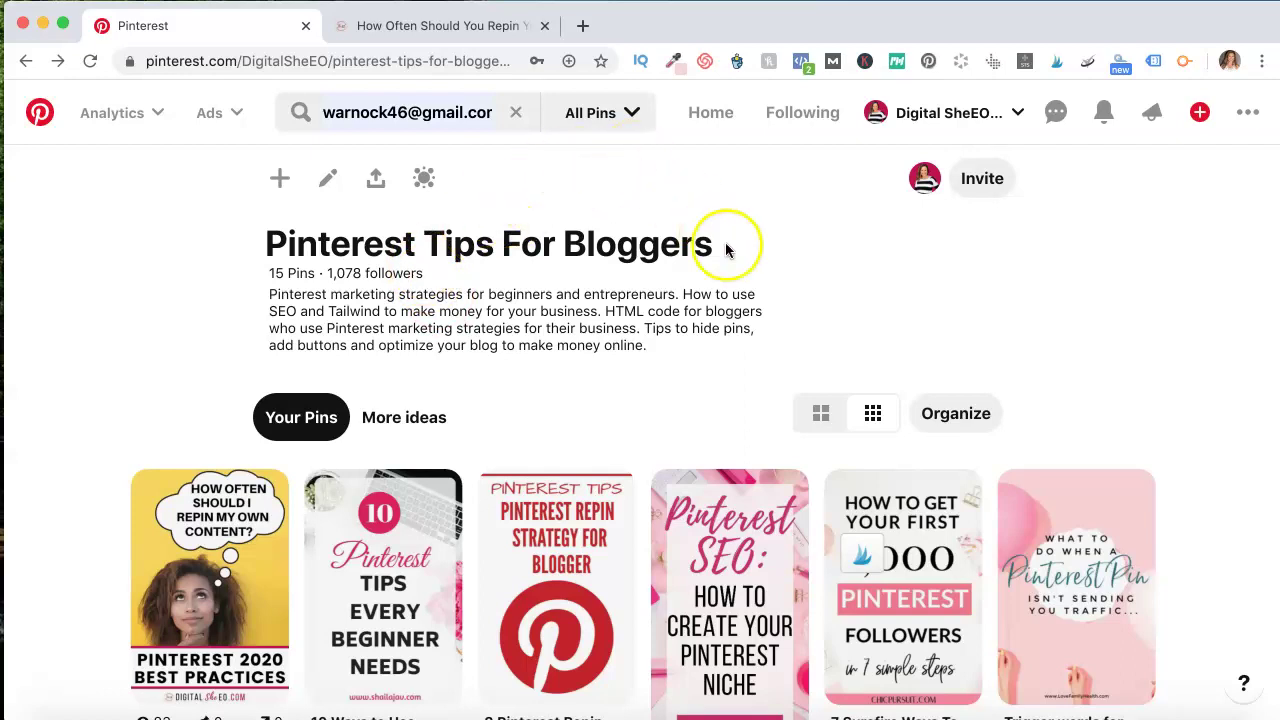
Return to the open blog post about how often to repin your own content
click(462, 26)
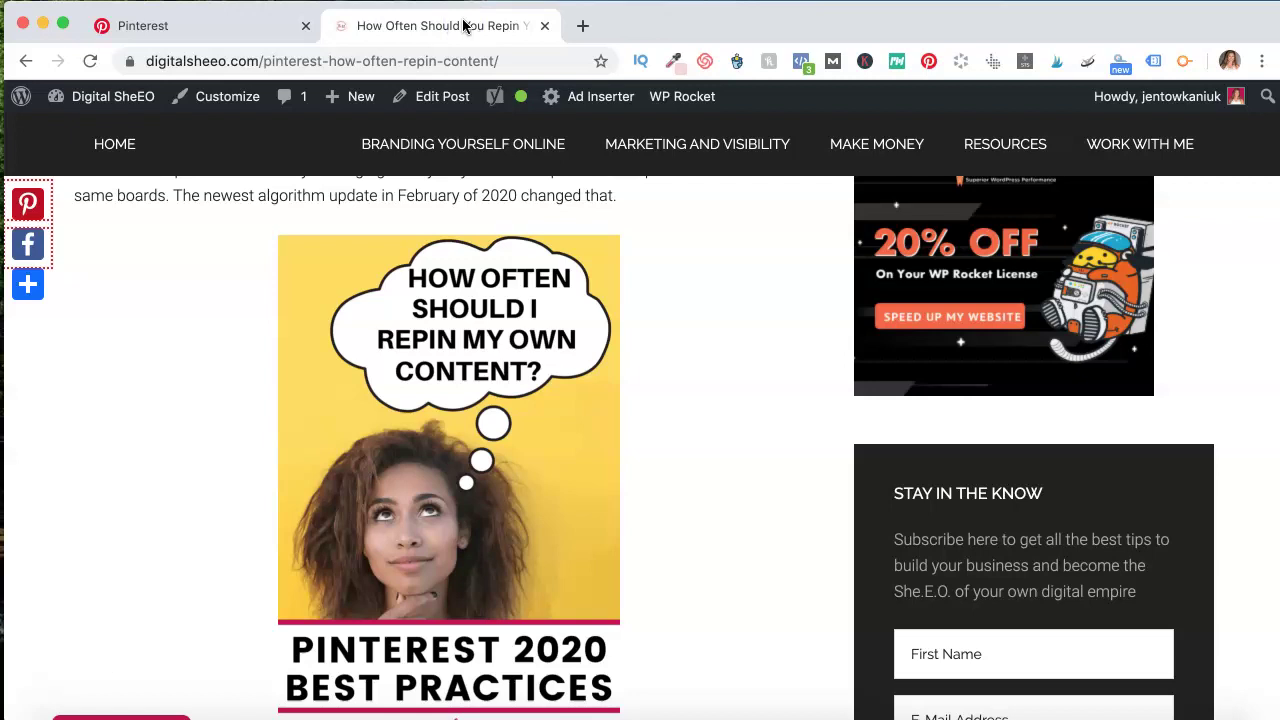